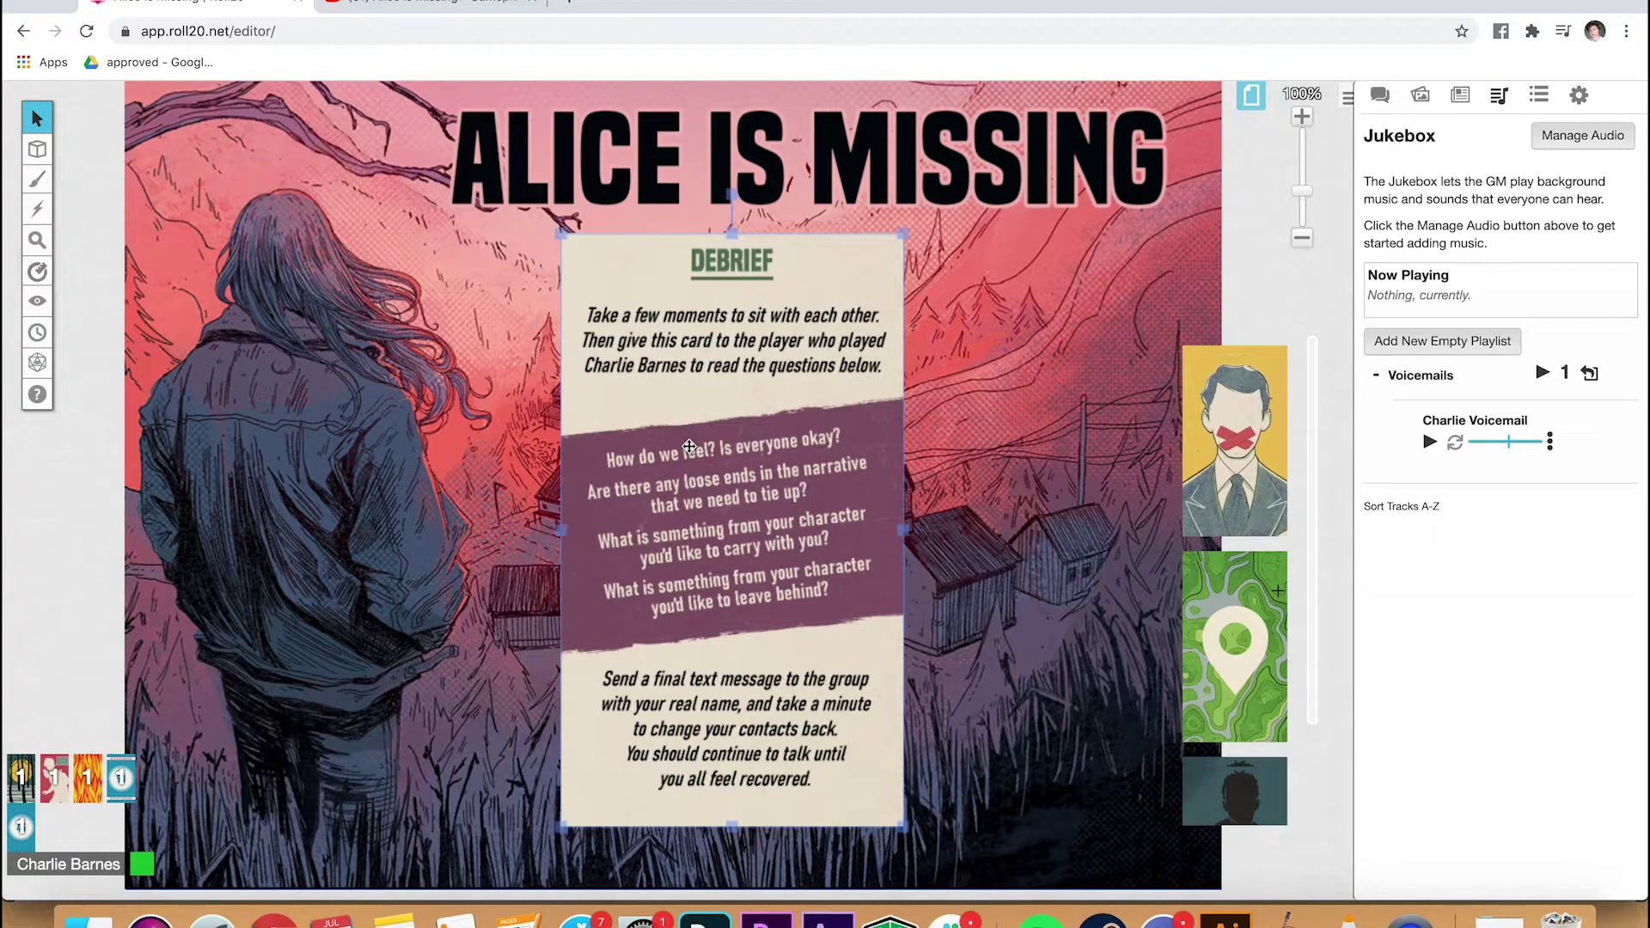
# Step: On the Gameplay page, take the 10 card into the hand and delete all drawn location and suspect cards
pyautogui.click(1251, 95)
pyautogui.click(867, 121)
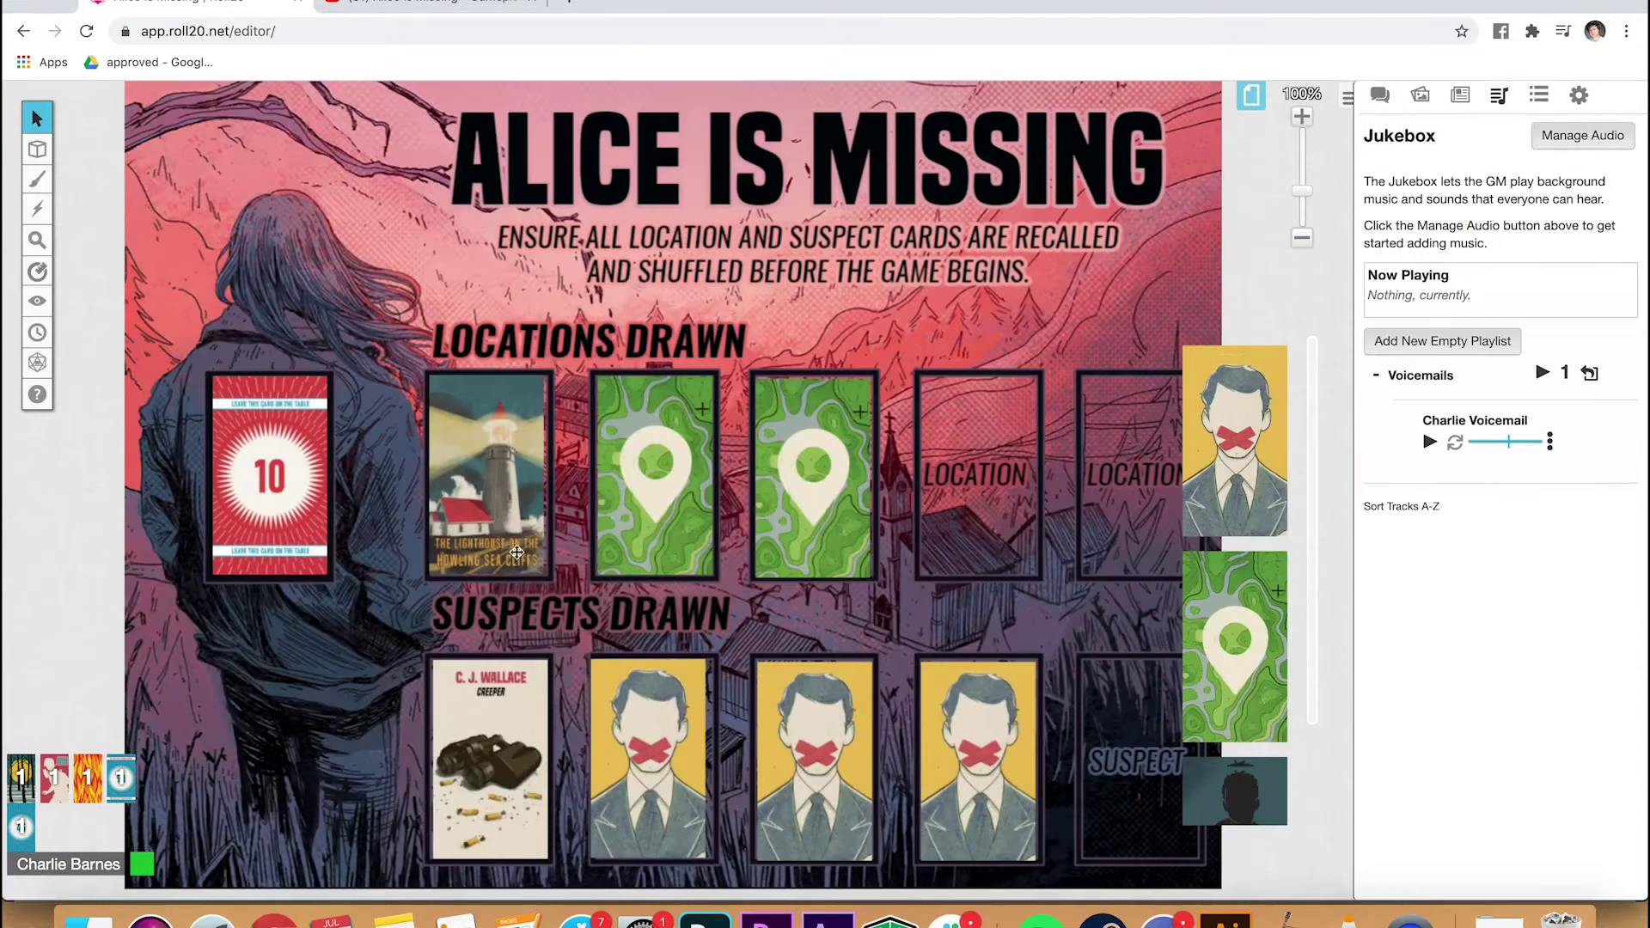
pyautogui.rightClick(276, 463)
pyautogui.click(322, 217)
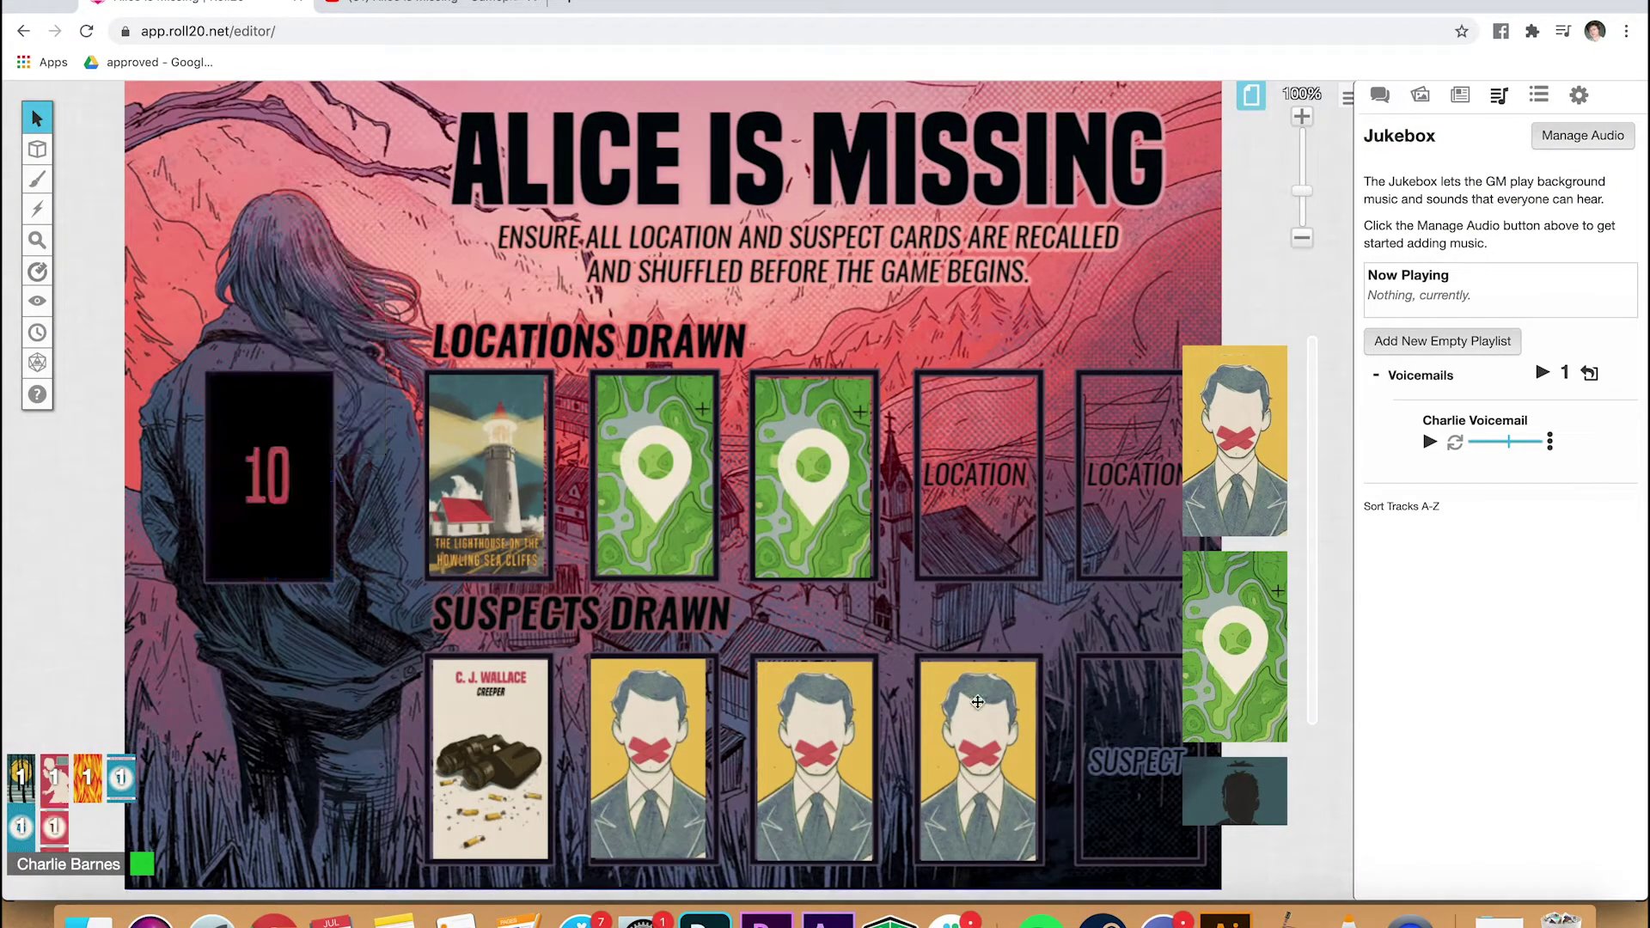
pyautogui.moveTo(369, 292); pyautogui.dragTo(1093, 875)
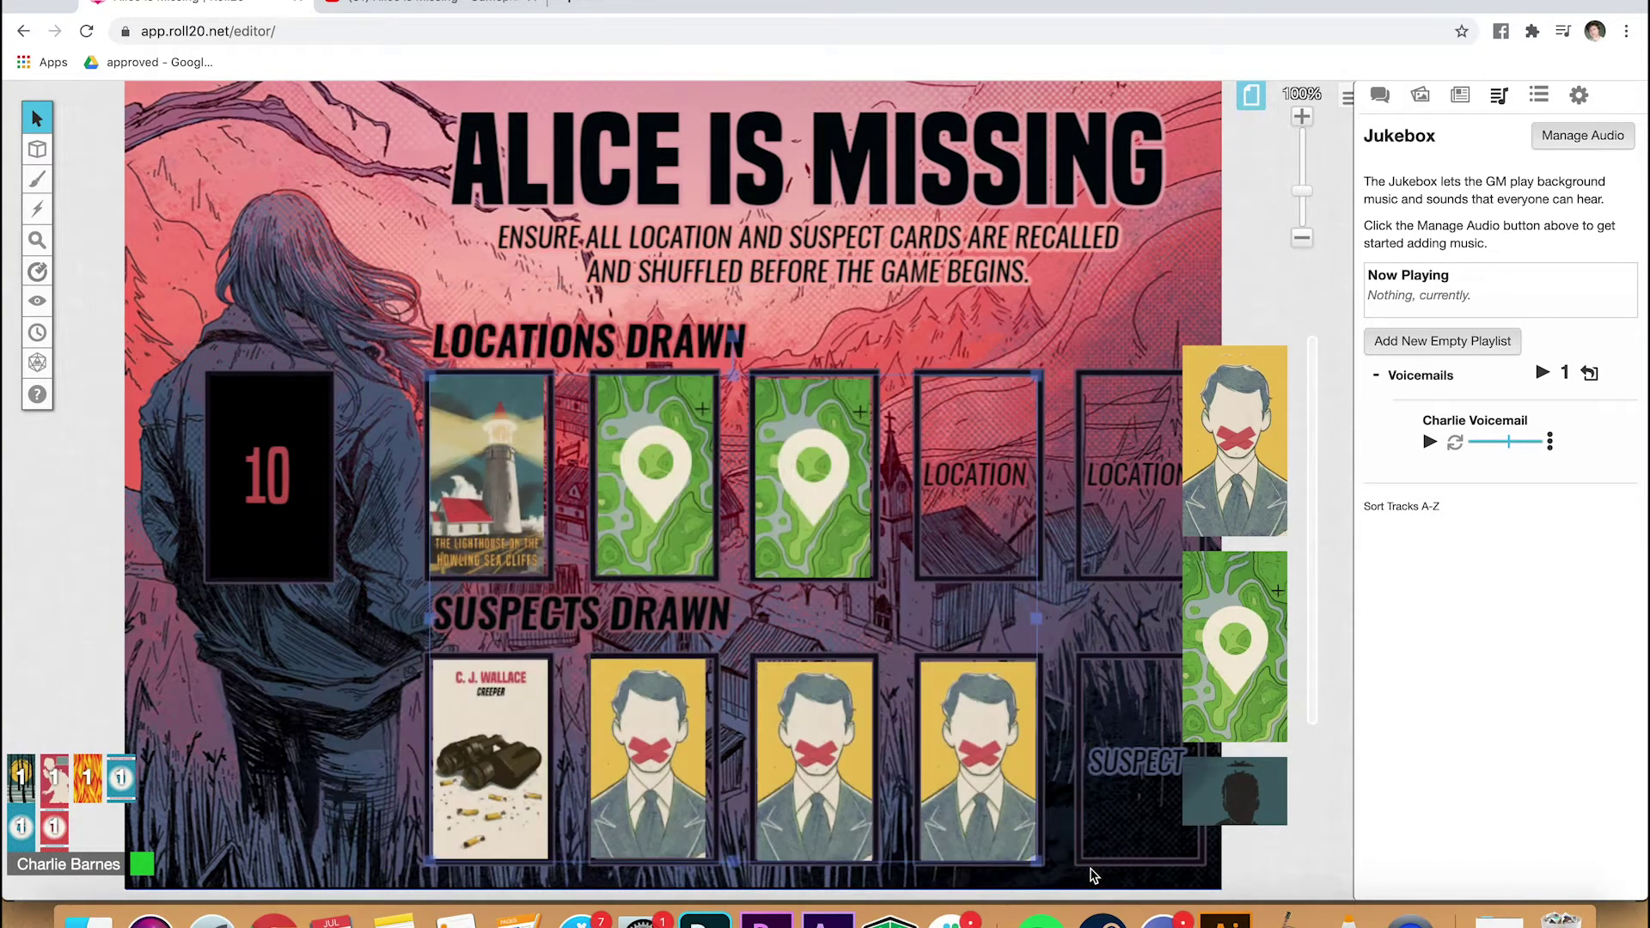
pyautogui.press('Delete')
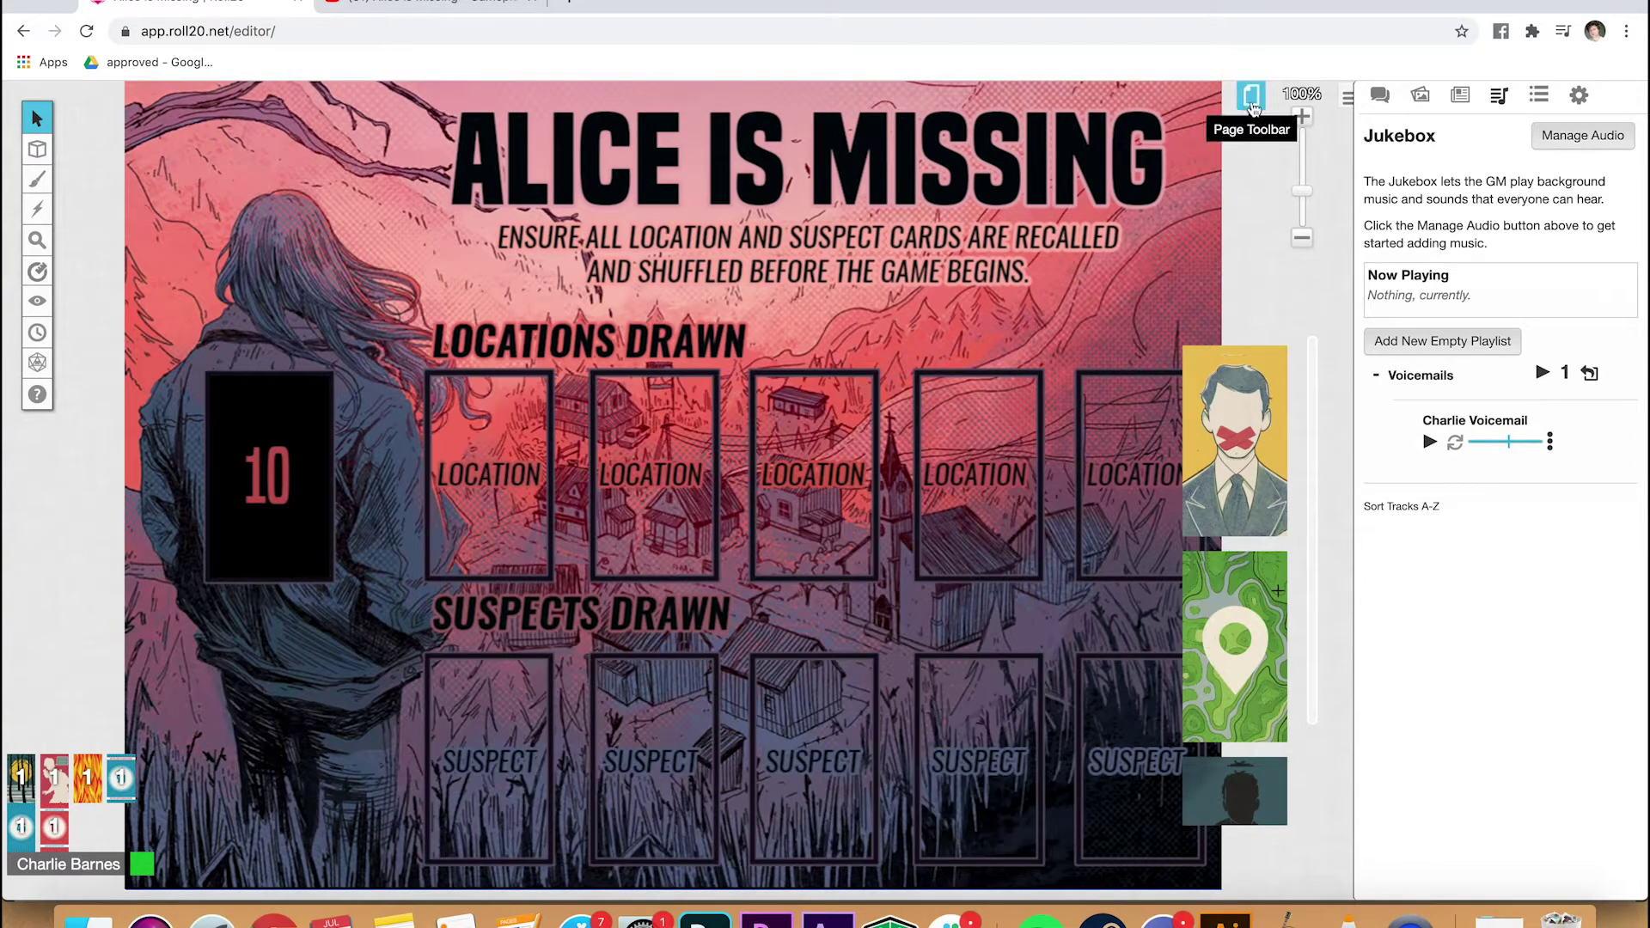
# Step: On the Clues Setup page, delete all the clue cards still lying in the slots from 80 to 20
pyautogui.click(1251, 94)
pyautogui.click(718, 137)
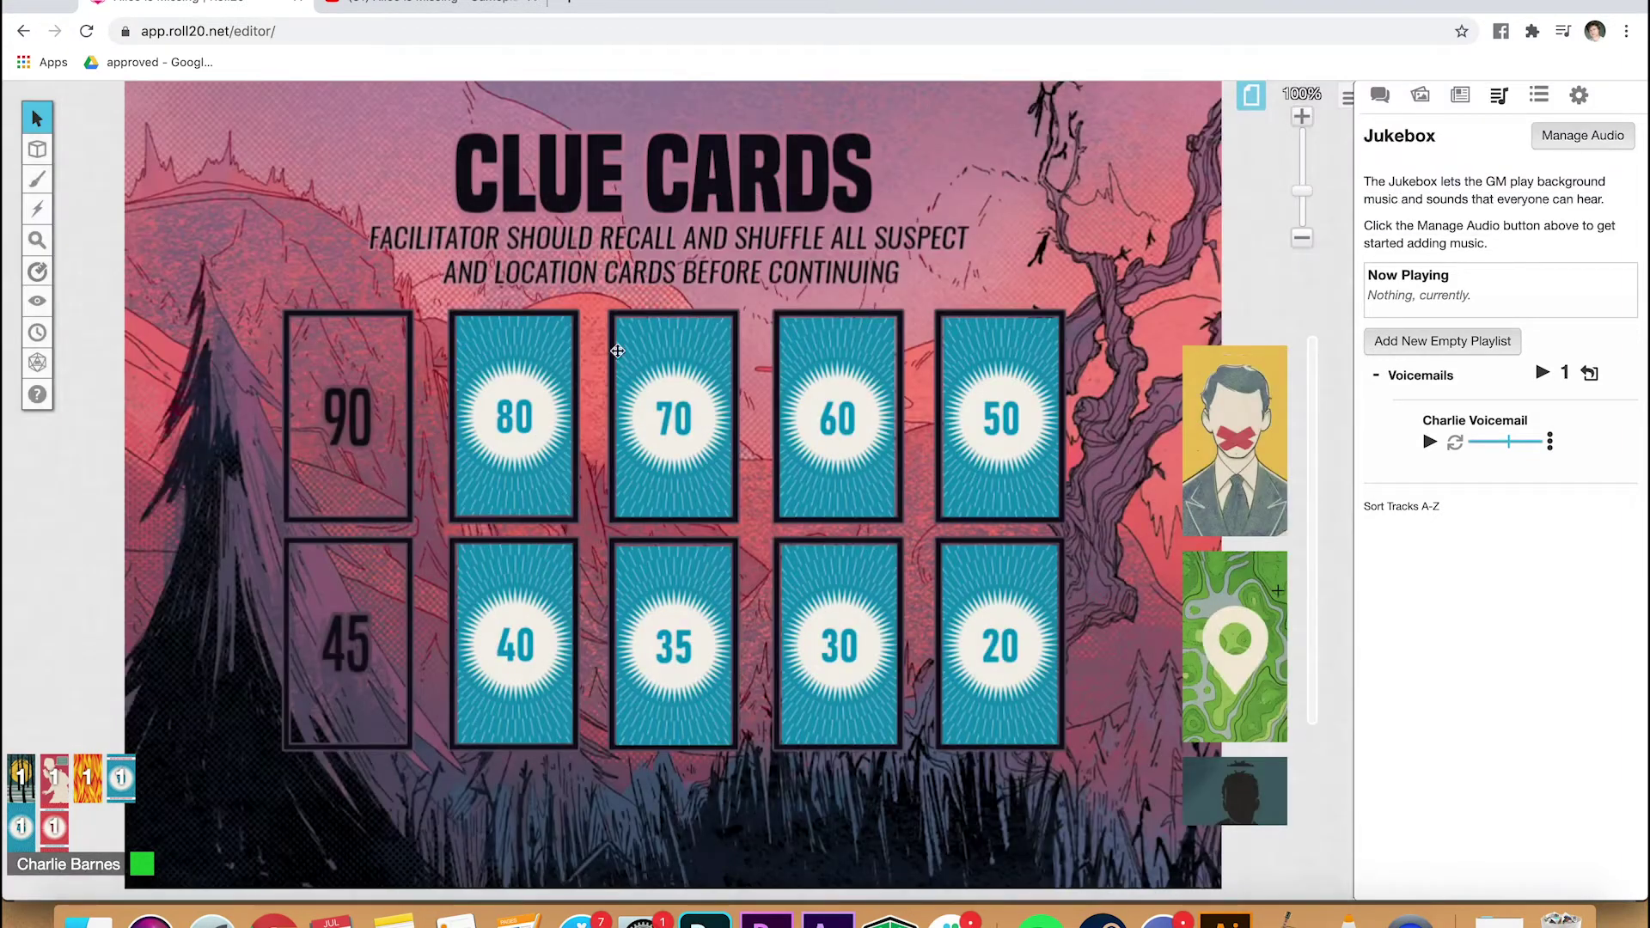
pyautogui.moveTo(427, 302); pyautogui.dragTo(1139, 836)
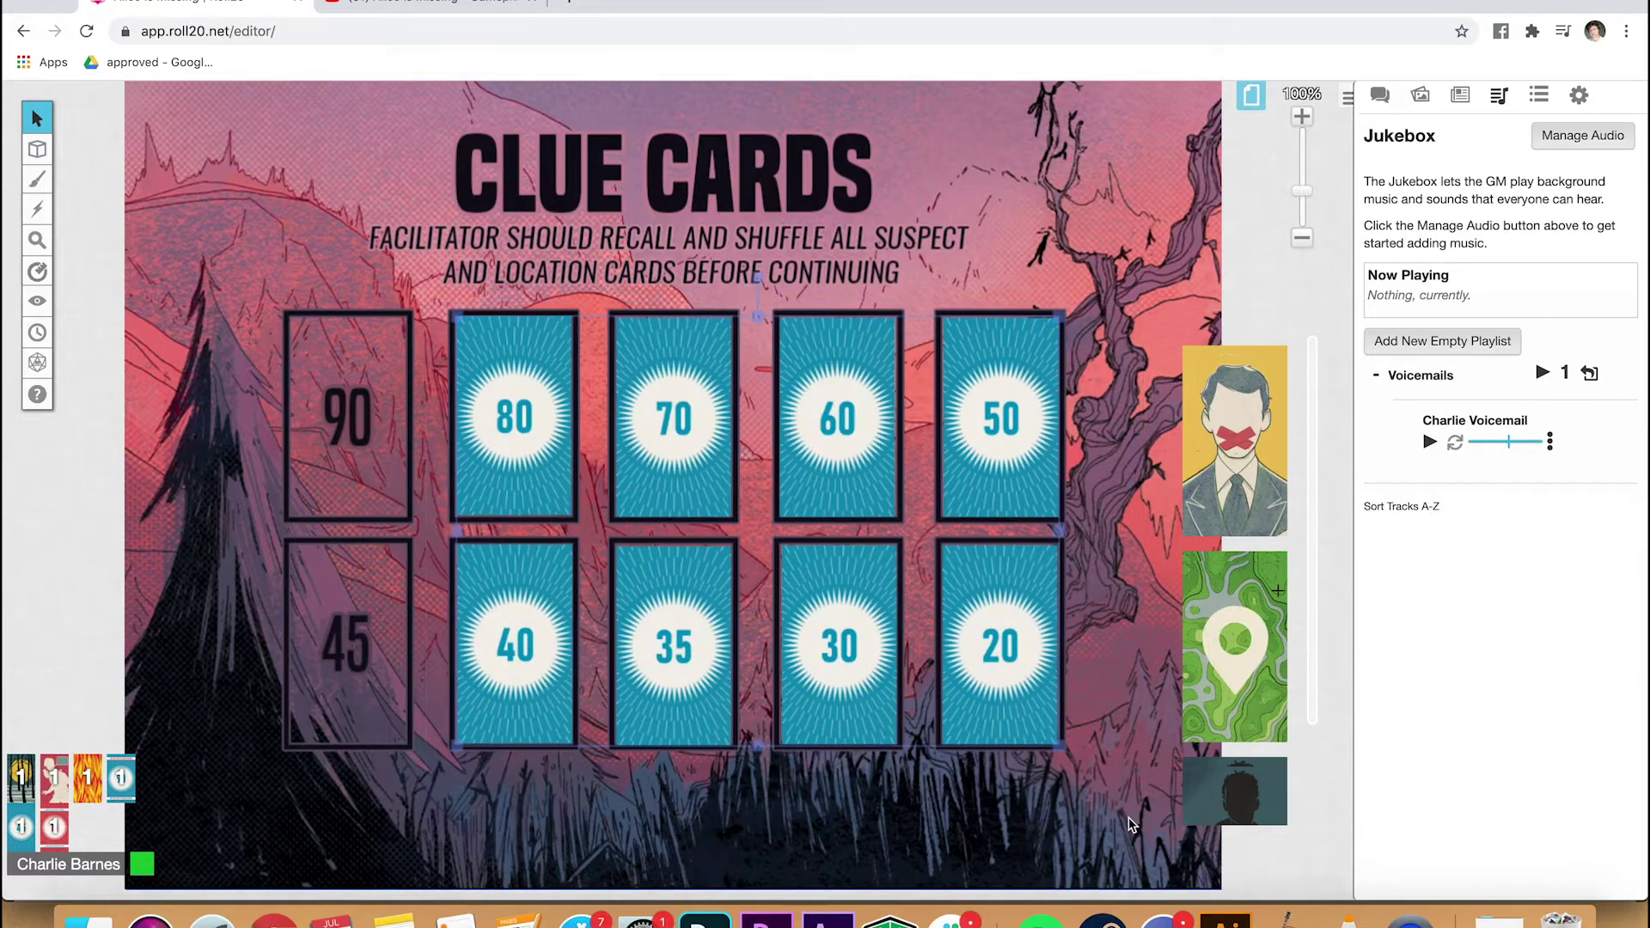
pyautogui.press('Delete')
# Step: Check the Starting Hunches page for leftover cards, and delete all character and motive cards on the Character Creation page
pyautogui.click(1251, 95)
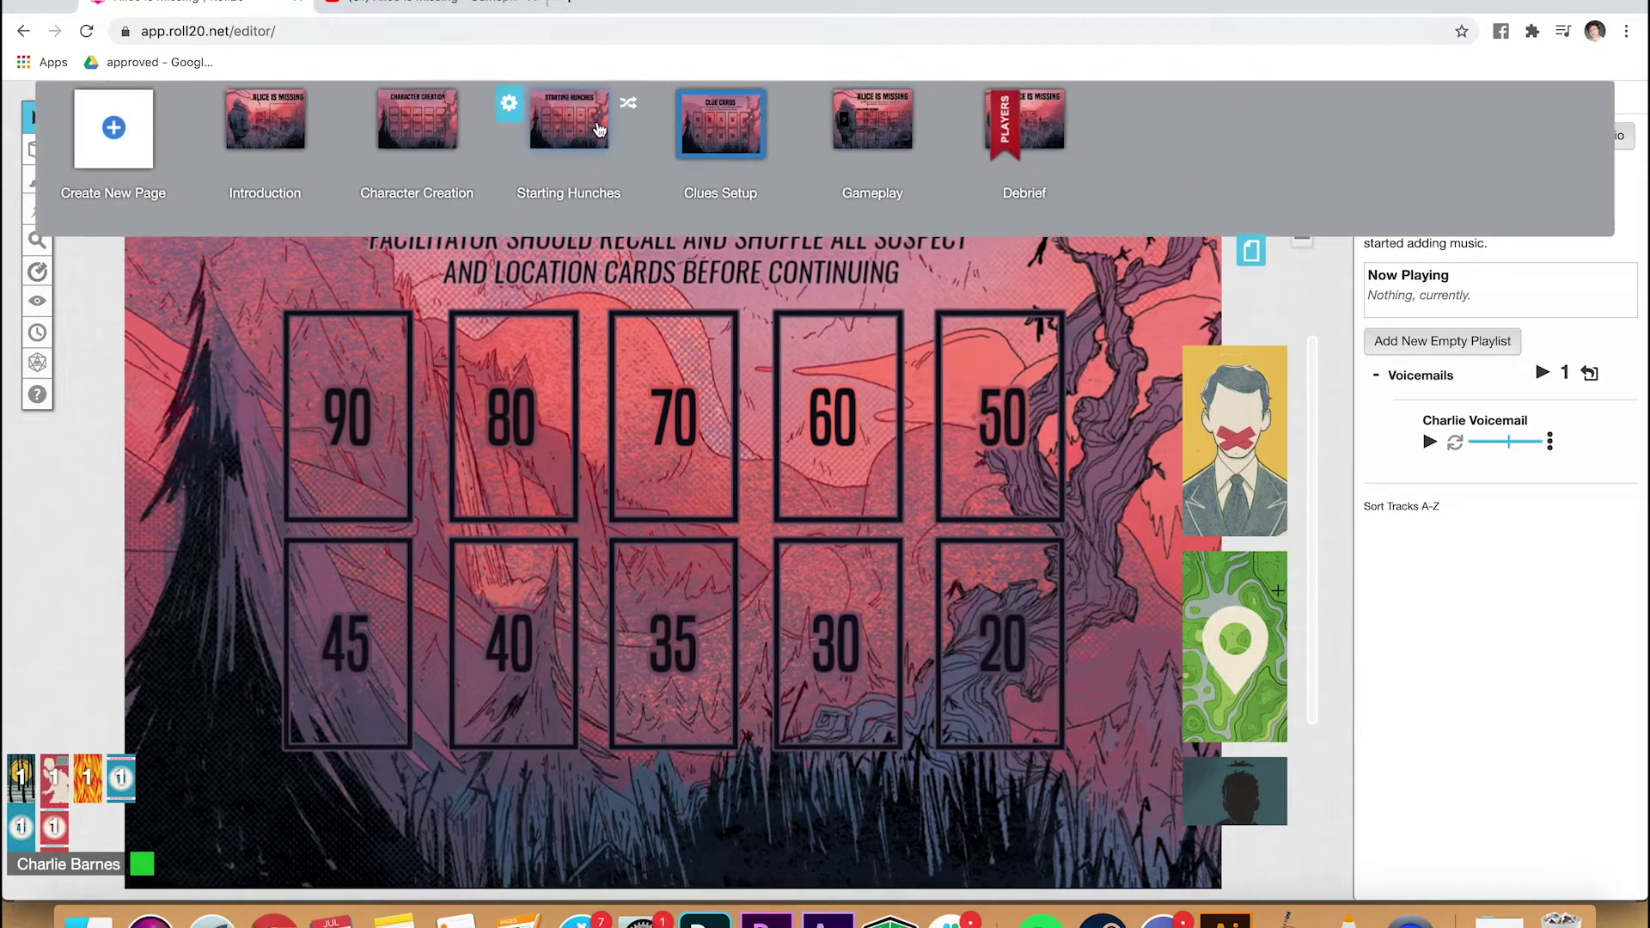
pyautogui.click(598, 131)
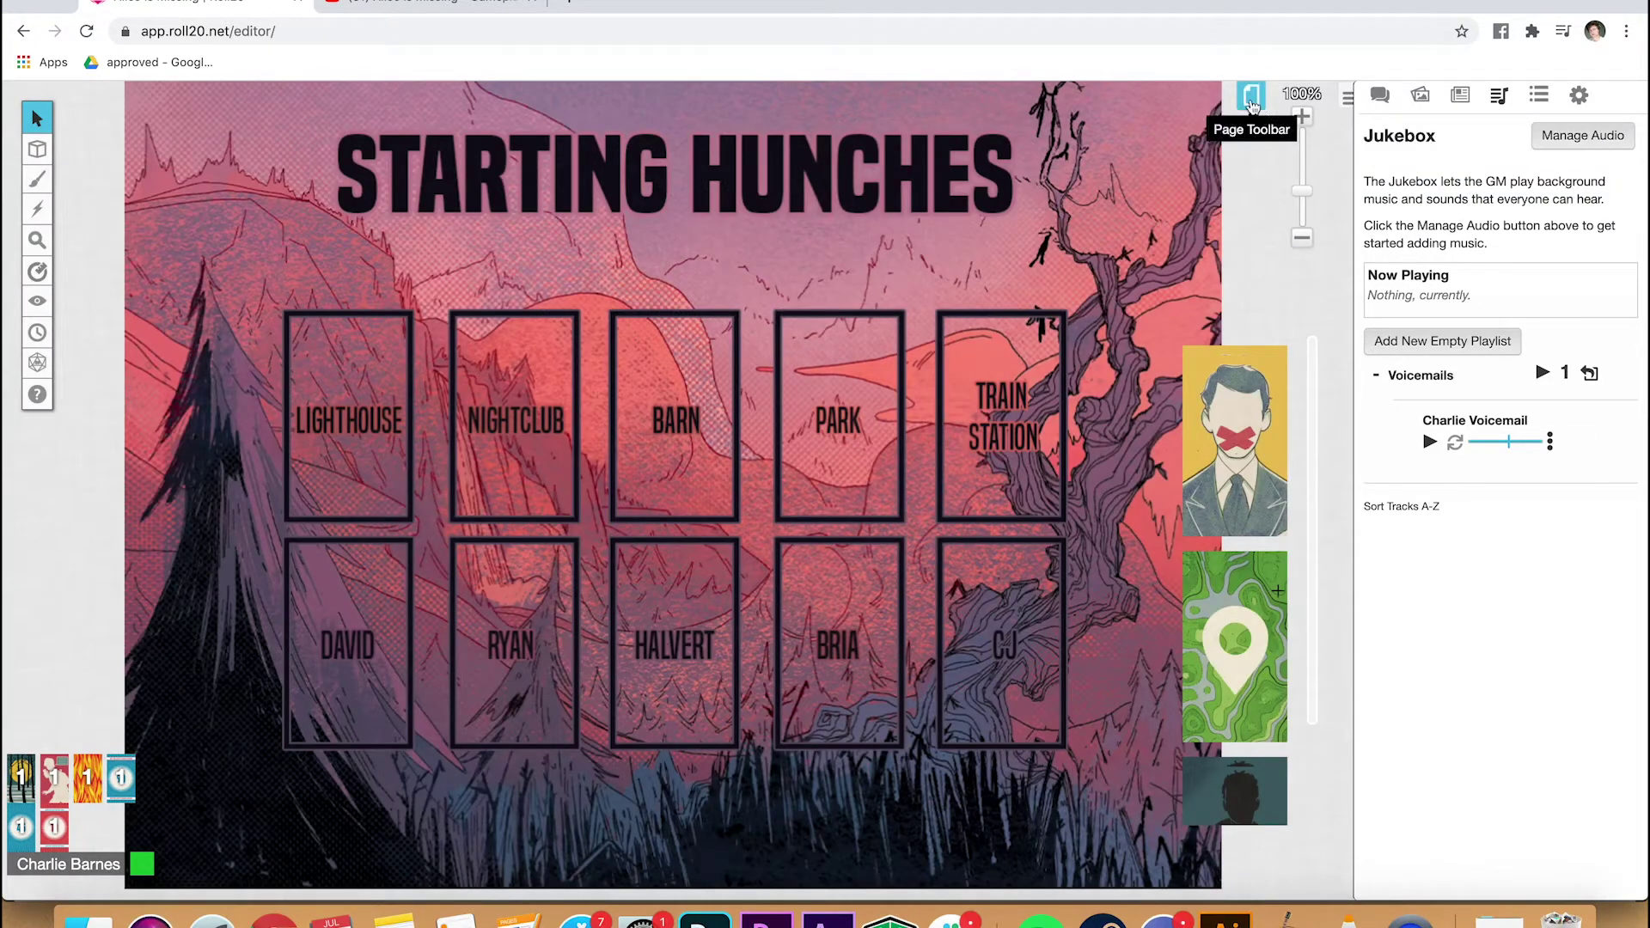
pyautogui.click(1251, 94)
pyautogui.click(427, 133)
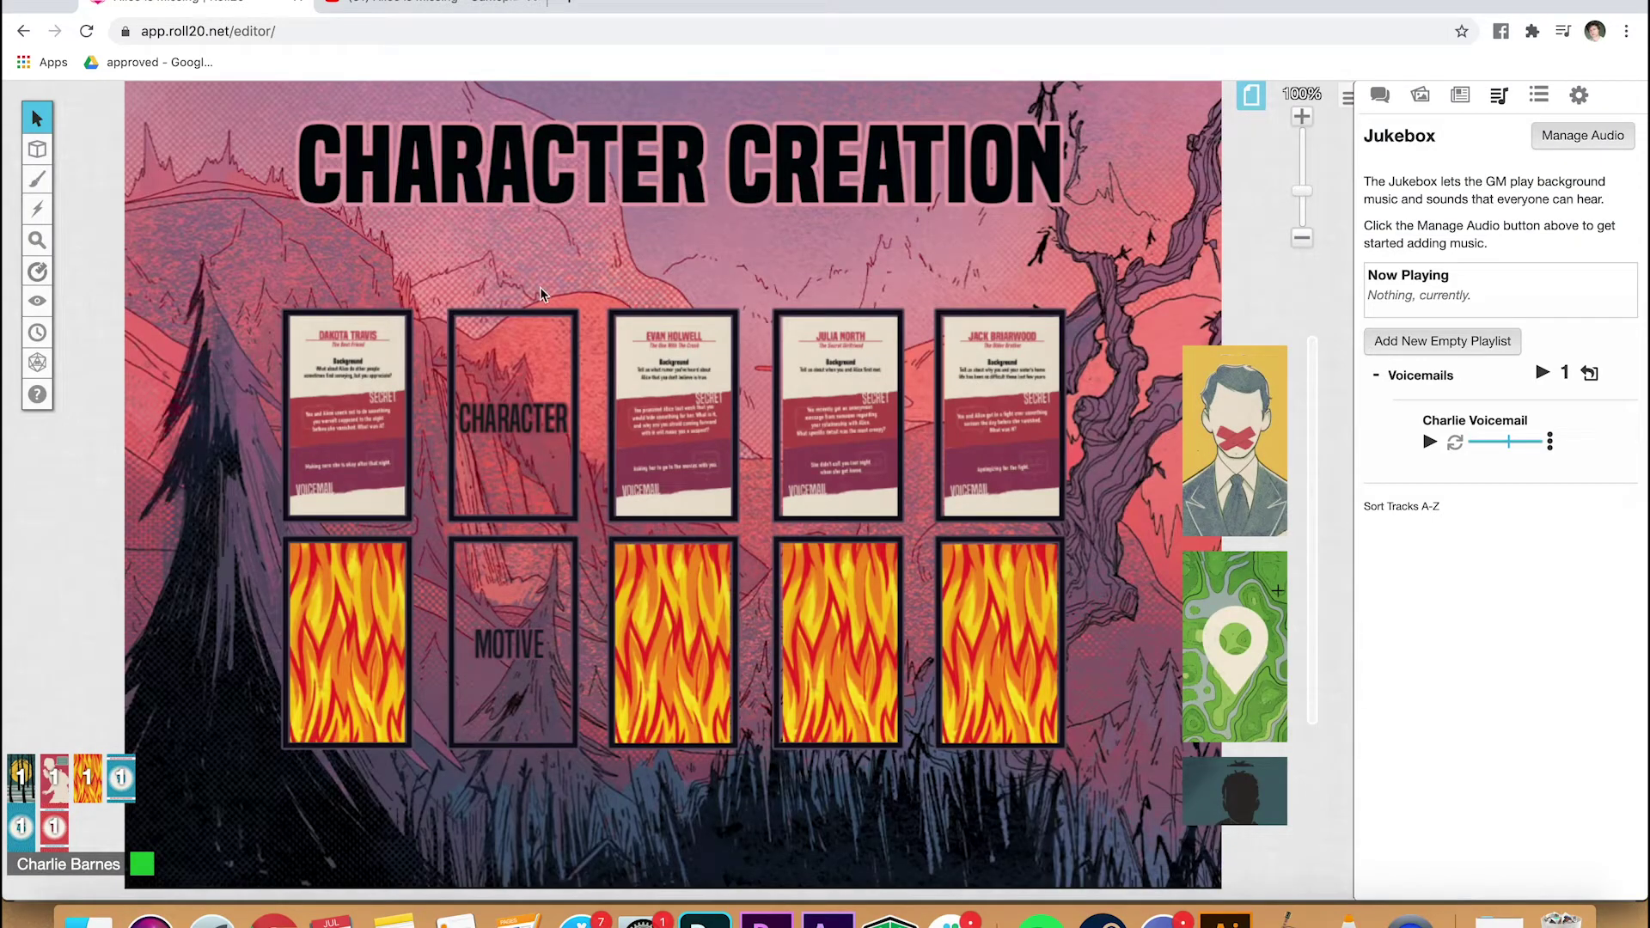
pyautogui.moveTo(606, 286); pyautogui.dragTo(1087, 803)
pyautogui.press('Delete')
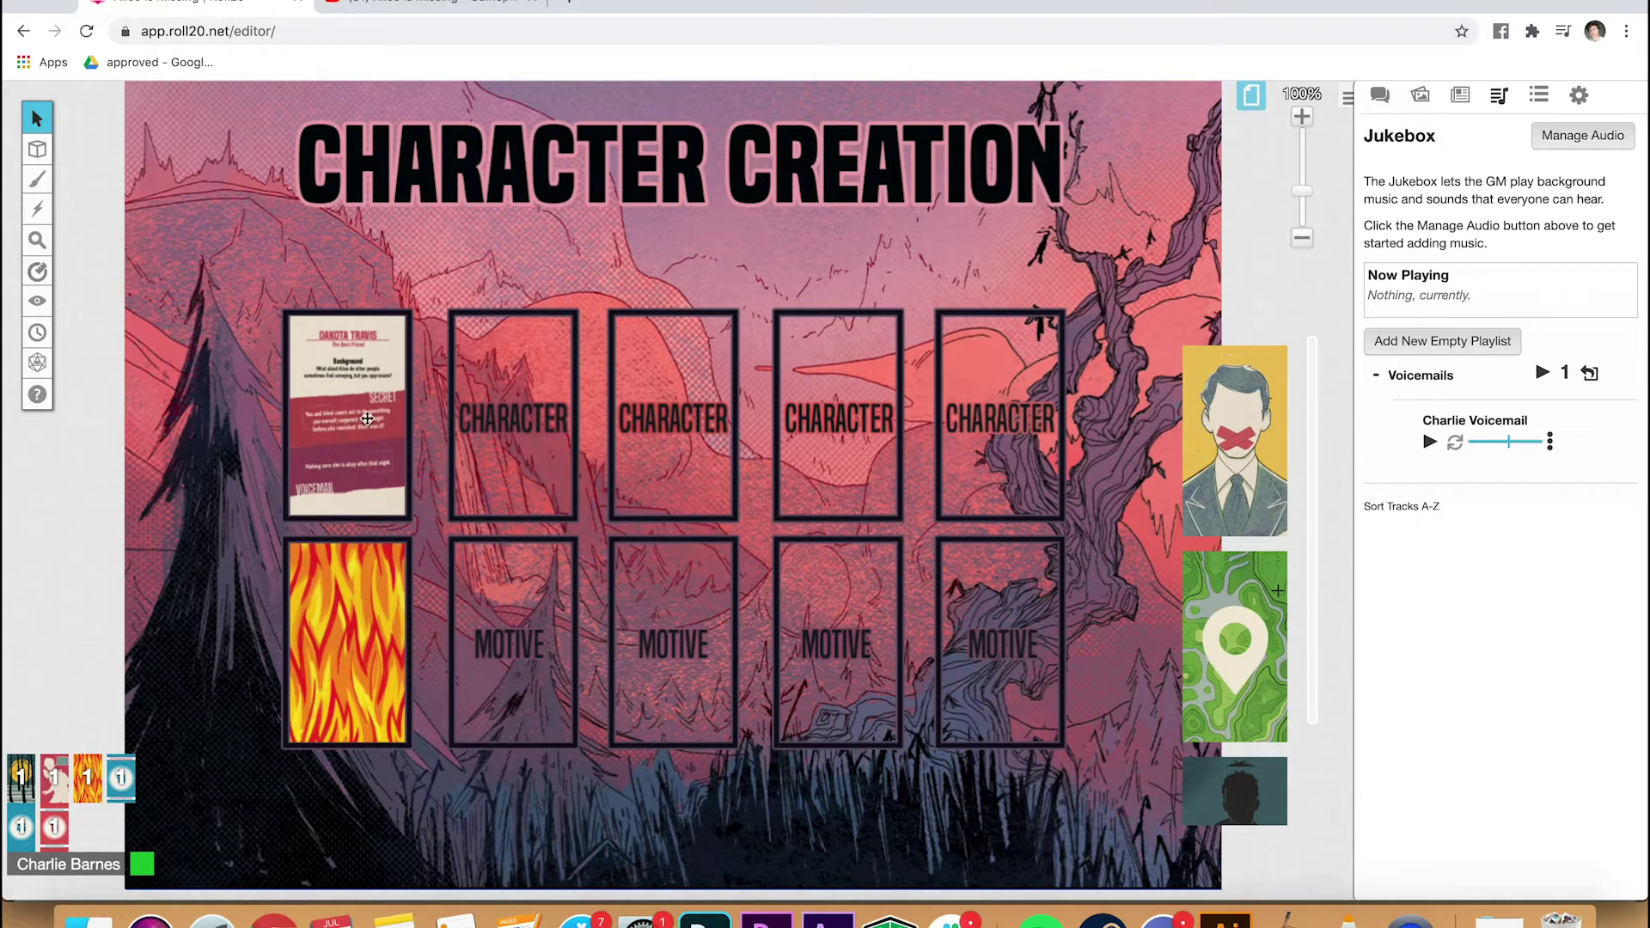
pyautogui.moveTo(248, 274); pyautogui.dragTo(461, 808)
pyautogui.press('Delete')
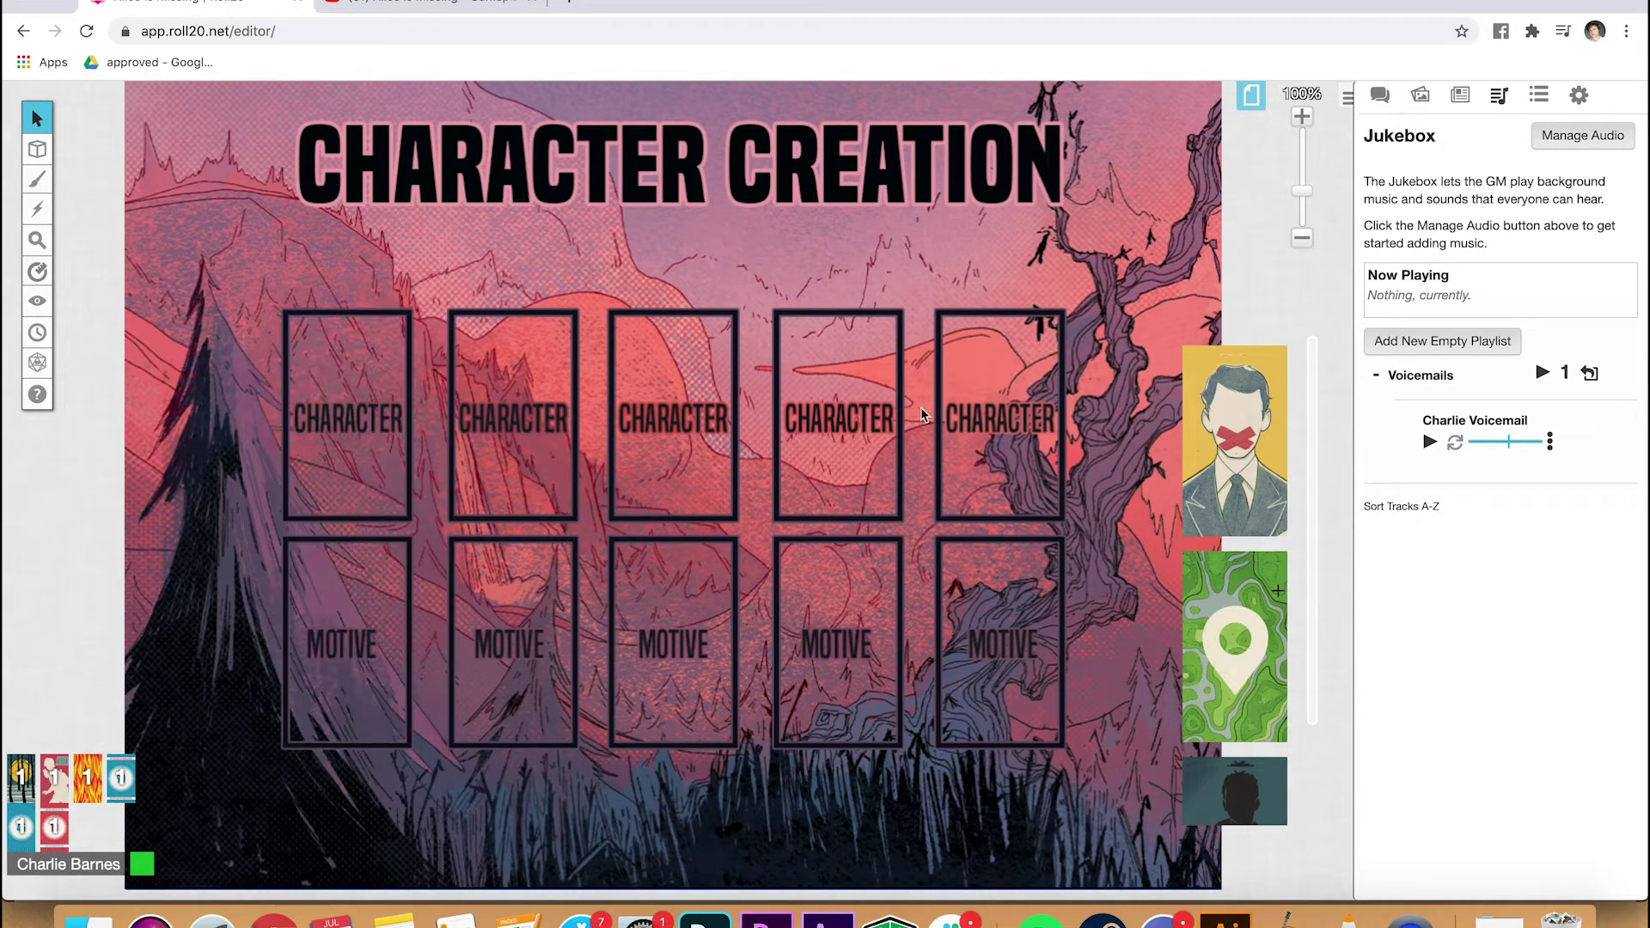
# Step: On the Introduction page, delete the missing person poster
pyautogui.click(1250, 94)
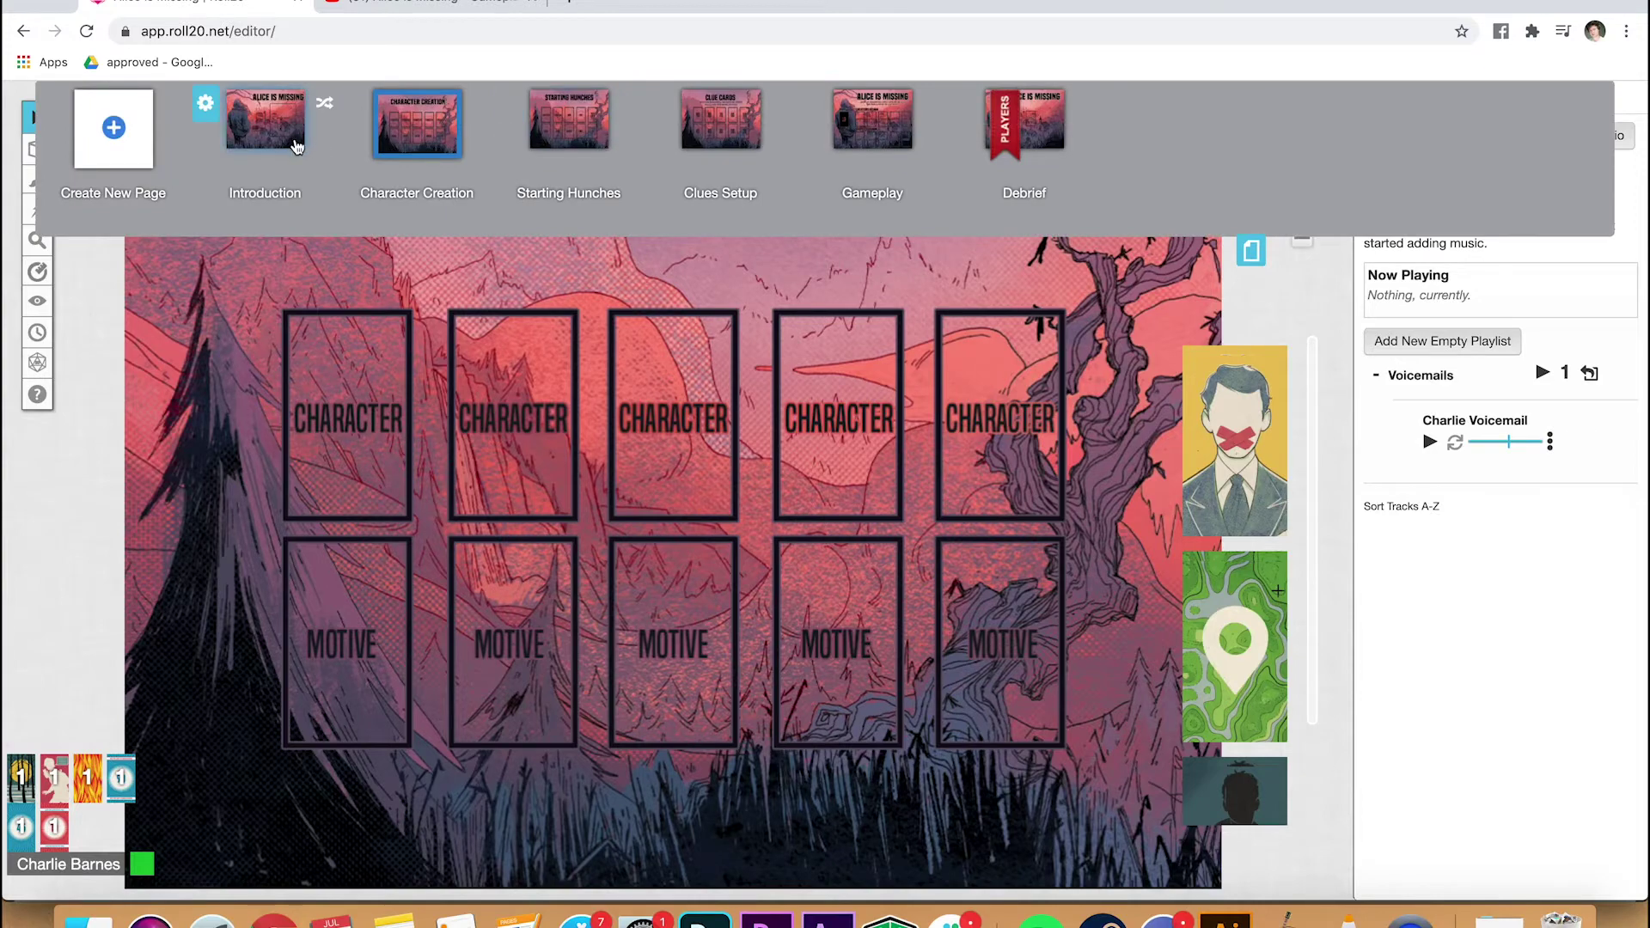
pyautogui.click(292, 142)
pyautogui.click(917, 445)
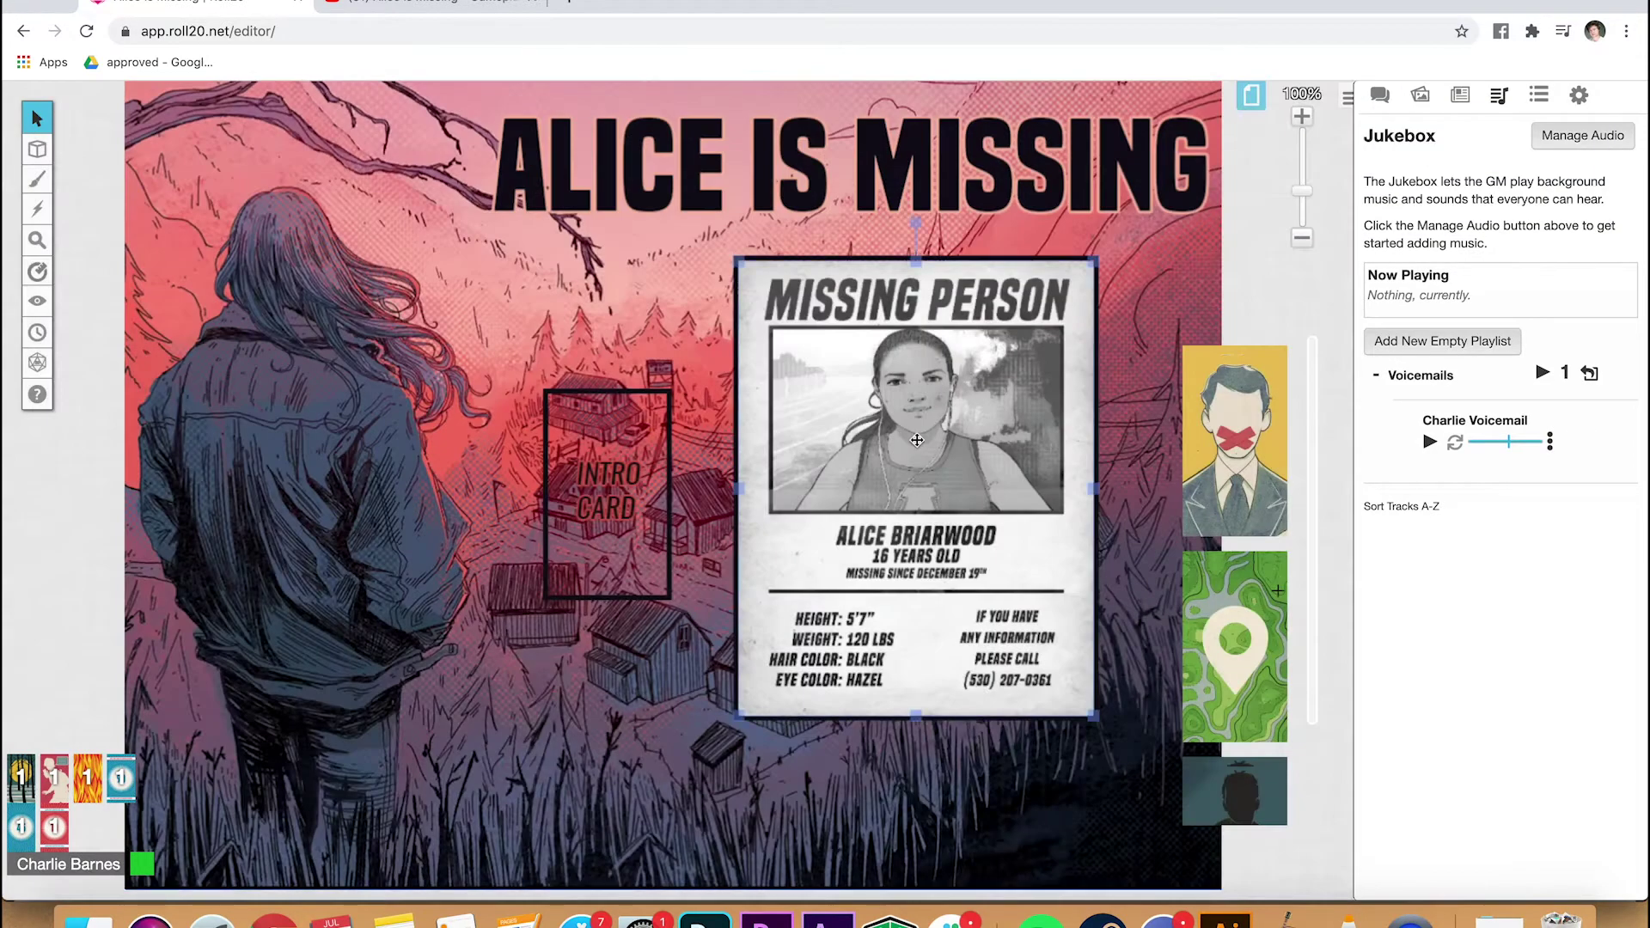
pyautogui.press('Delete')
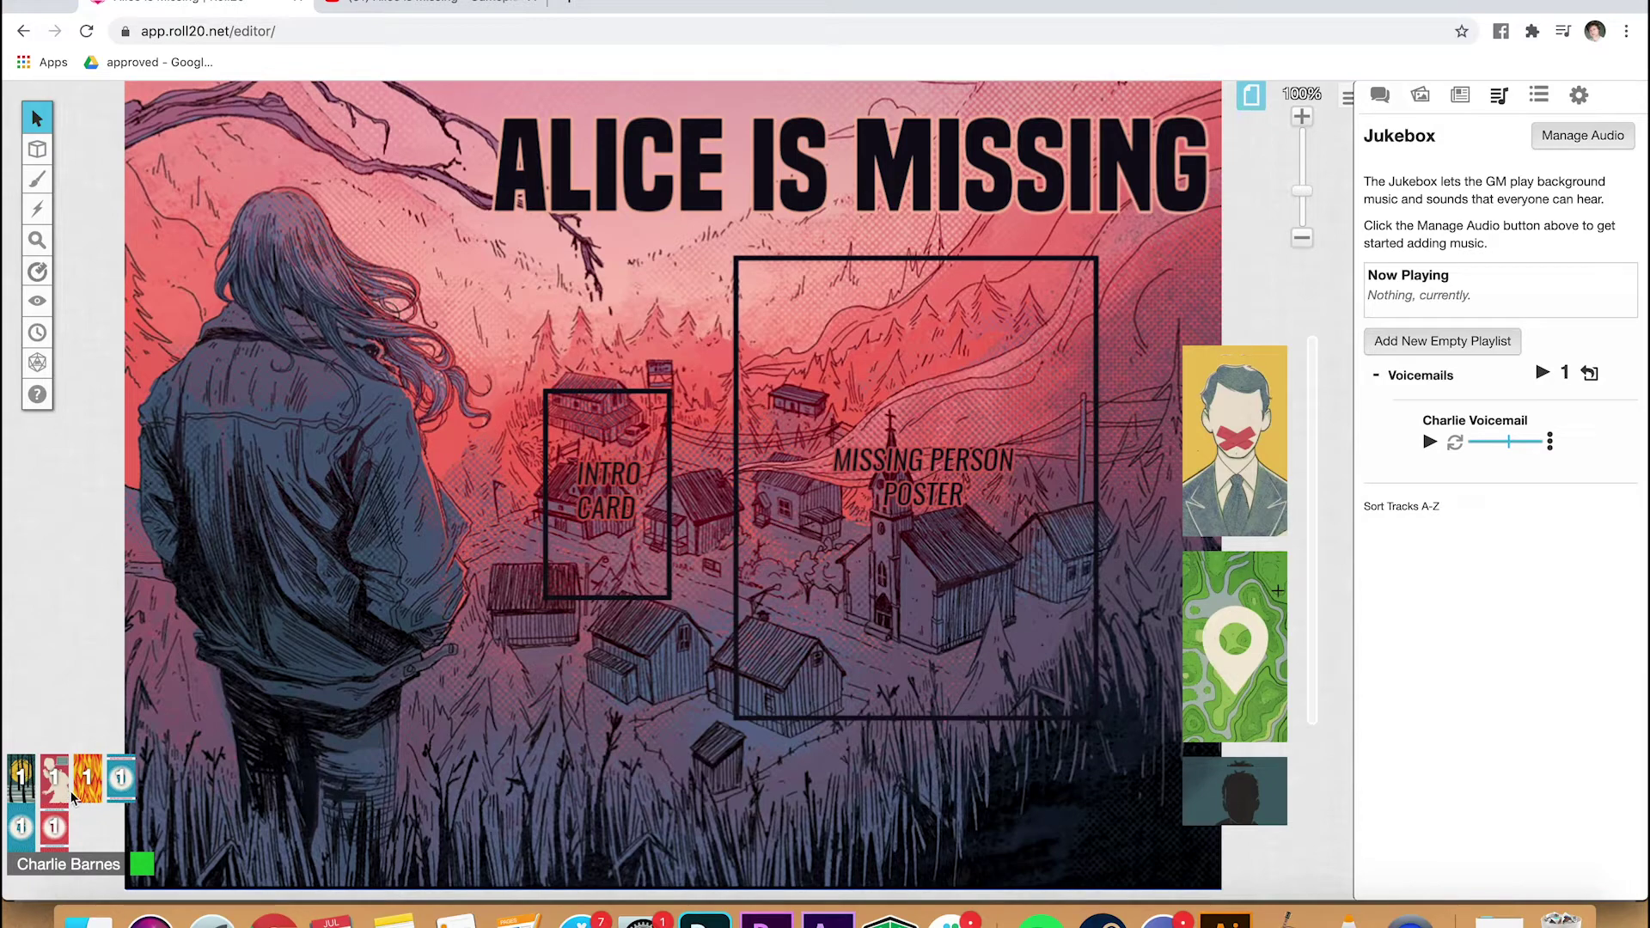
# Step: Move the Players ribbon from the Debrief page to the Introduction page
pyautogui.click(1251, 94)
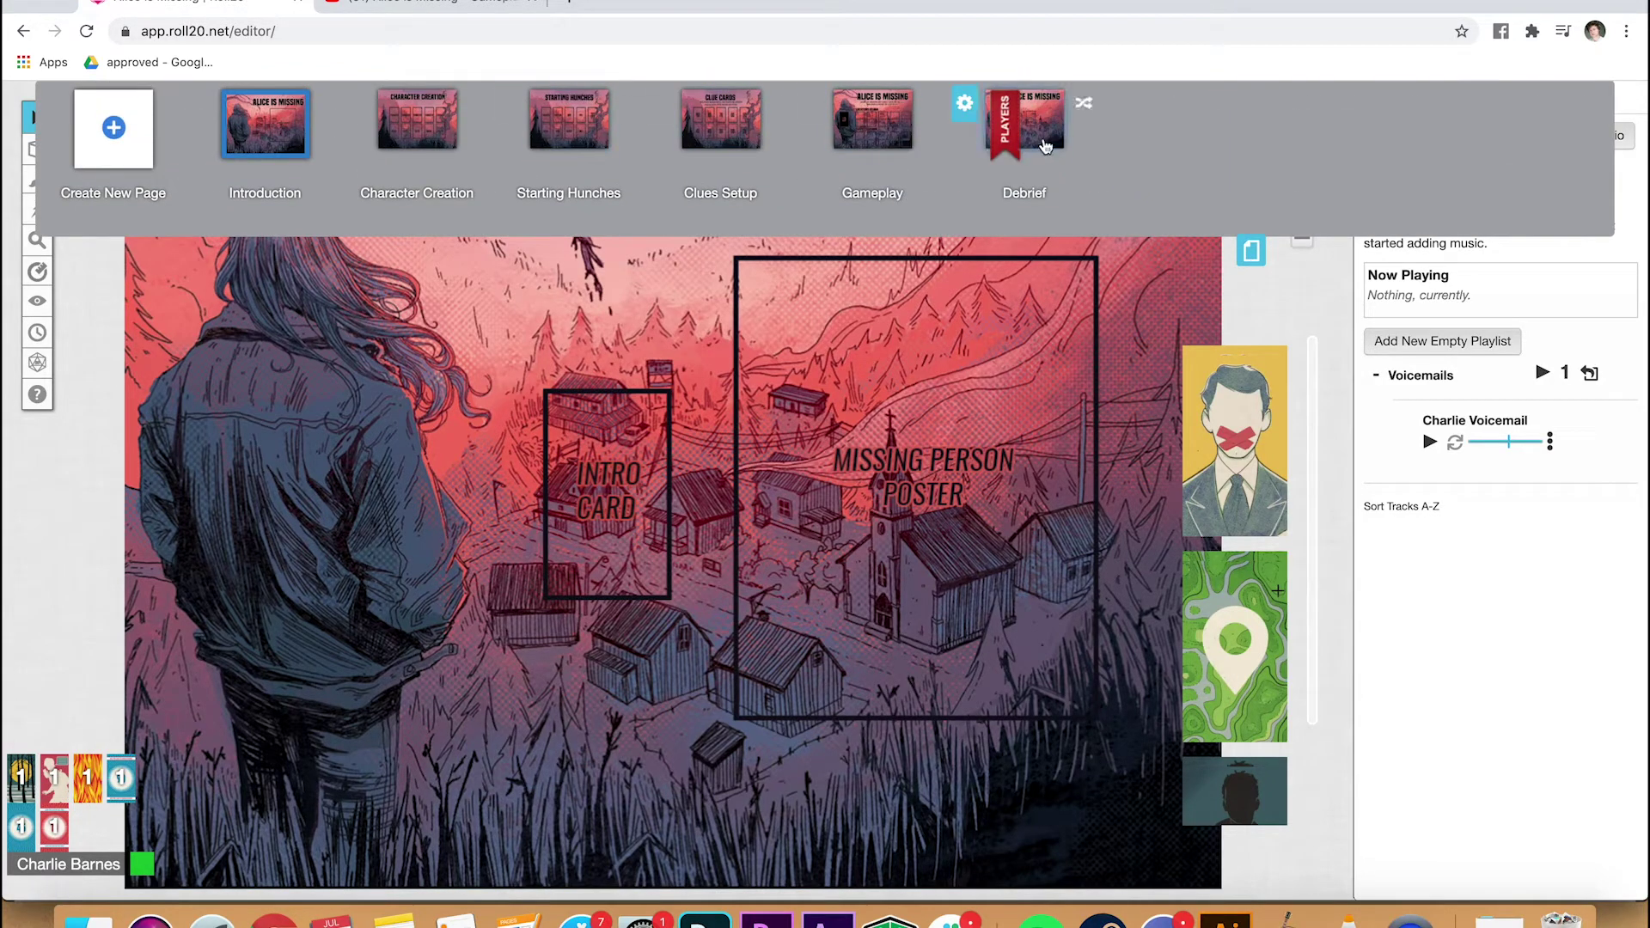
pyautogui.moveTo(1005, 129); pyautogui.dragTo(249, 125)
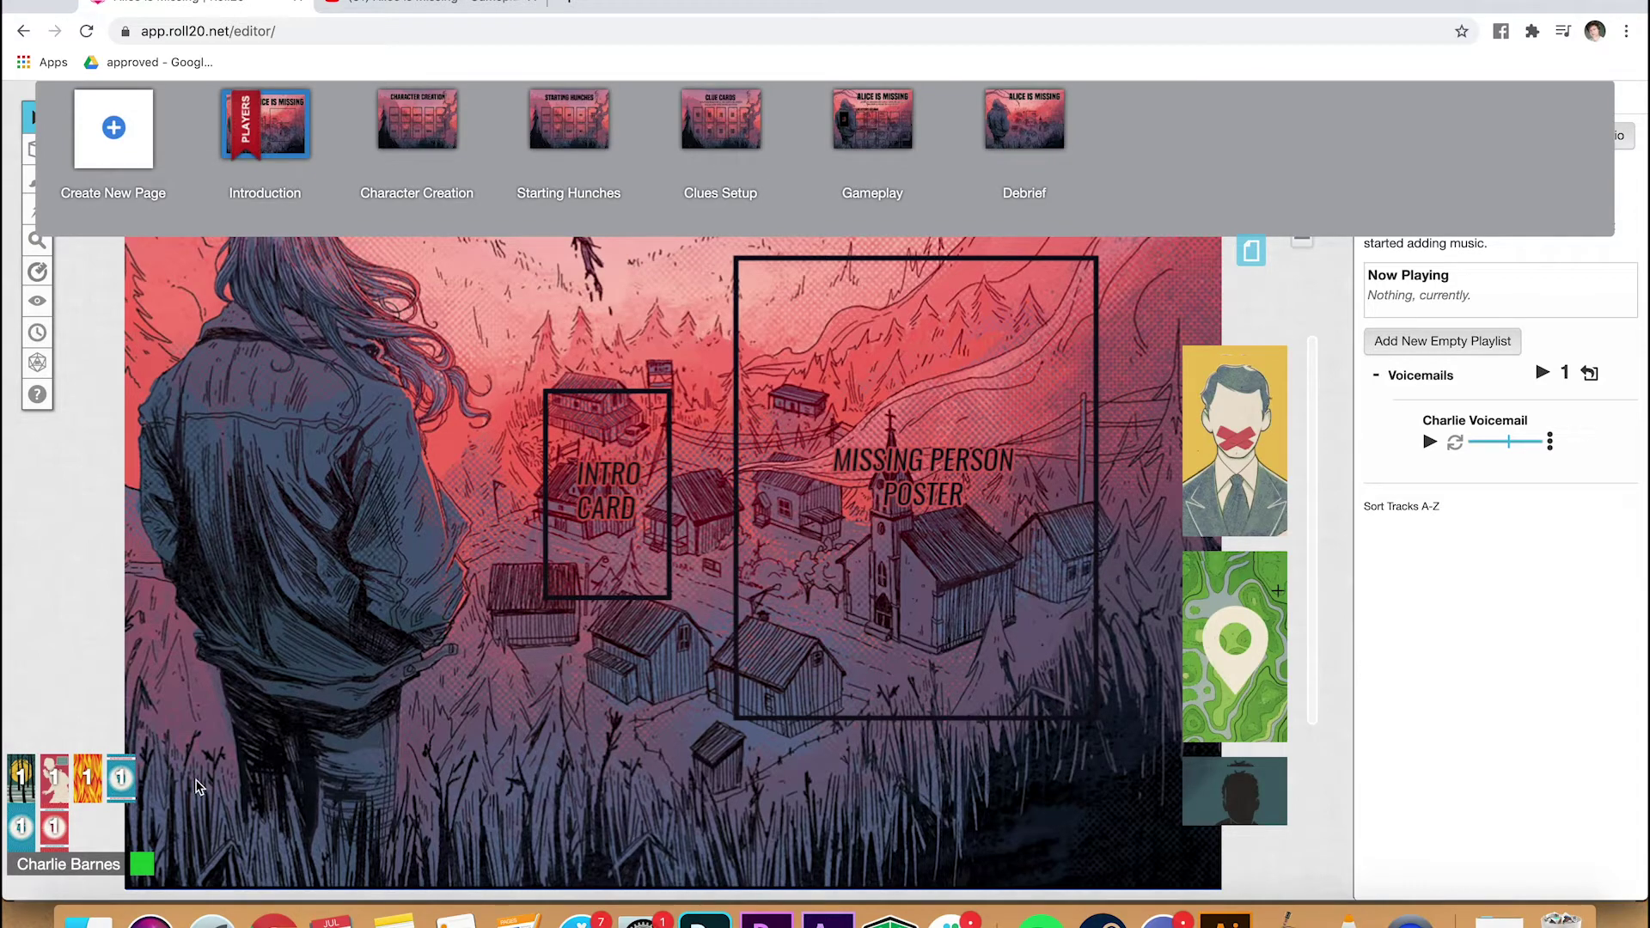
pyautogui.click(1252, 250)
# Step: Hide the suspect, location and searching card decks from the tabletop
pyautogui.moveTo(1160, 468)
pyautogui.scroll(-2, 1160, 468)
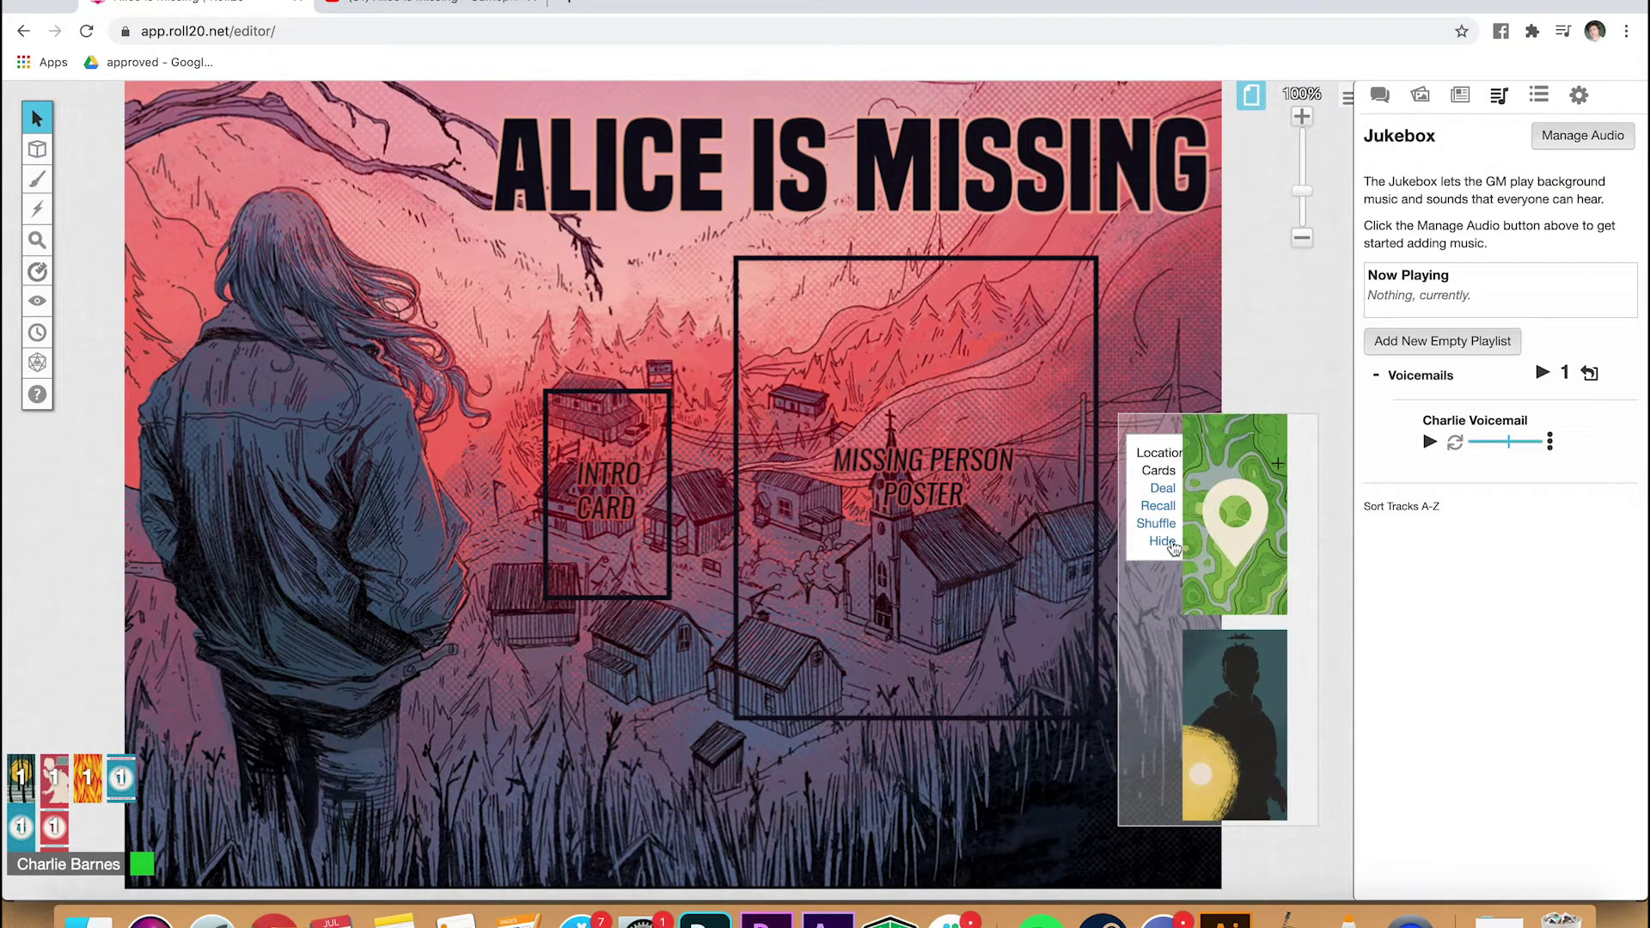
# Step: Show the Intro Card deck, recall all its cards with shuffling after the recall, and hide the deck again
pyautogui.click(1538, 96)
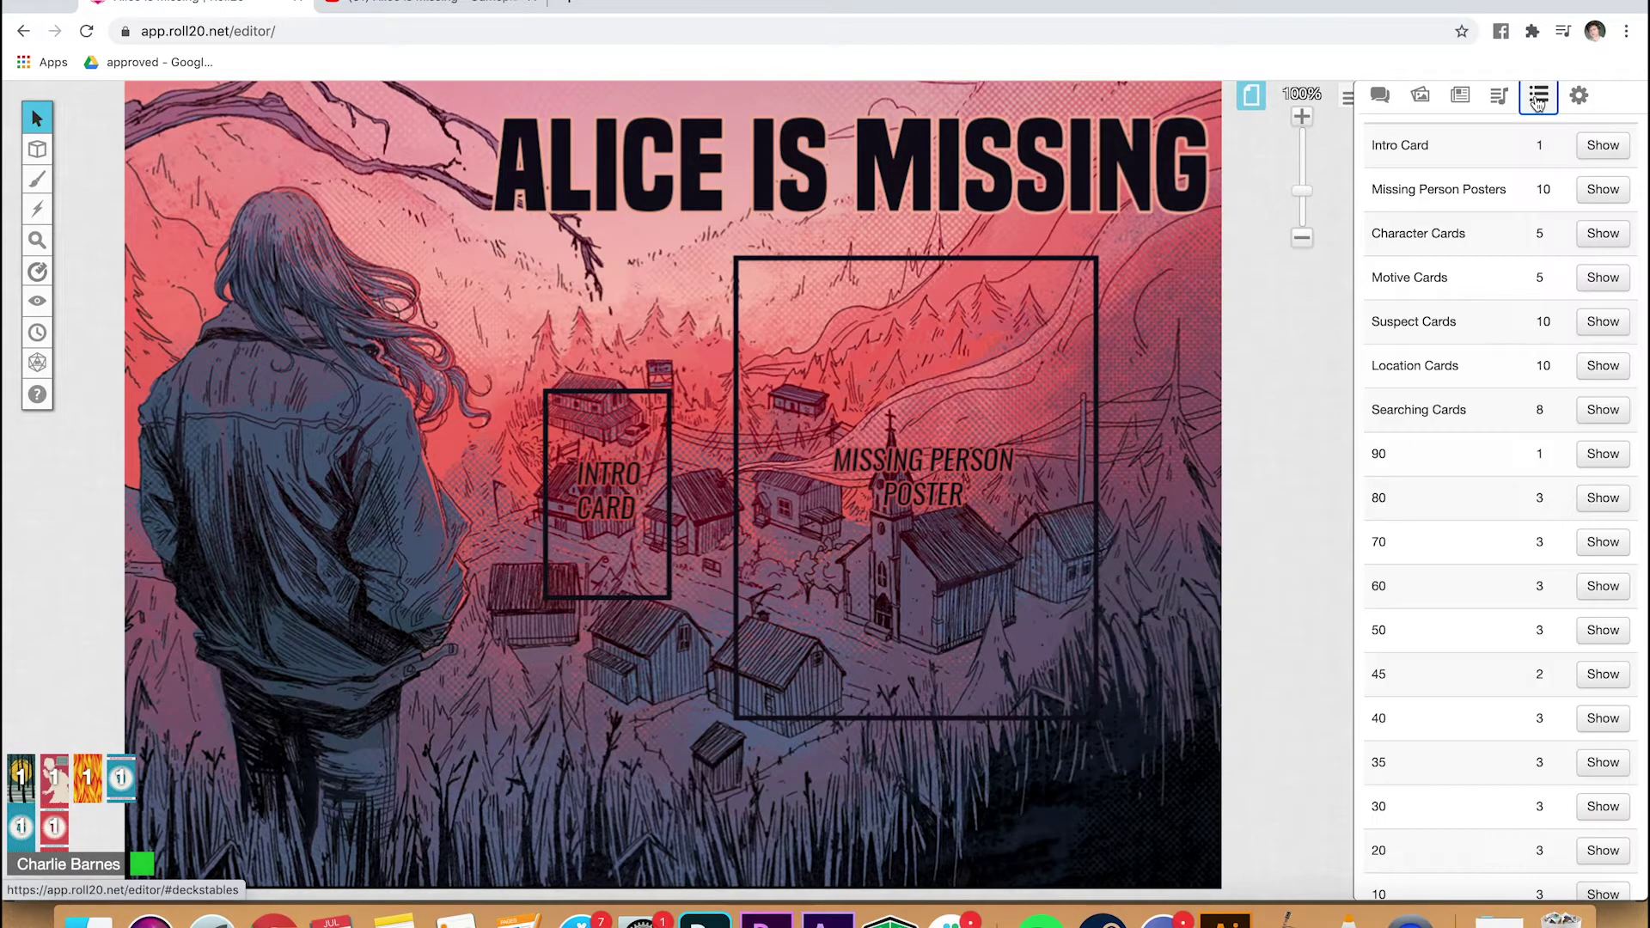
pyautogui.click(1603, 145)
pyautogui.click(1158, 729)
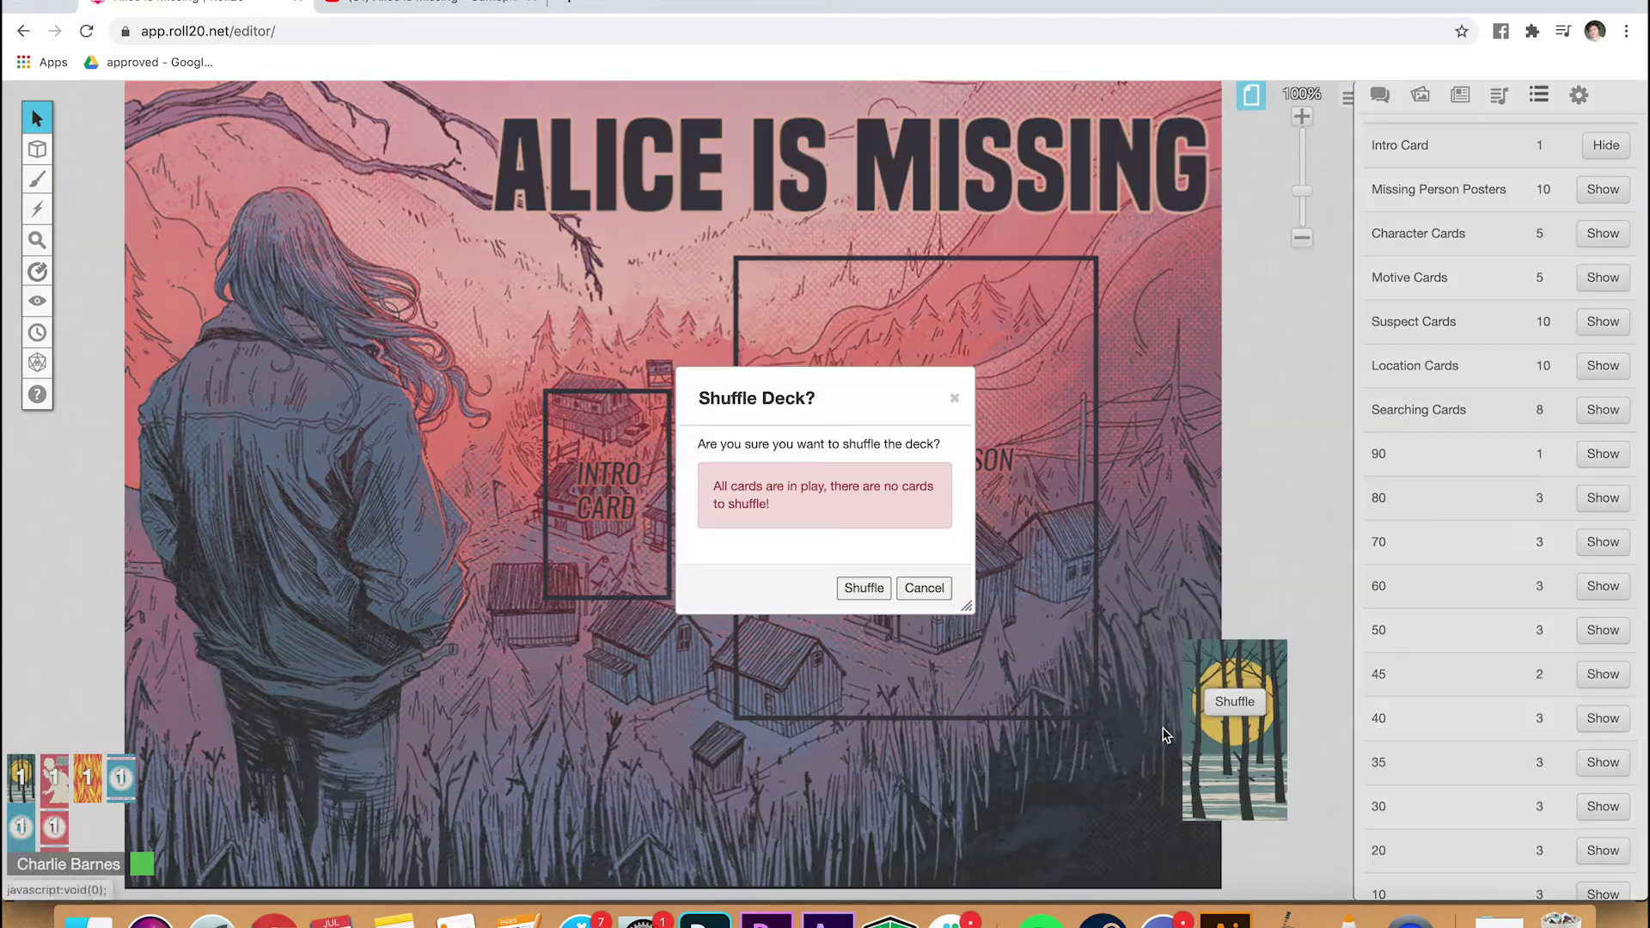
pyautogui.click(925, 593)
pyautogui.click(1157, 712)
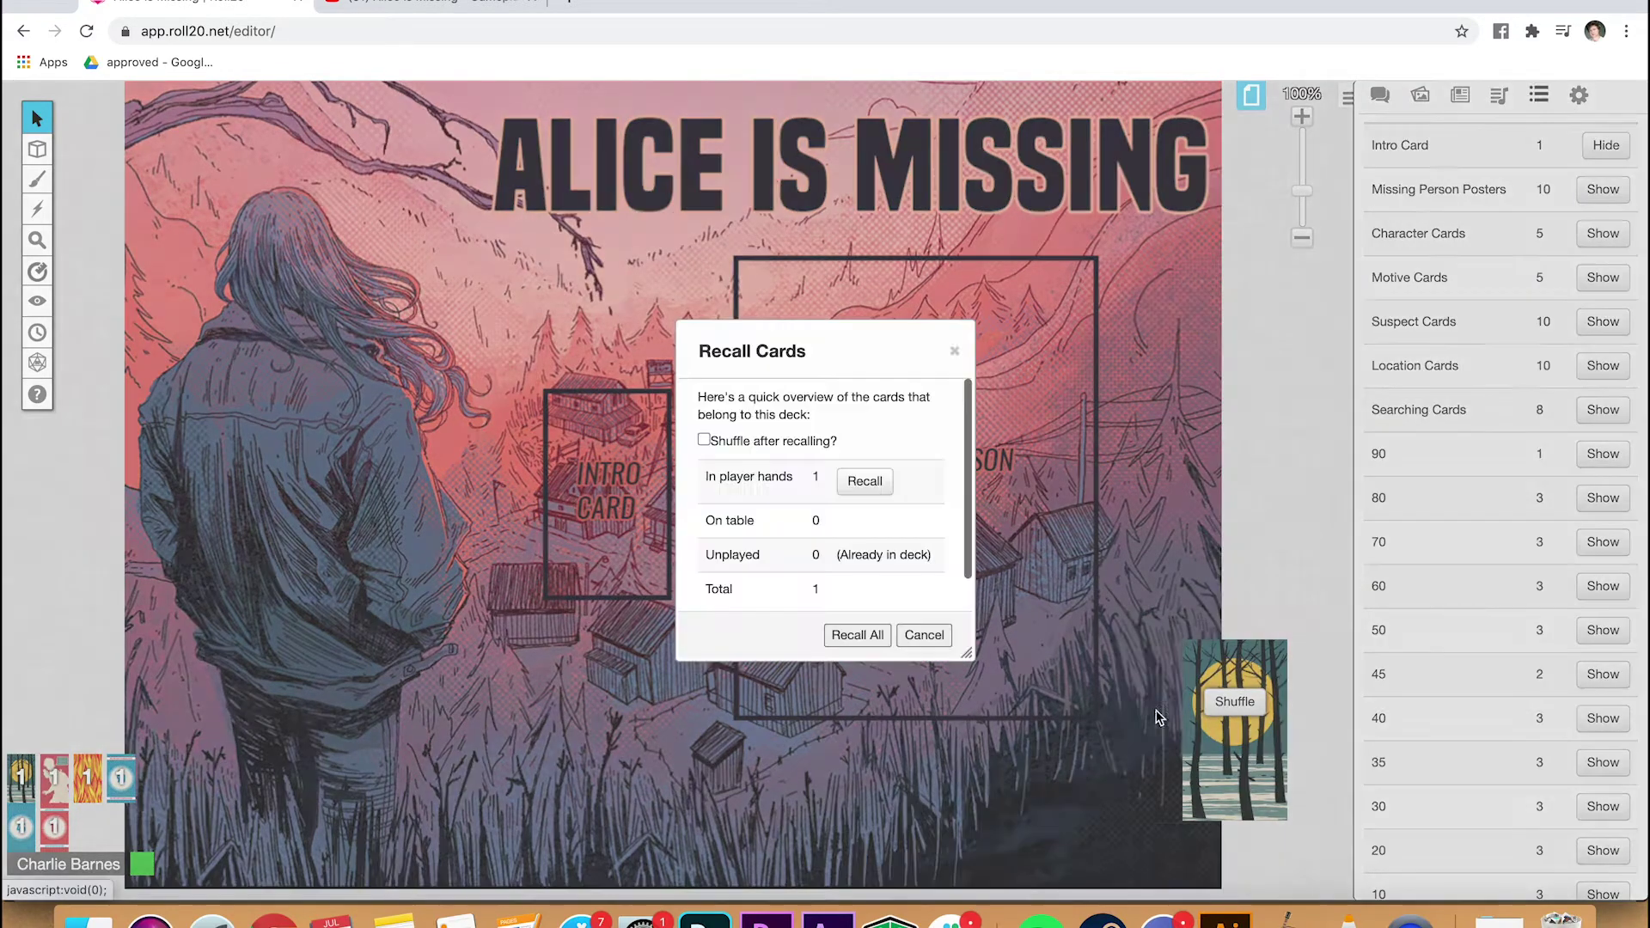
pyautogui.click(751, 444)
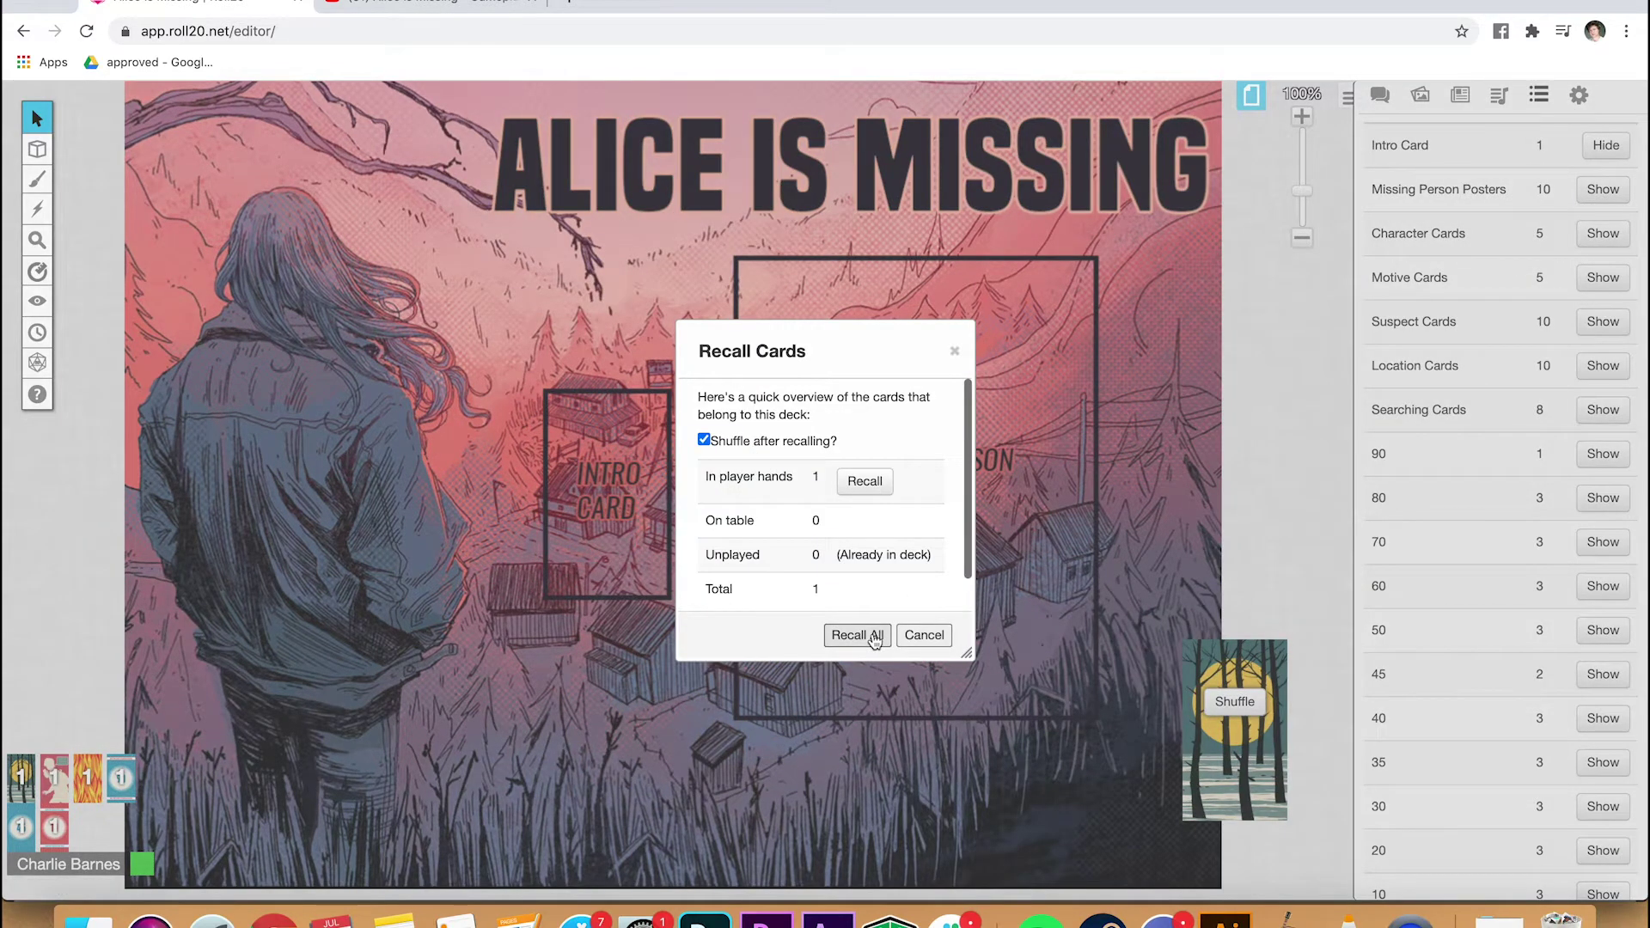
pyautogui.click(870, 636)
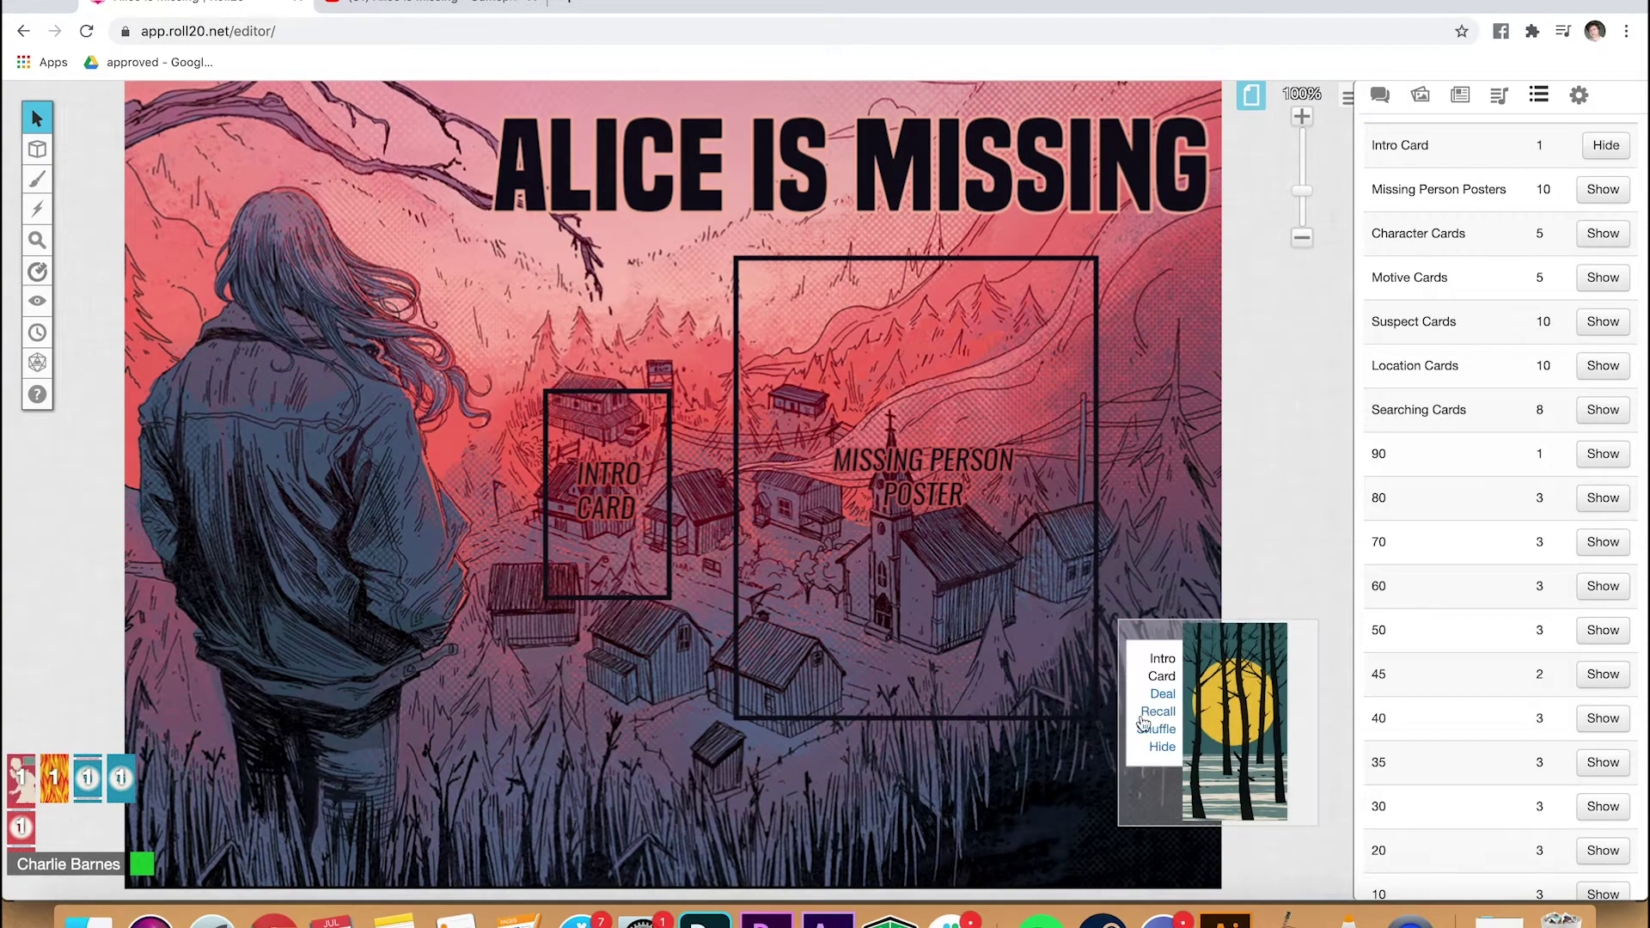
pyautogui.click(1605, 145)
# Step: Show the Missing Person Posters deck, recall all its cards with shuffling enabled, and hide the deck again
pyautogui.click(1602, 189)
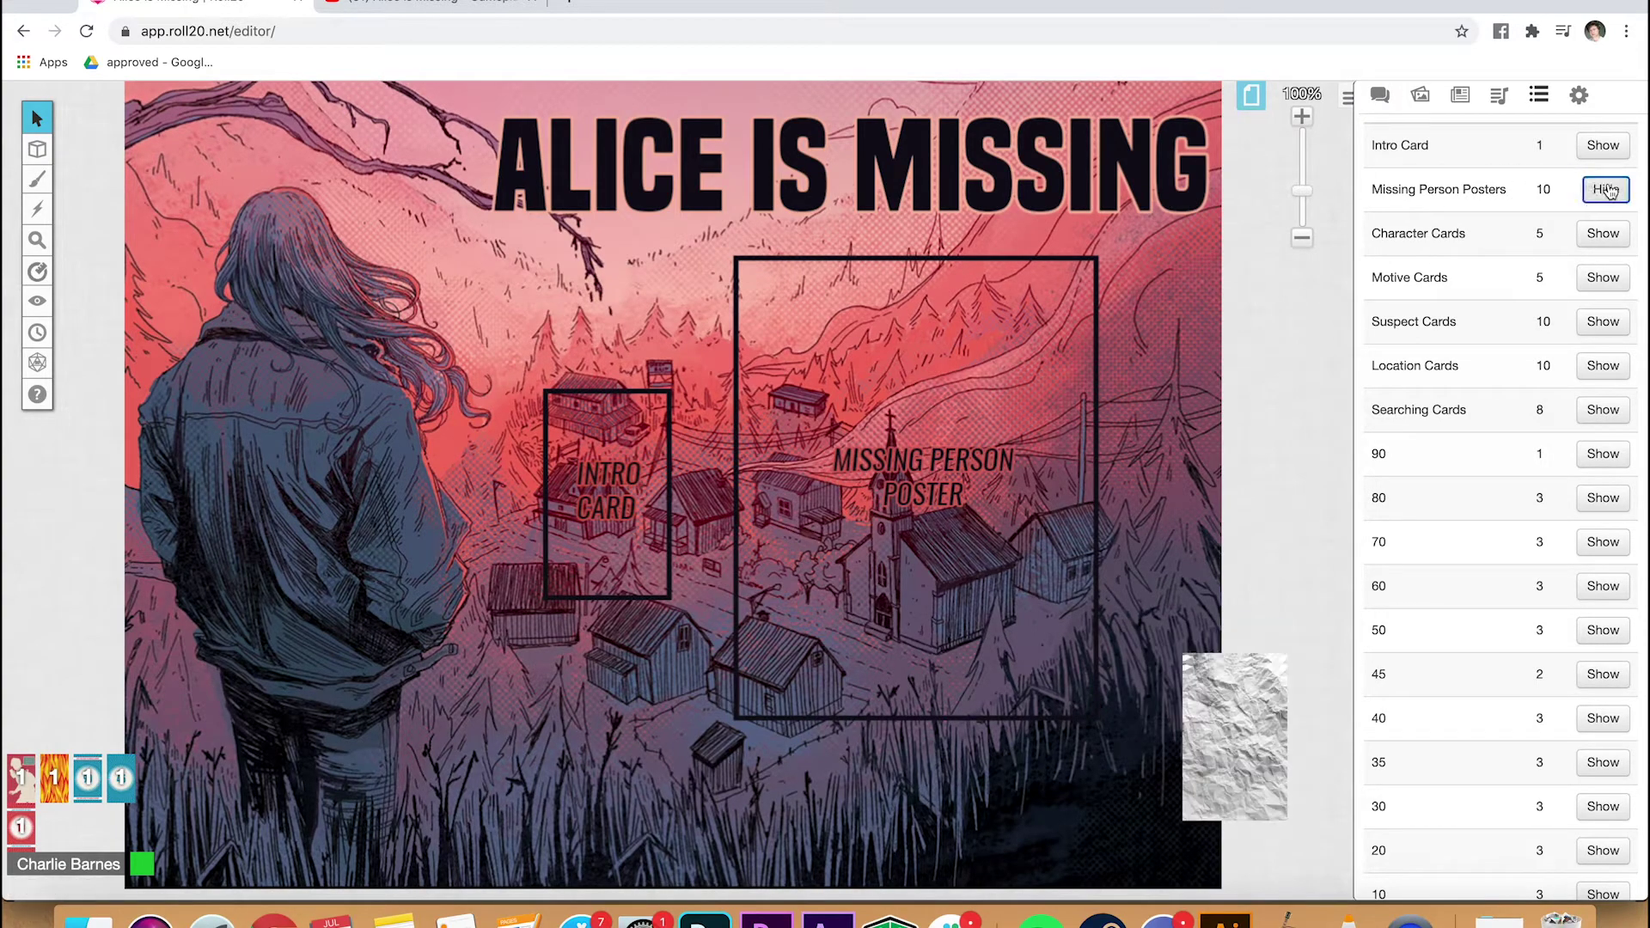
pyautogui.click(1157, 752)
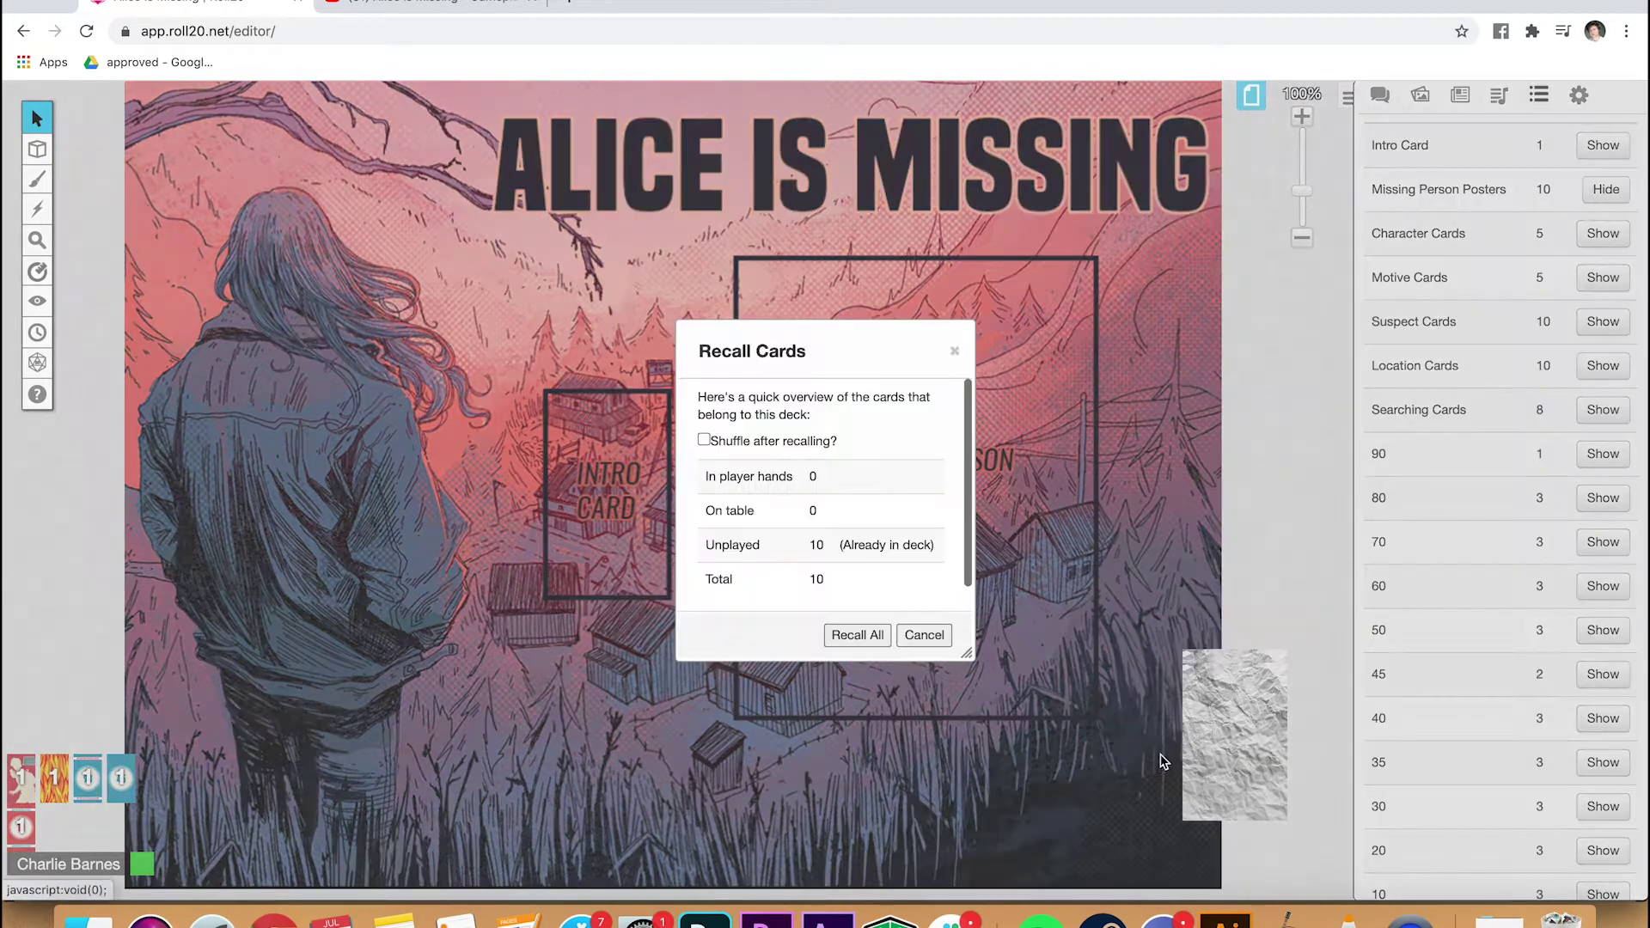
pyautogui.click(731, 443)
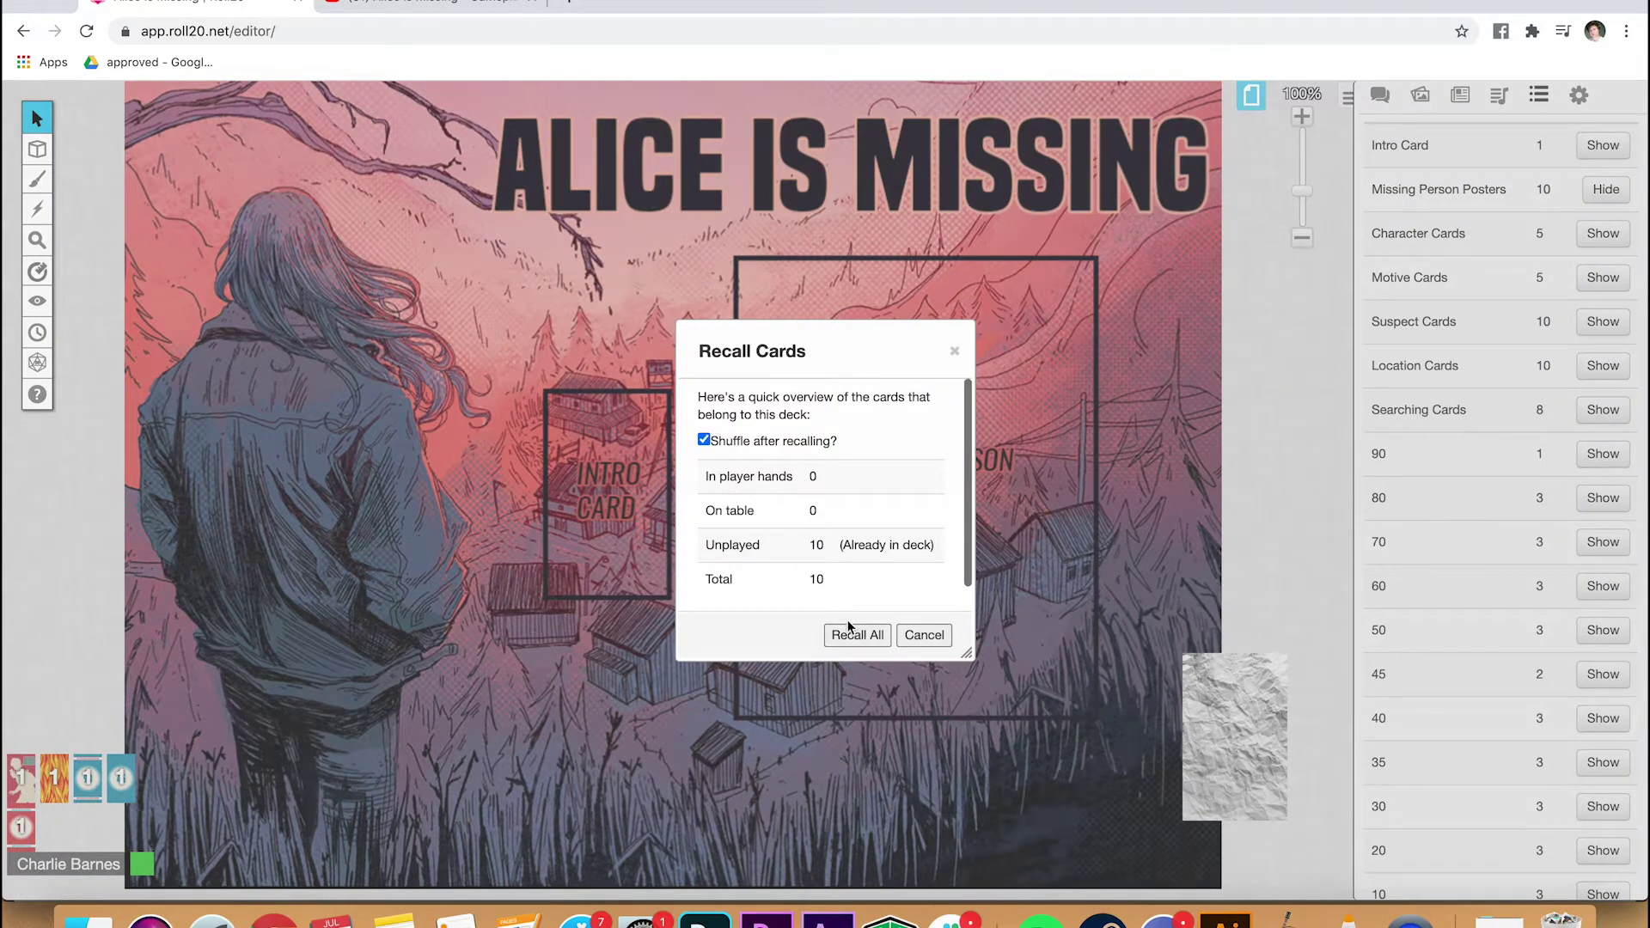
pyautogui.click(855, 634)
pyautogui.click(1166, 792)
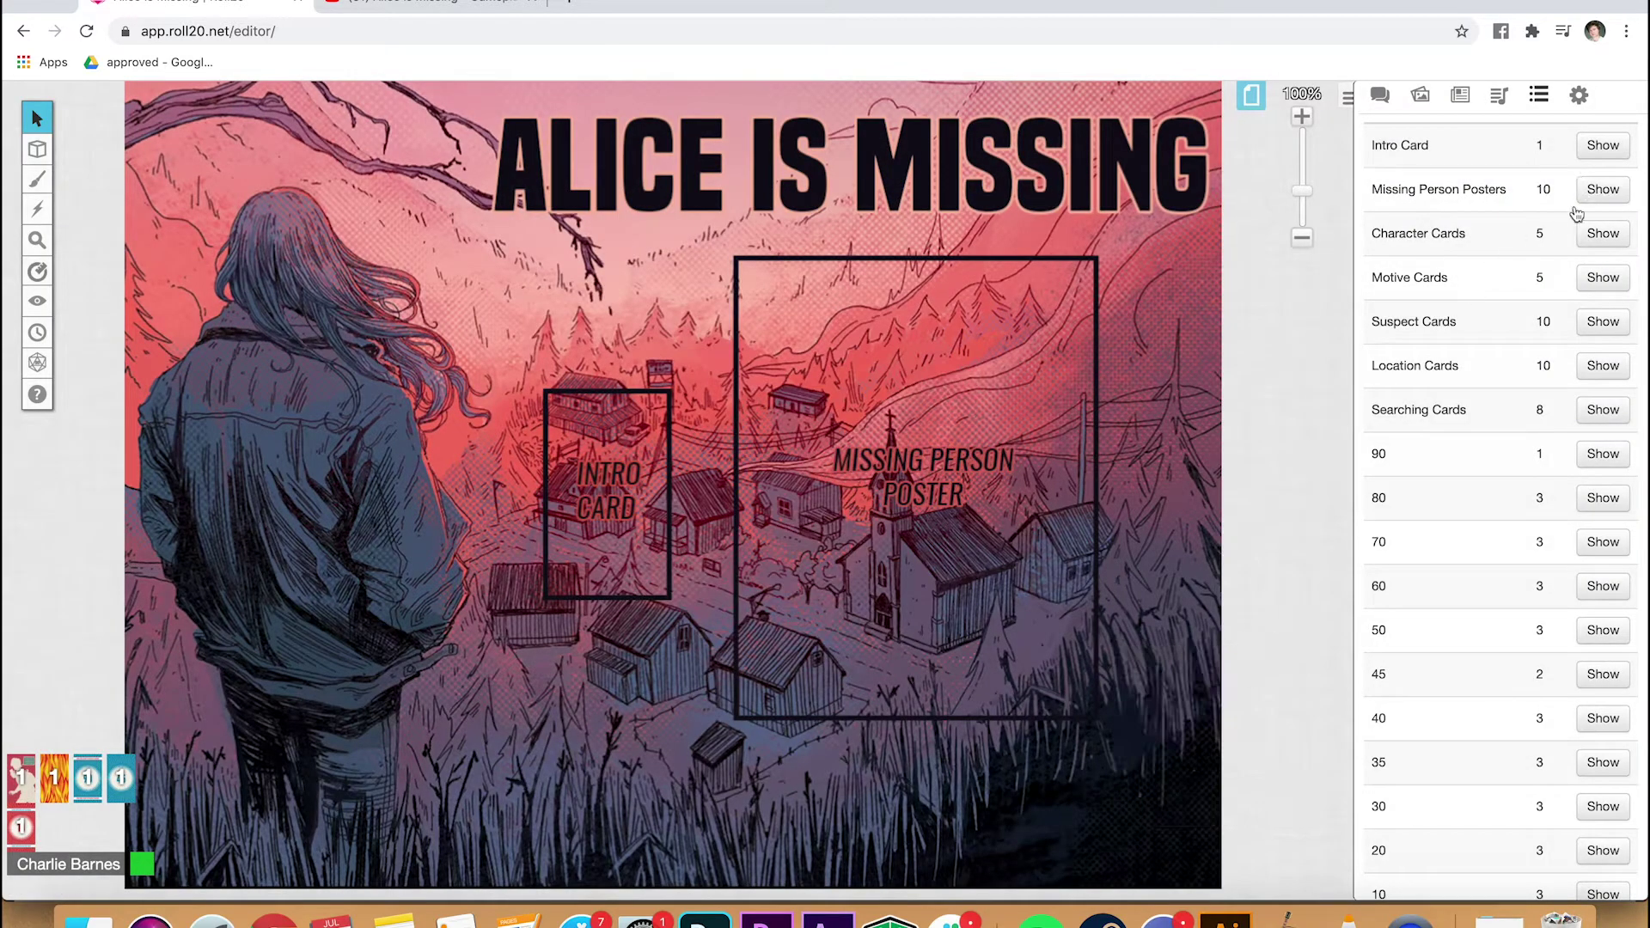
# Step: Show the Character Cards deck, recall all its cards with shuffling enabled, and hide the deck again
pyautogui.scroll(-4, 1453, 508)
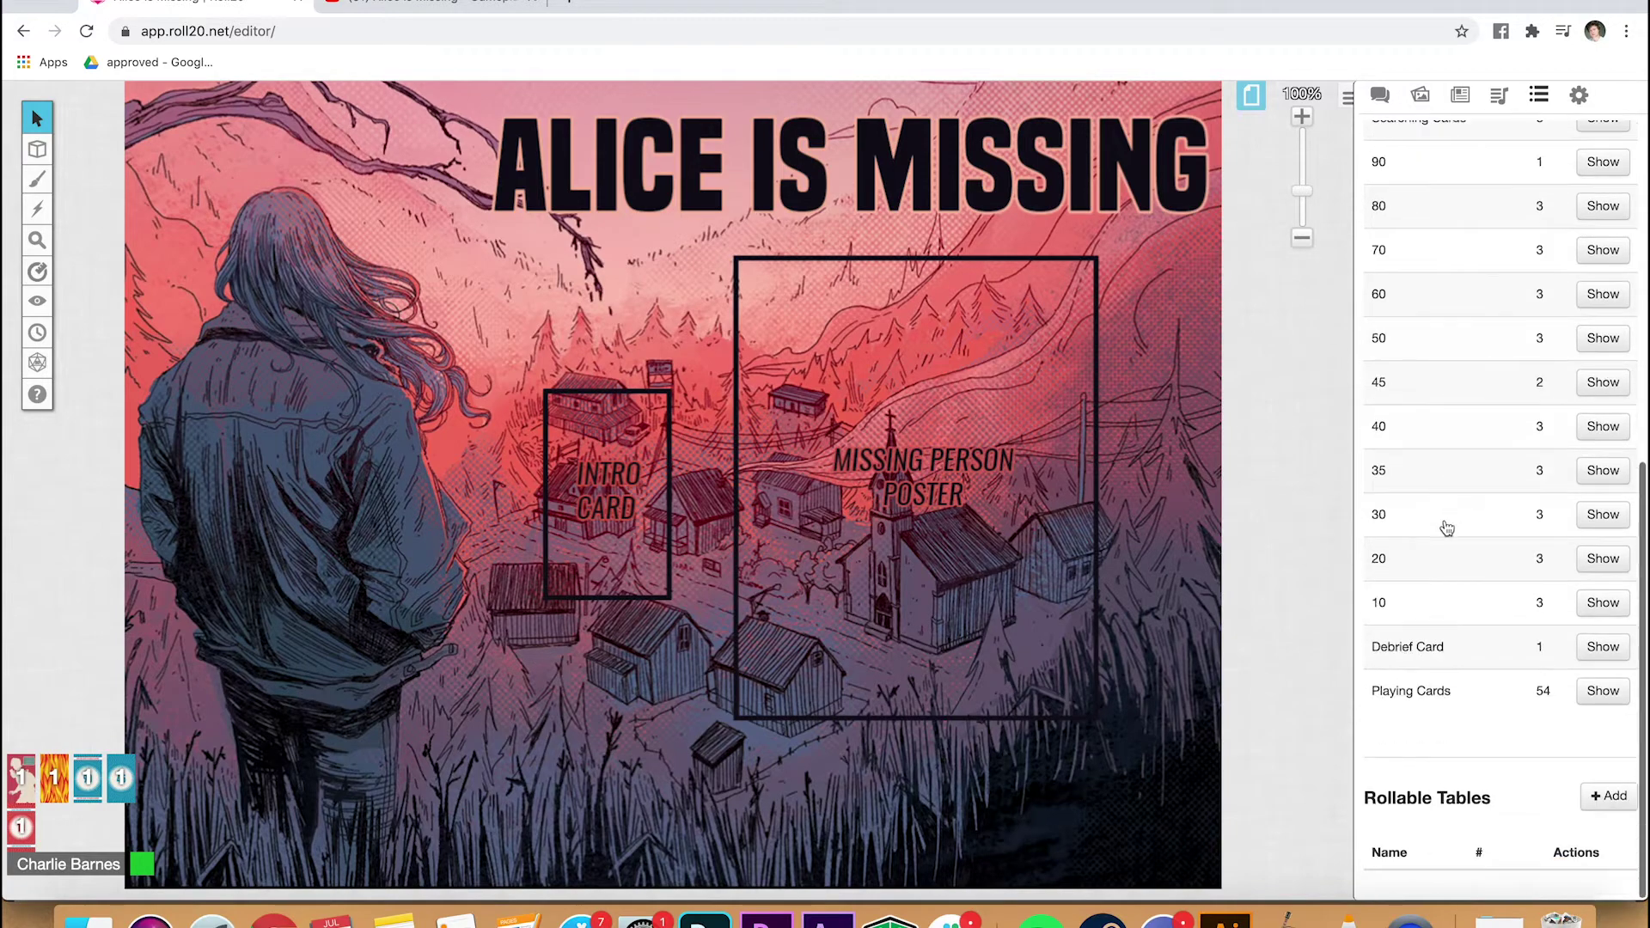
pyautogui.scroll(2, 1384, 494)
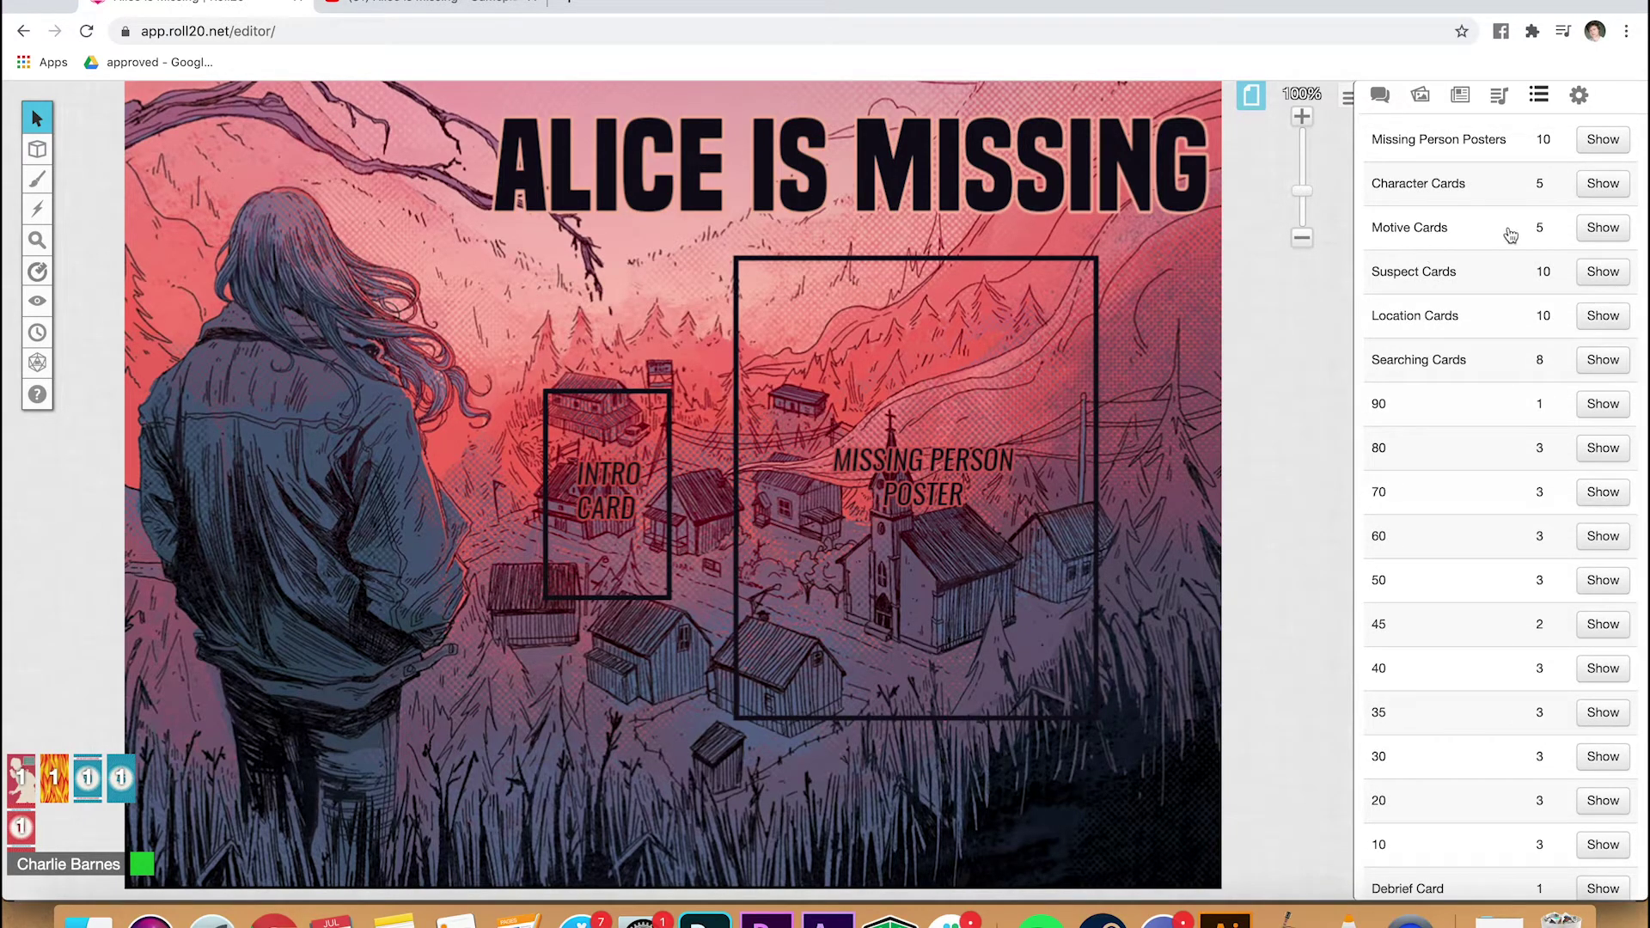
pyautogui.click(1604, 183)
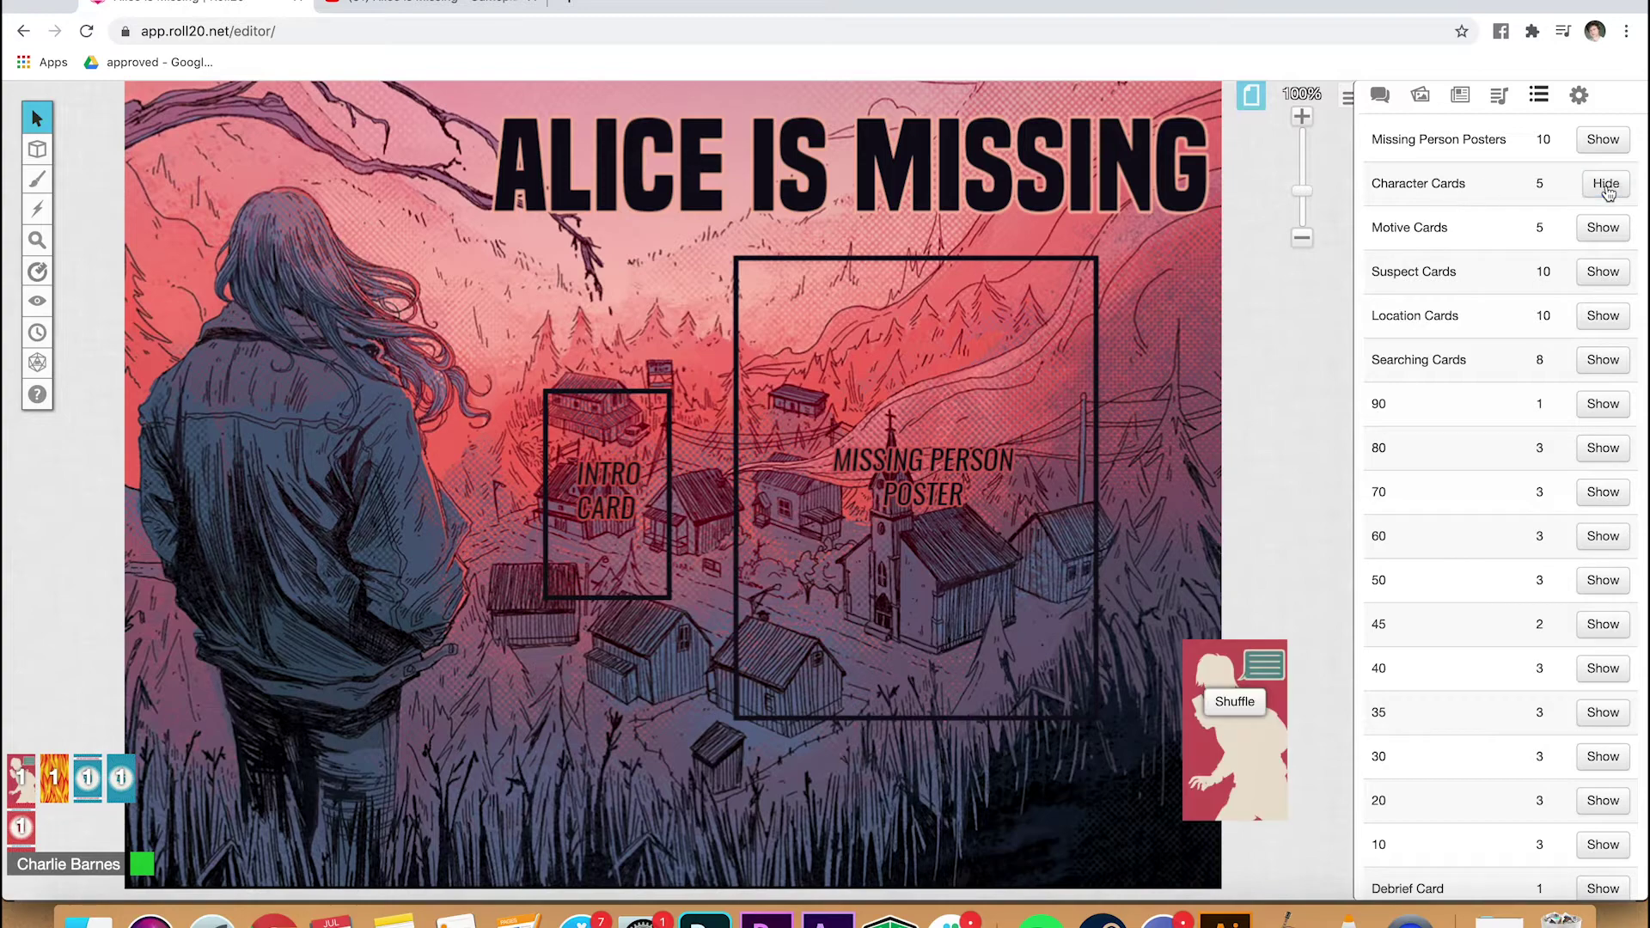
pyautogui.moveTo(1231, 728)
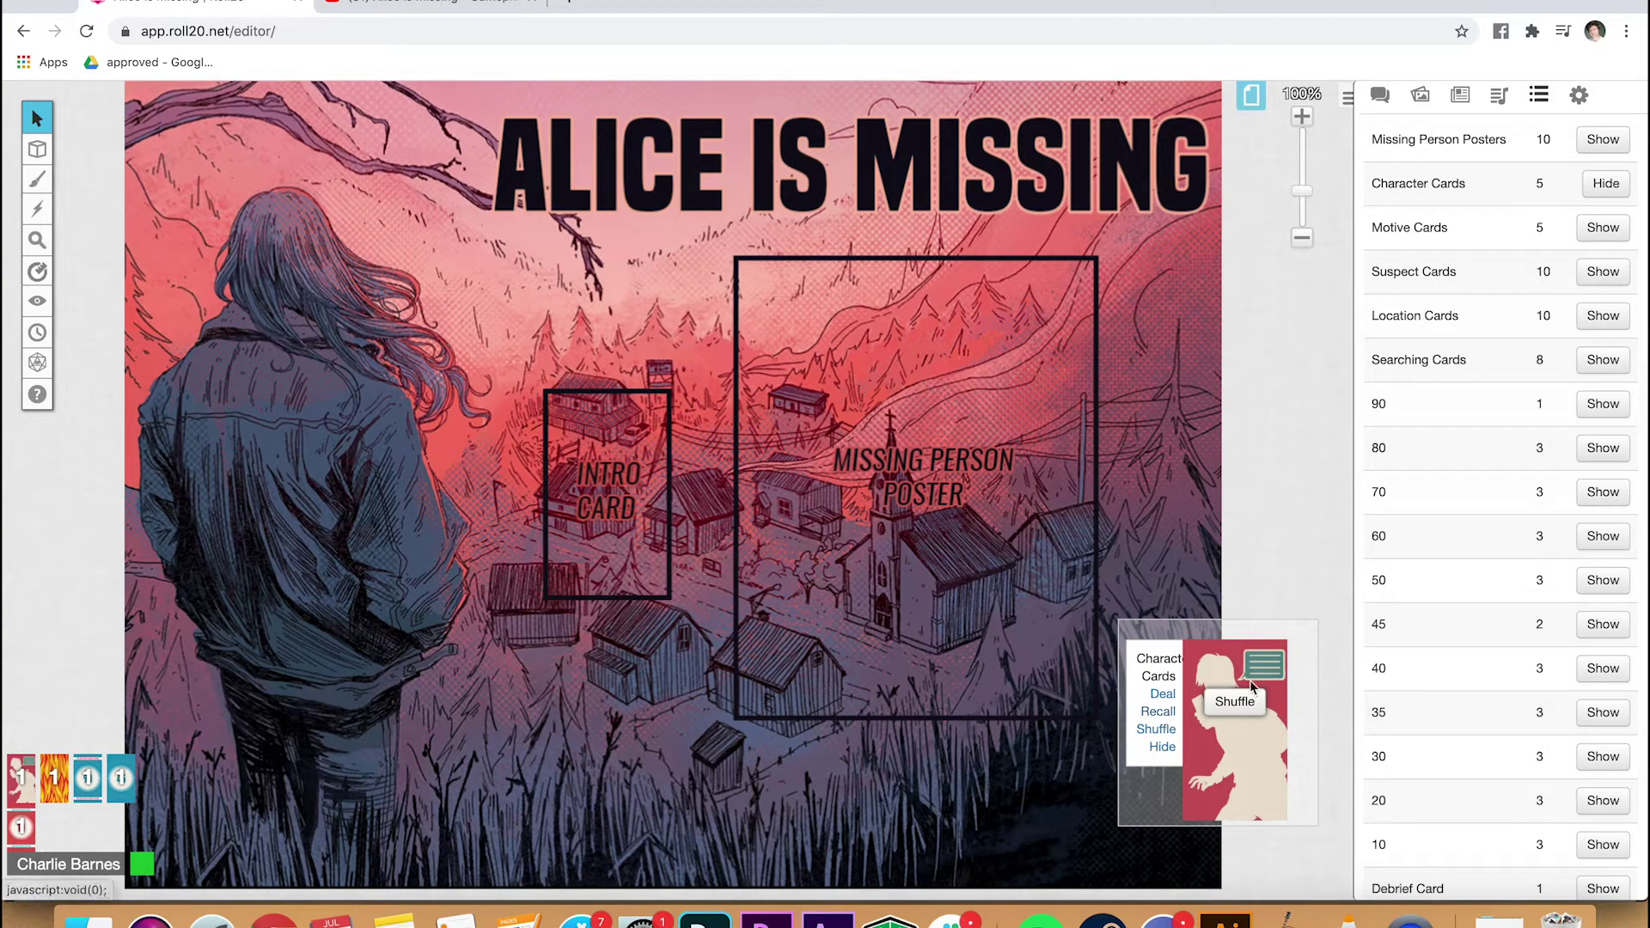
pyautogui.click(1157, 711)
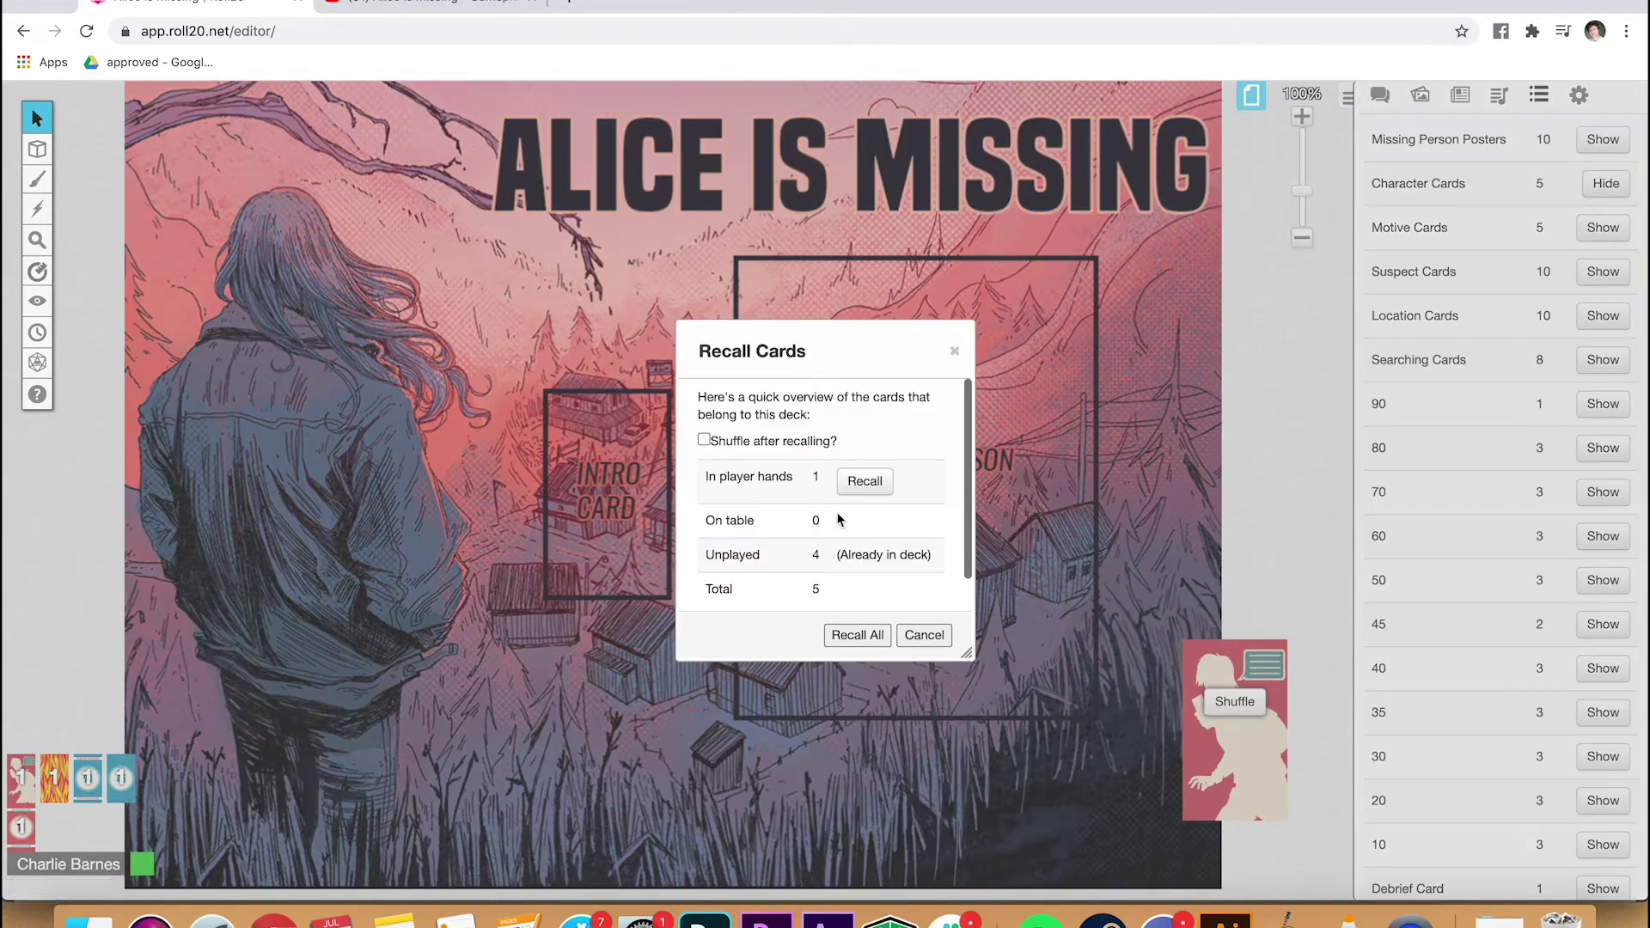
pyautogui.click(762, 444)
pyautogui.click(863, 637)
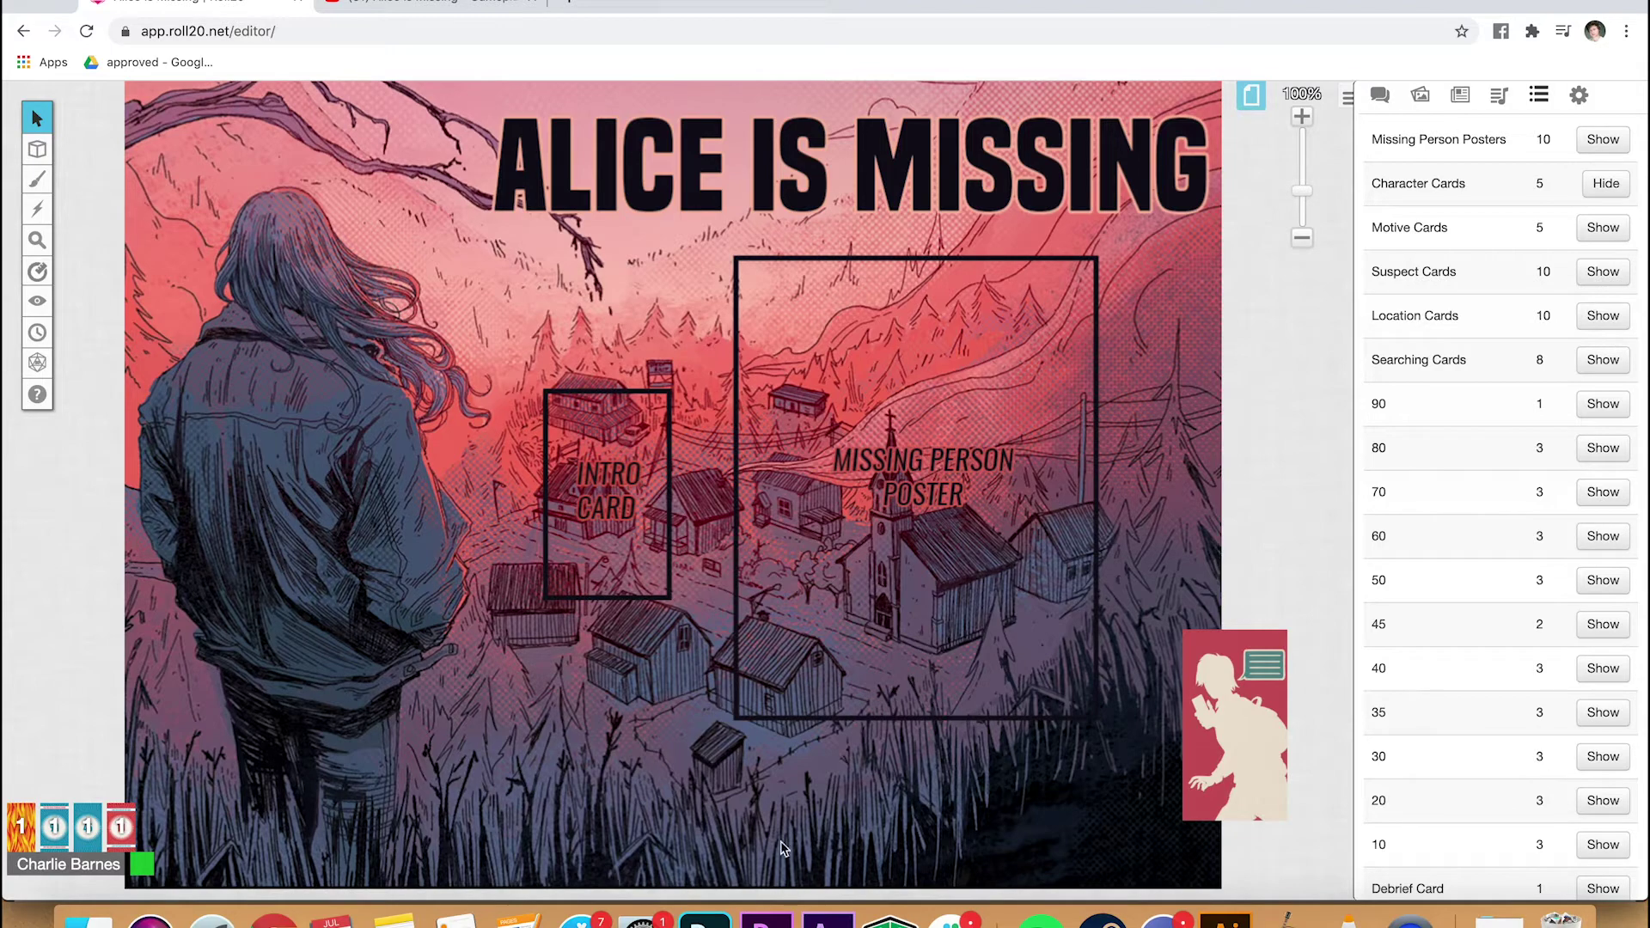
pyautogui.moveTo(1248, 718)
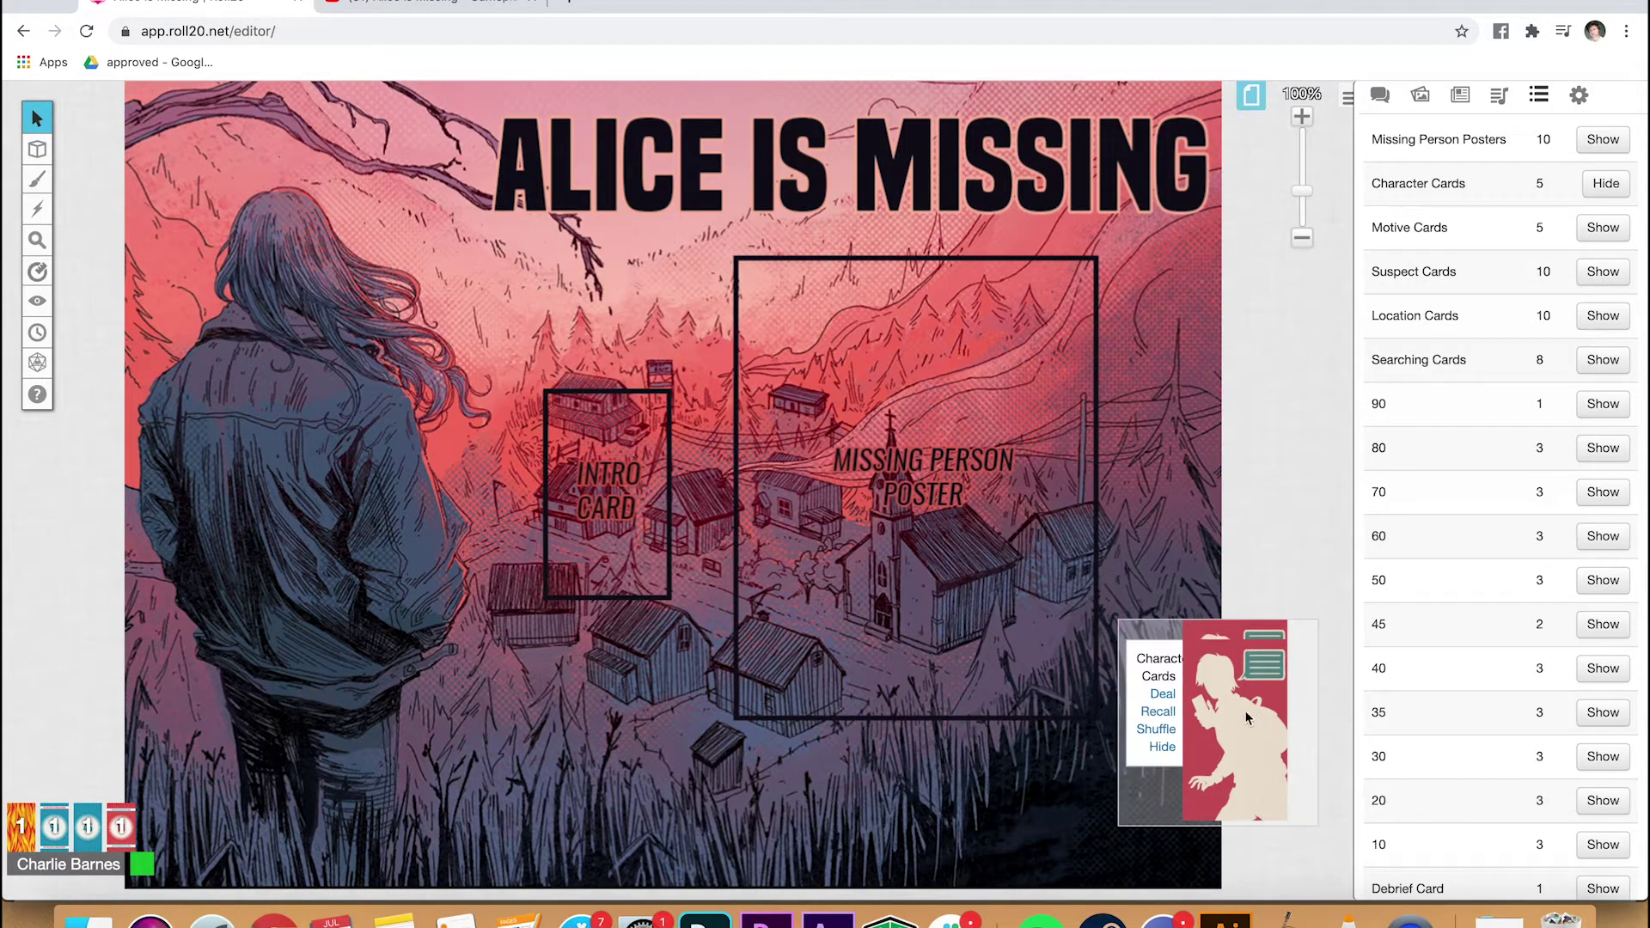
pyautogui.click(1162, 747)
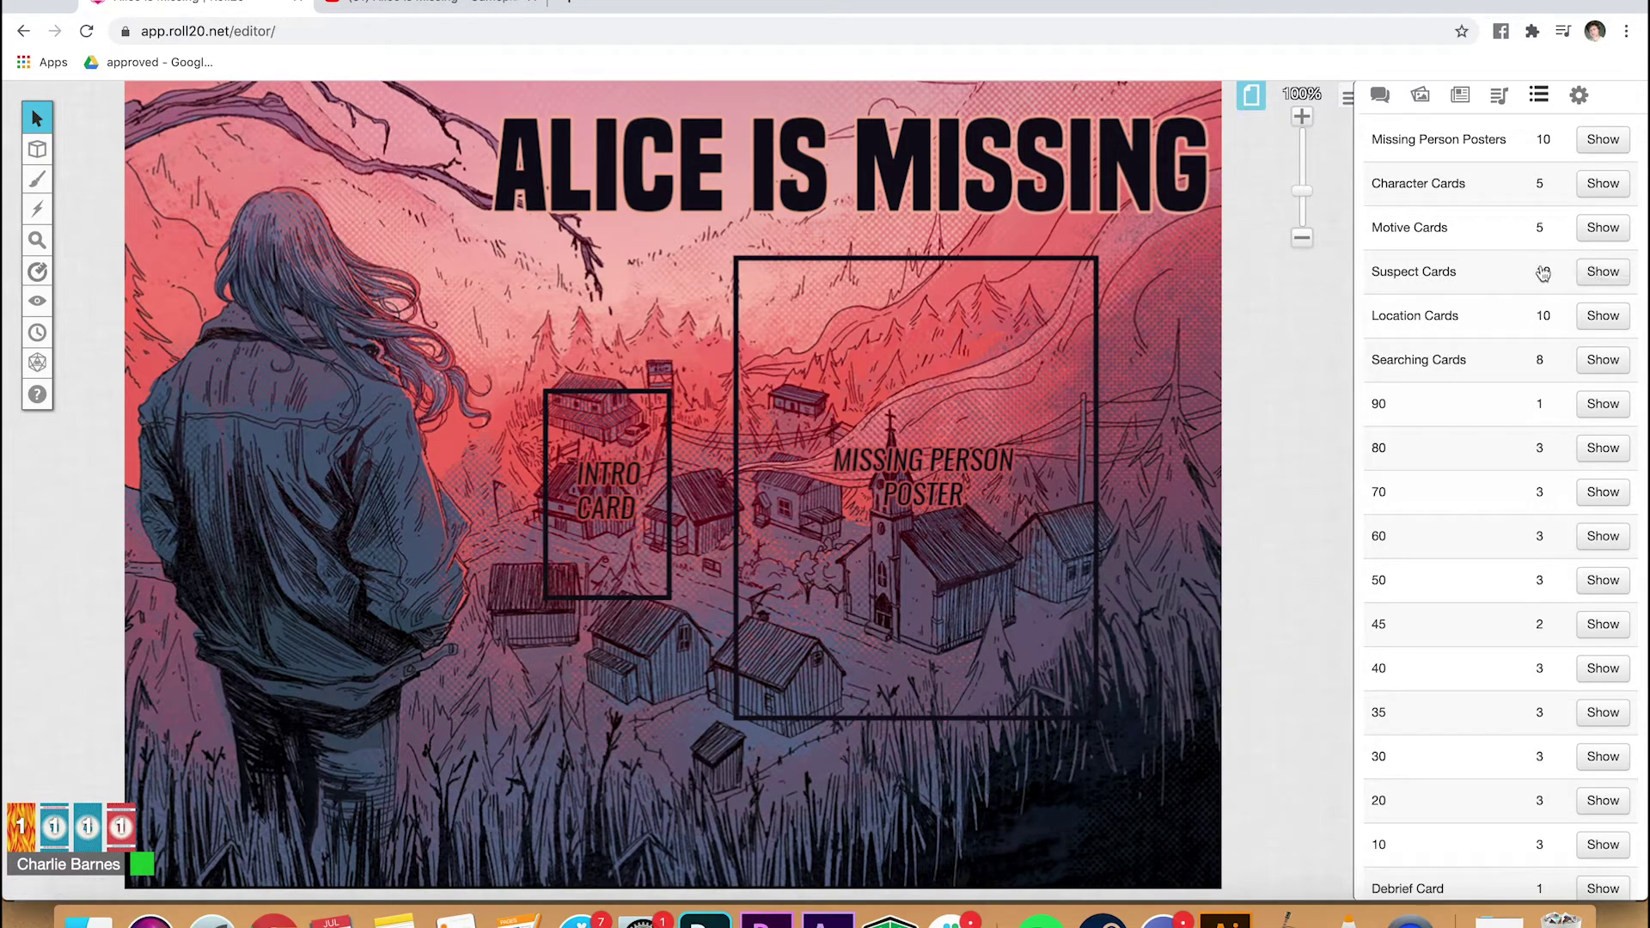
# Step: Show the Motive Cards deck and recall all its cards with shuffling after the recall
pyautogui.click(1603, 227)
pyautogui.moveTo(1215, 754)
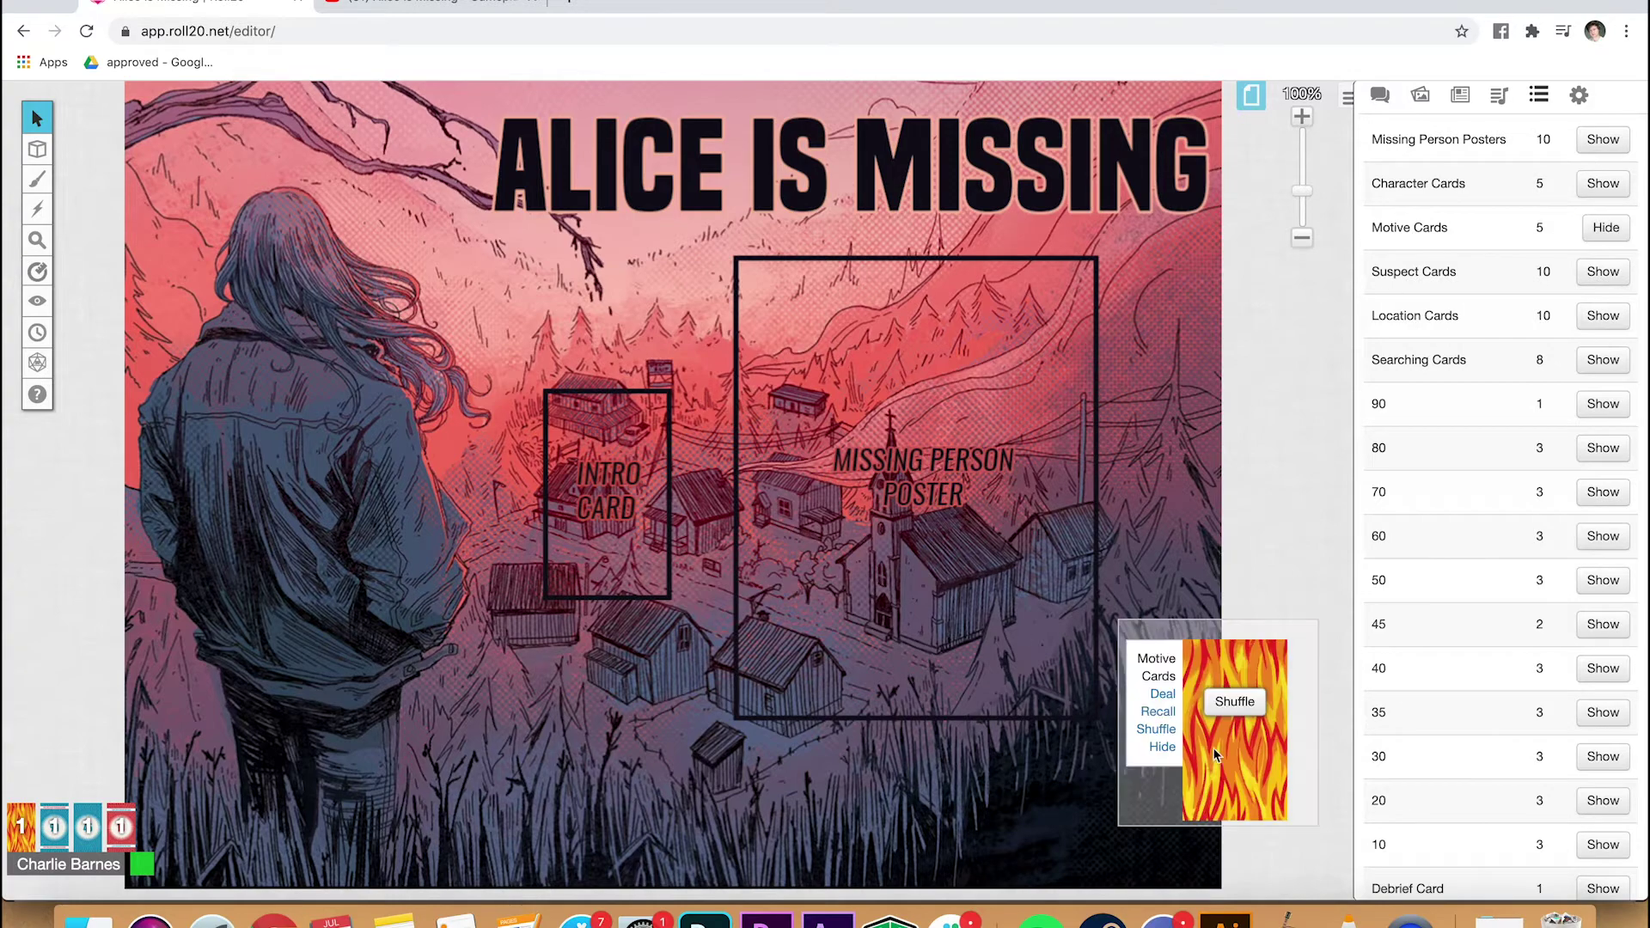
pyautogui.click(1157, 713)
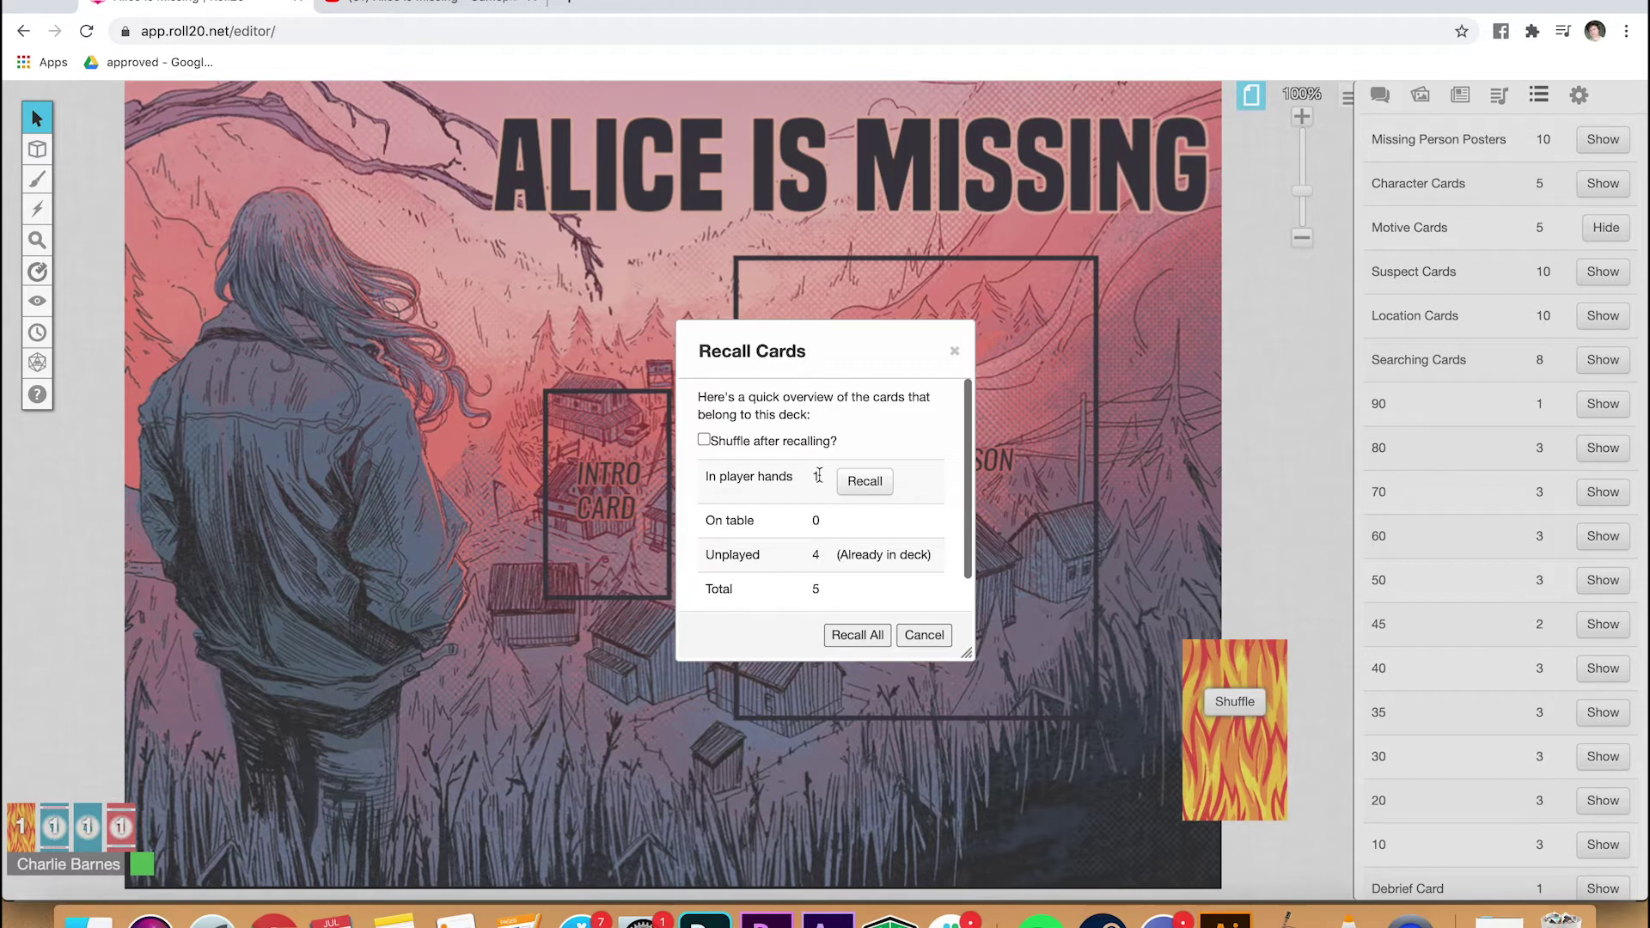
pyautogui.click(772, 441)
pyautogui.click(856, 635)
pyautogui.moveTo(1219, 627)
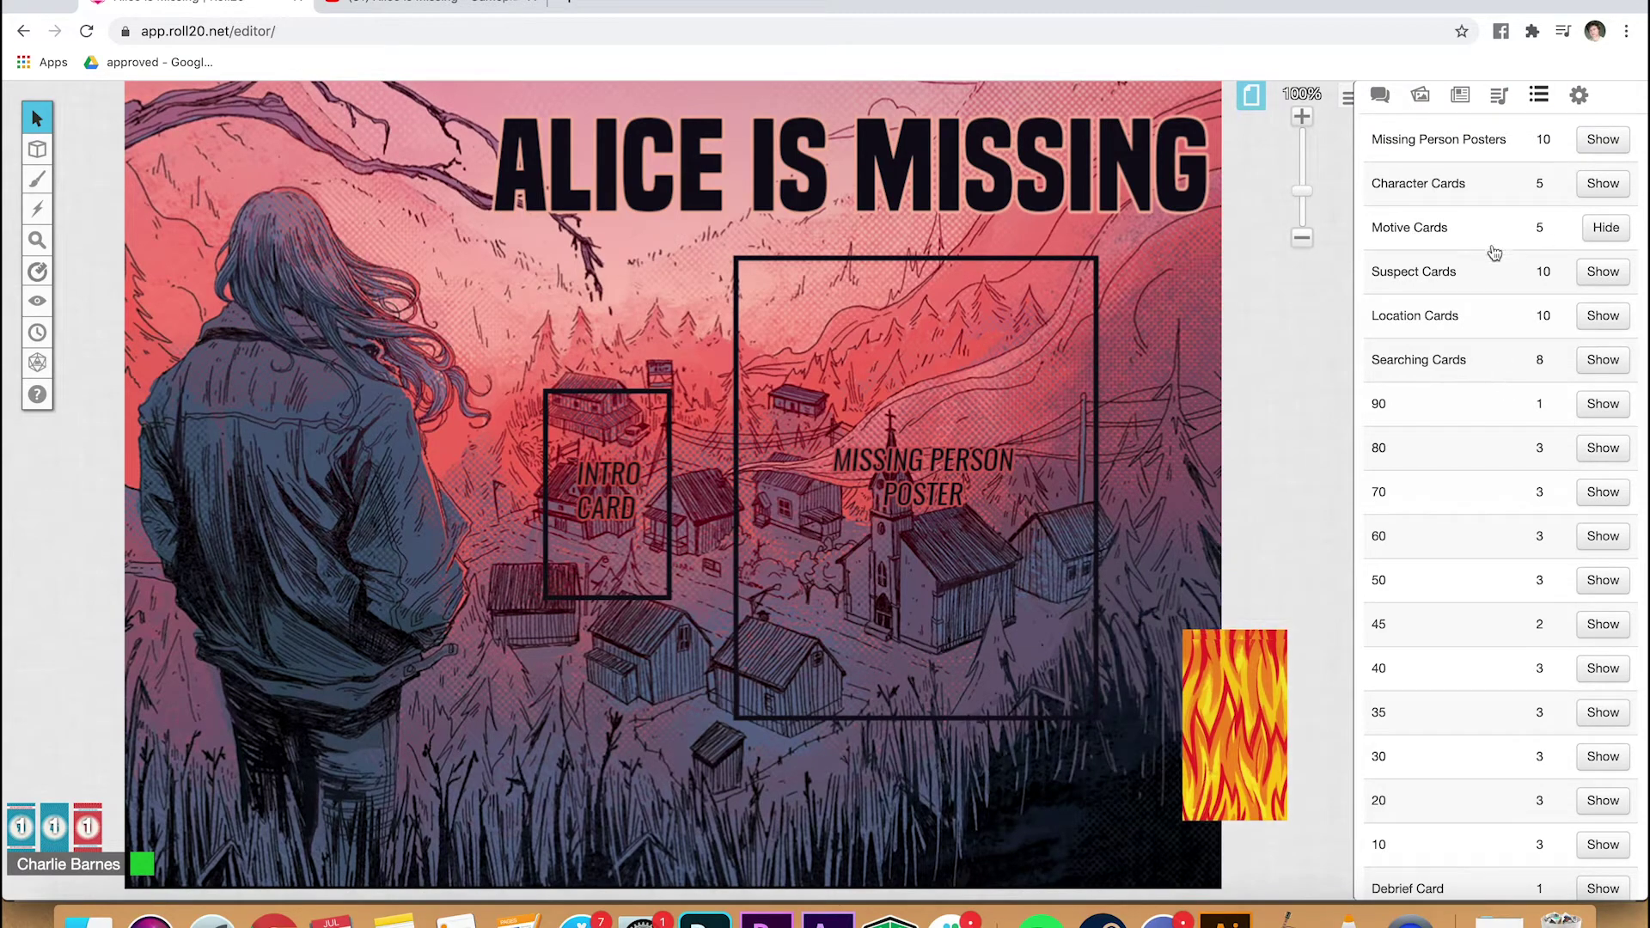
# Step: Show the 90 card deck, recall its dealt card, and hide both it and the Motive Cards deck
pyautogui.scroll(-3, 1471, 409)
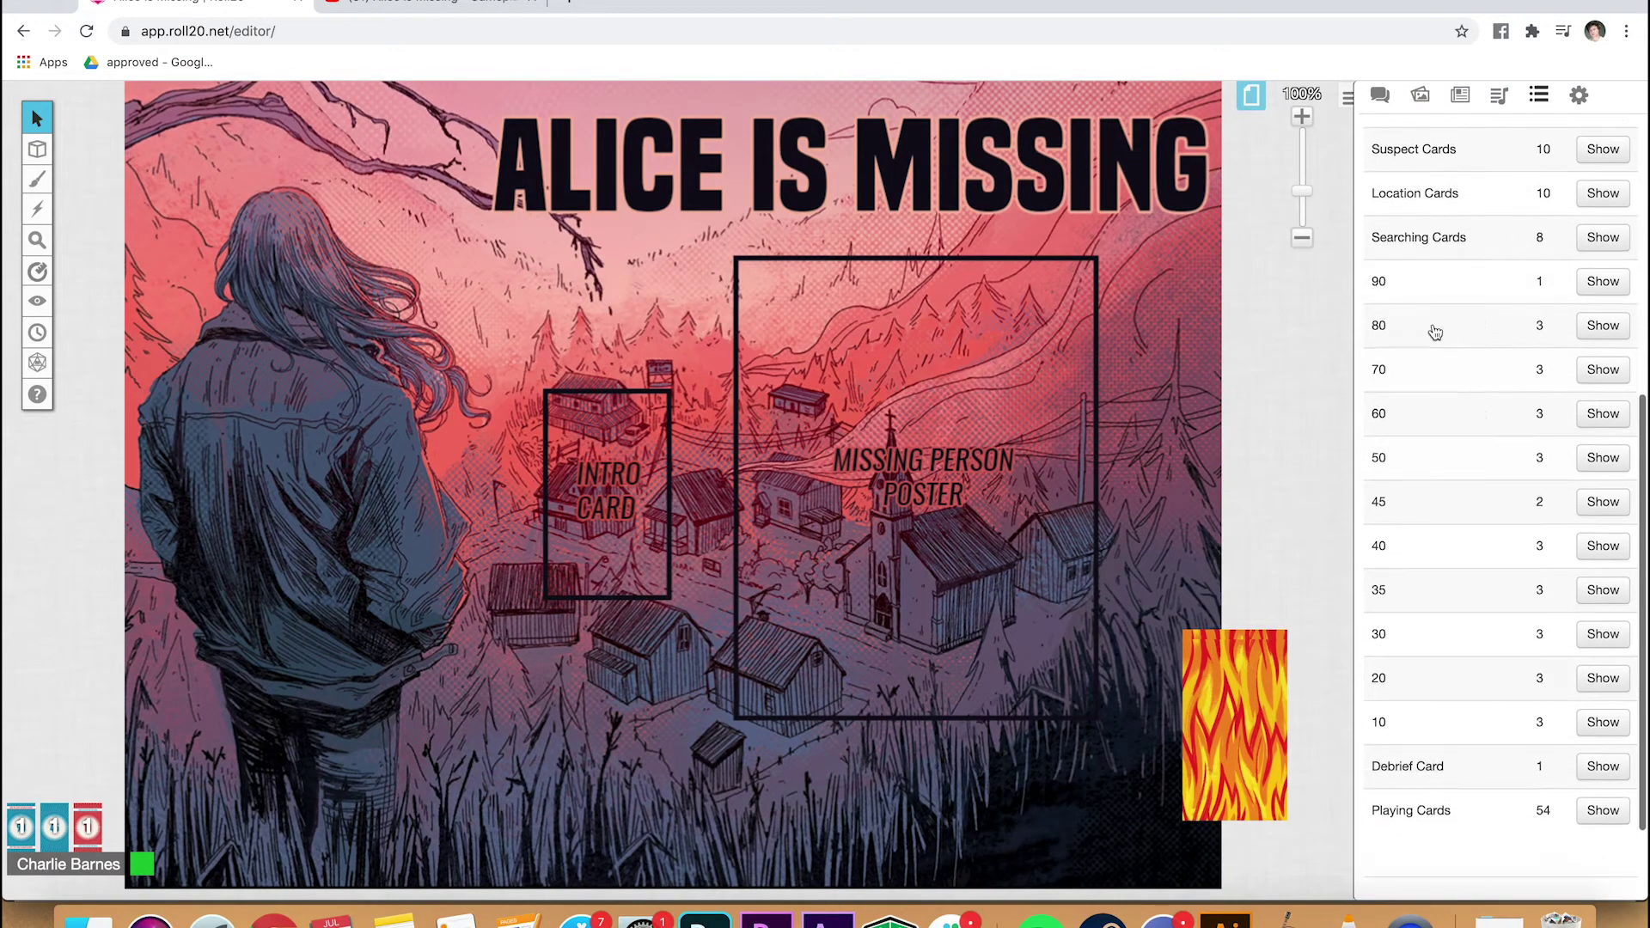
pyautogui.click(1602, 281)
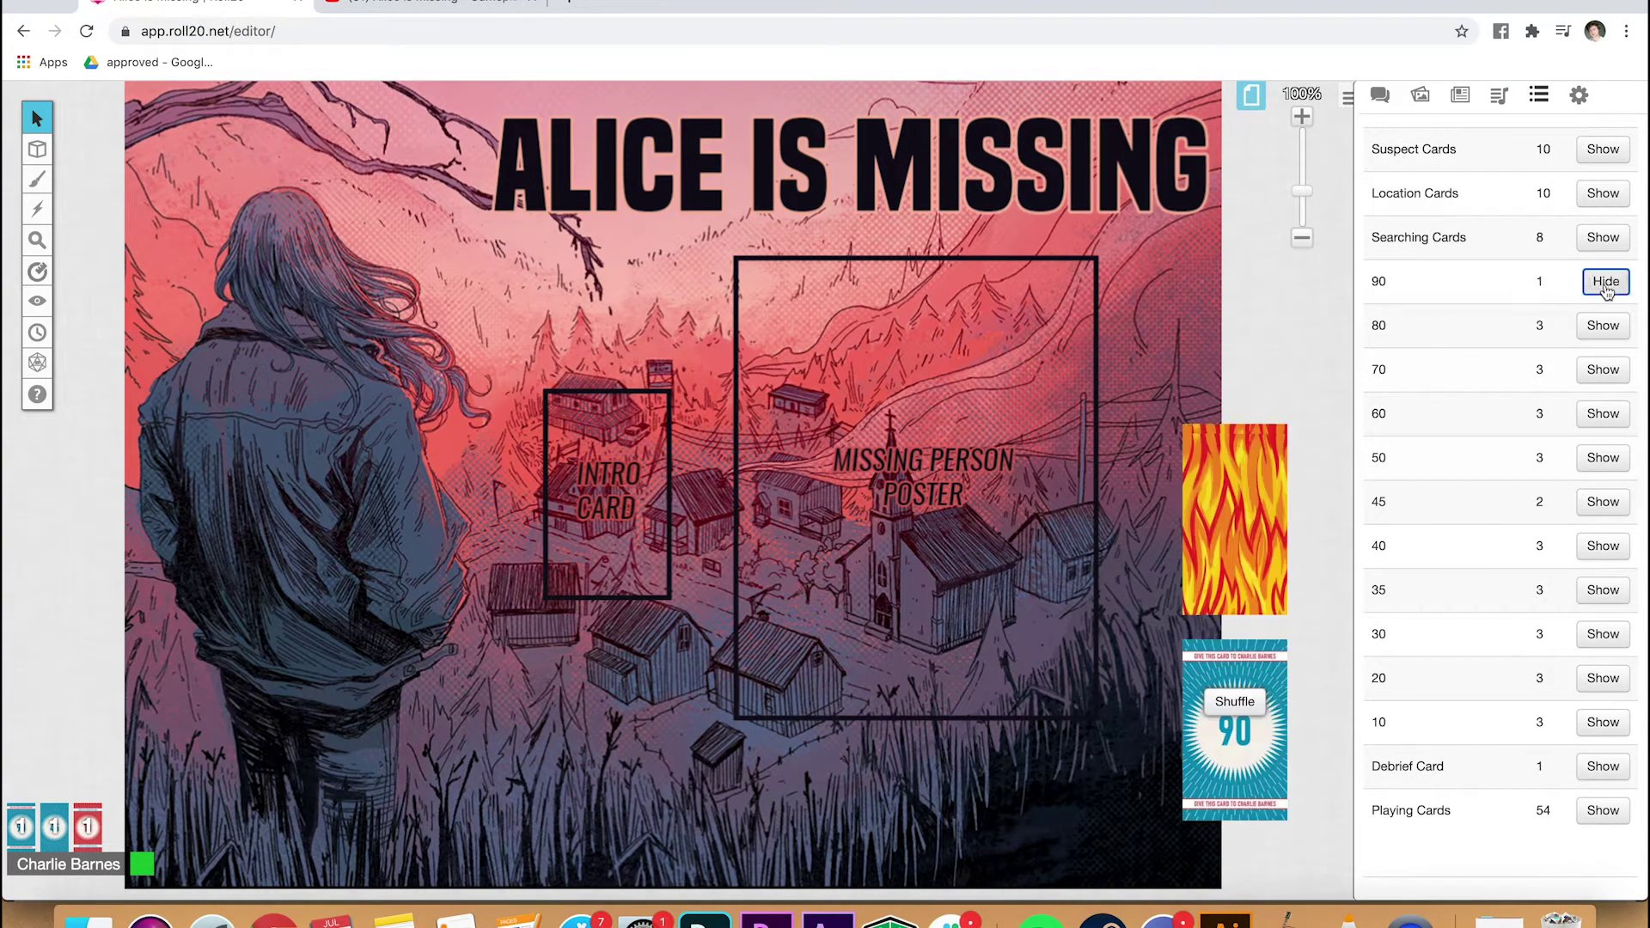
pyautogui.moveTo(1247, 706)
pyautogui.click(1164, 535)
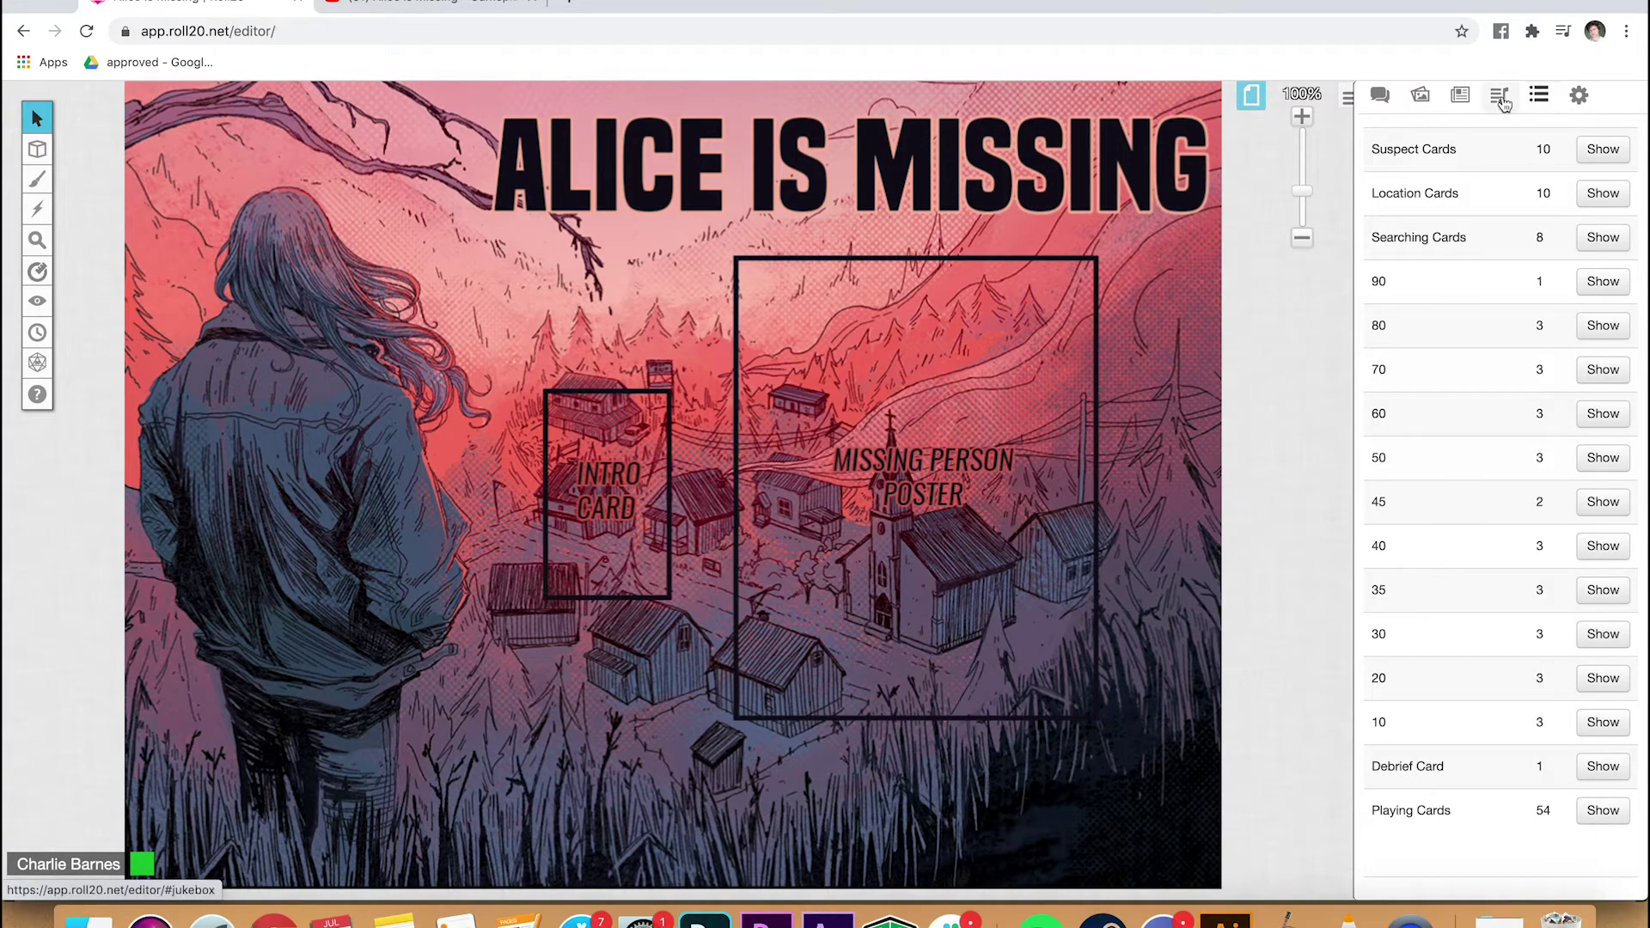
# Step: Open the first character's sheet from the journal, clear the relationship note under The Best Friend, and close the sheet
pyautogui.click(1459, 96)
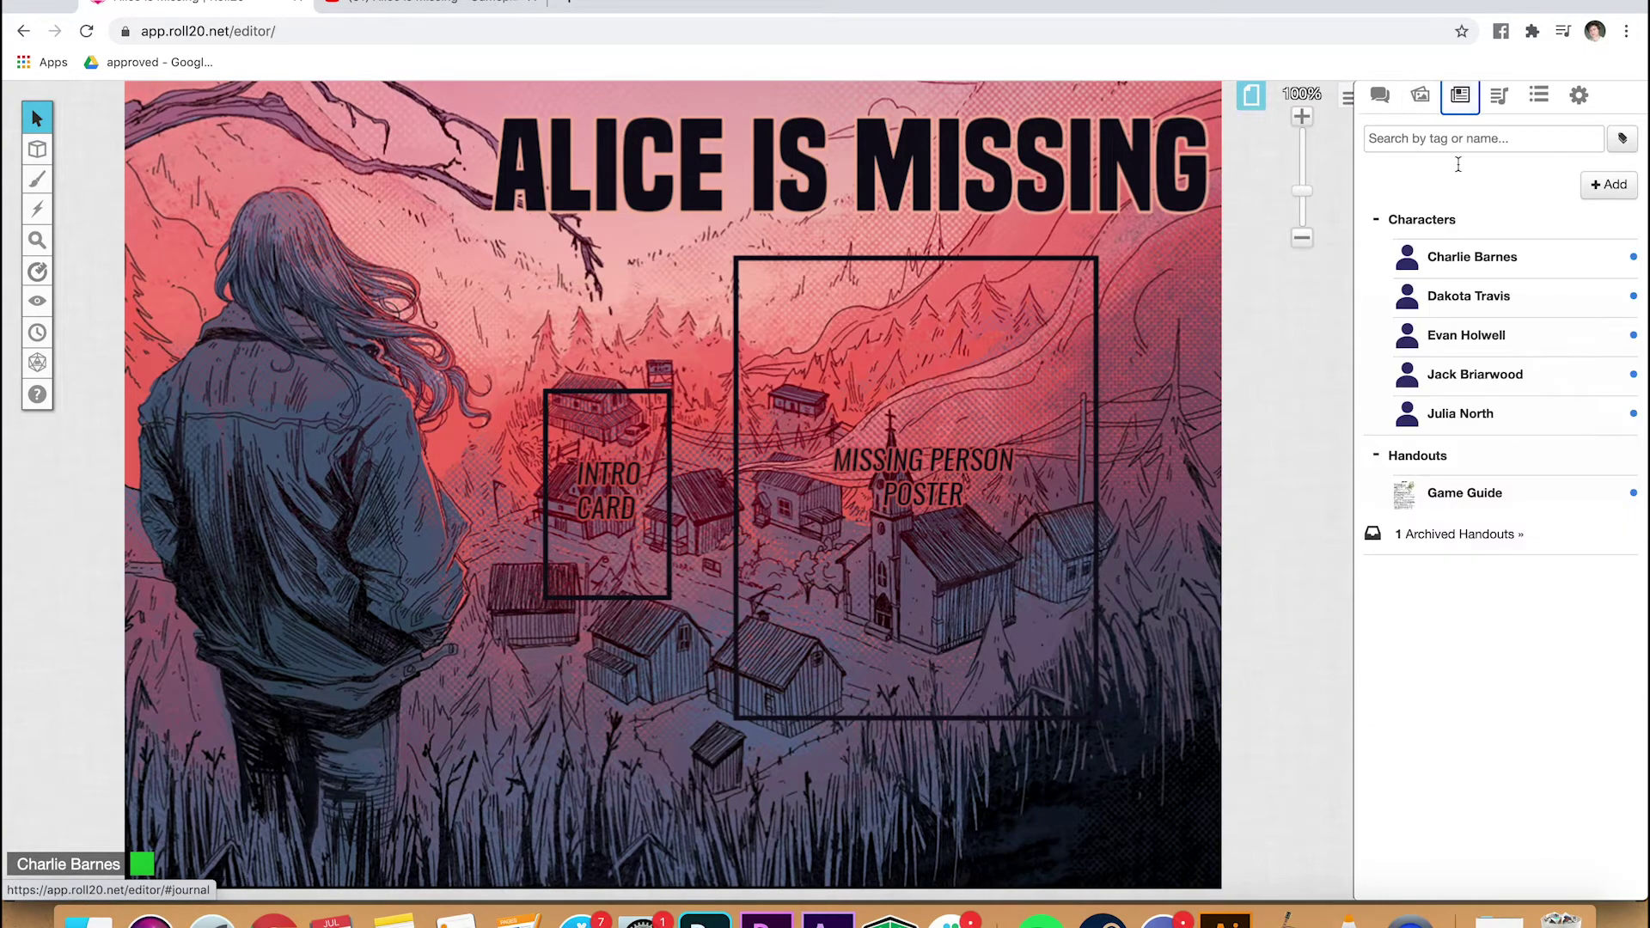
pyautogui.click(1468, 258)
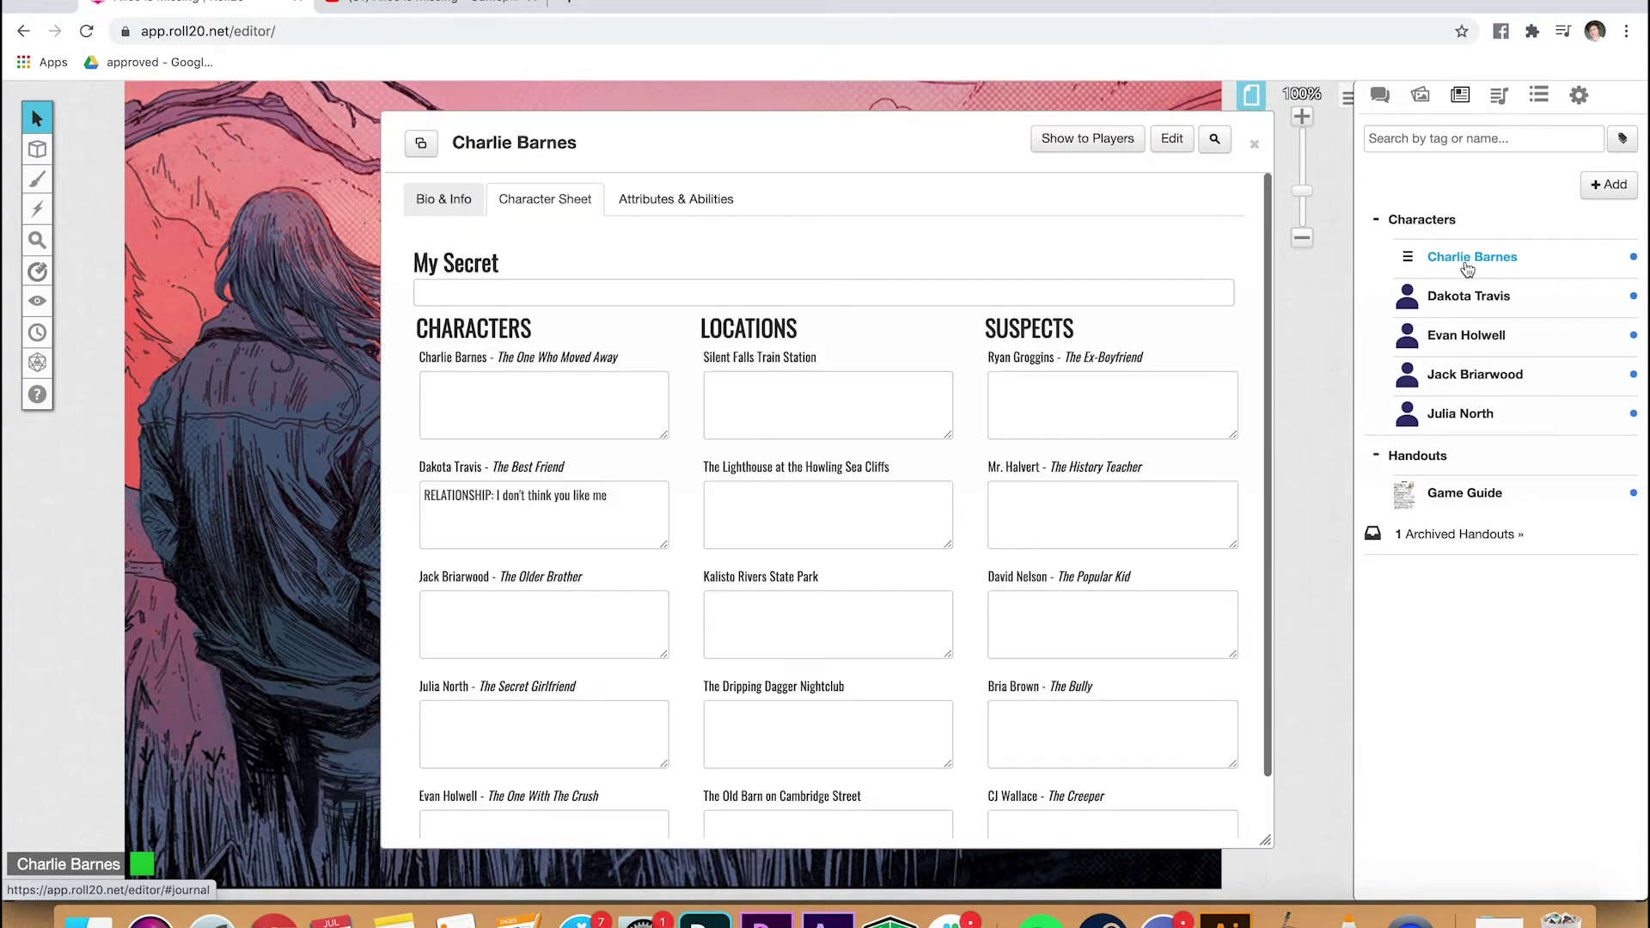
pyautogui.click(542, 504)
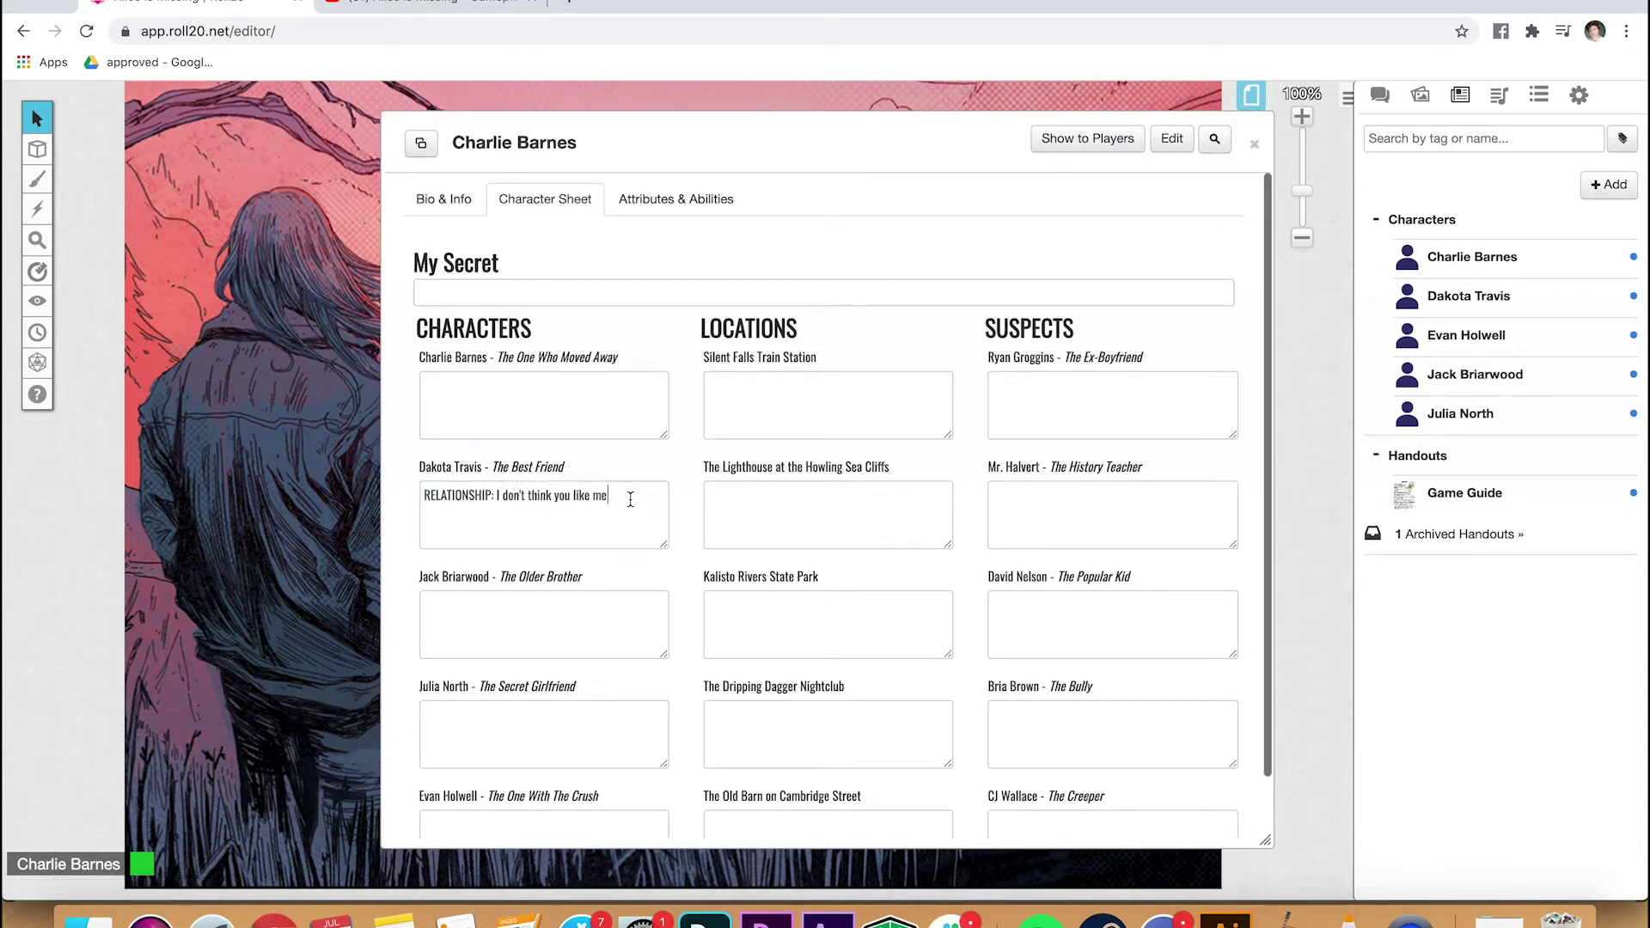
pyautogui.moveTo(634, 497); pyautogui.dragTo(359, 499)
pyautogui.click(525, 491)
pyautogui.click(602, 503)
pyautogui.scroll(-1, 1046, 643)
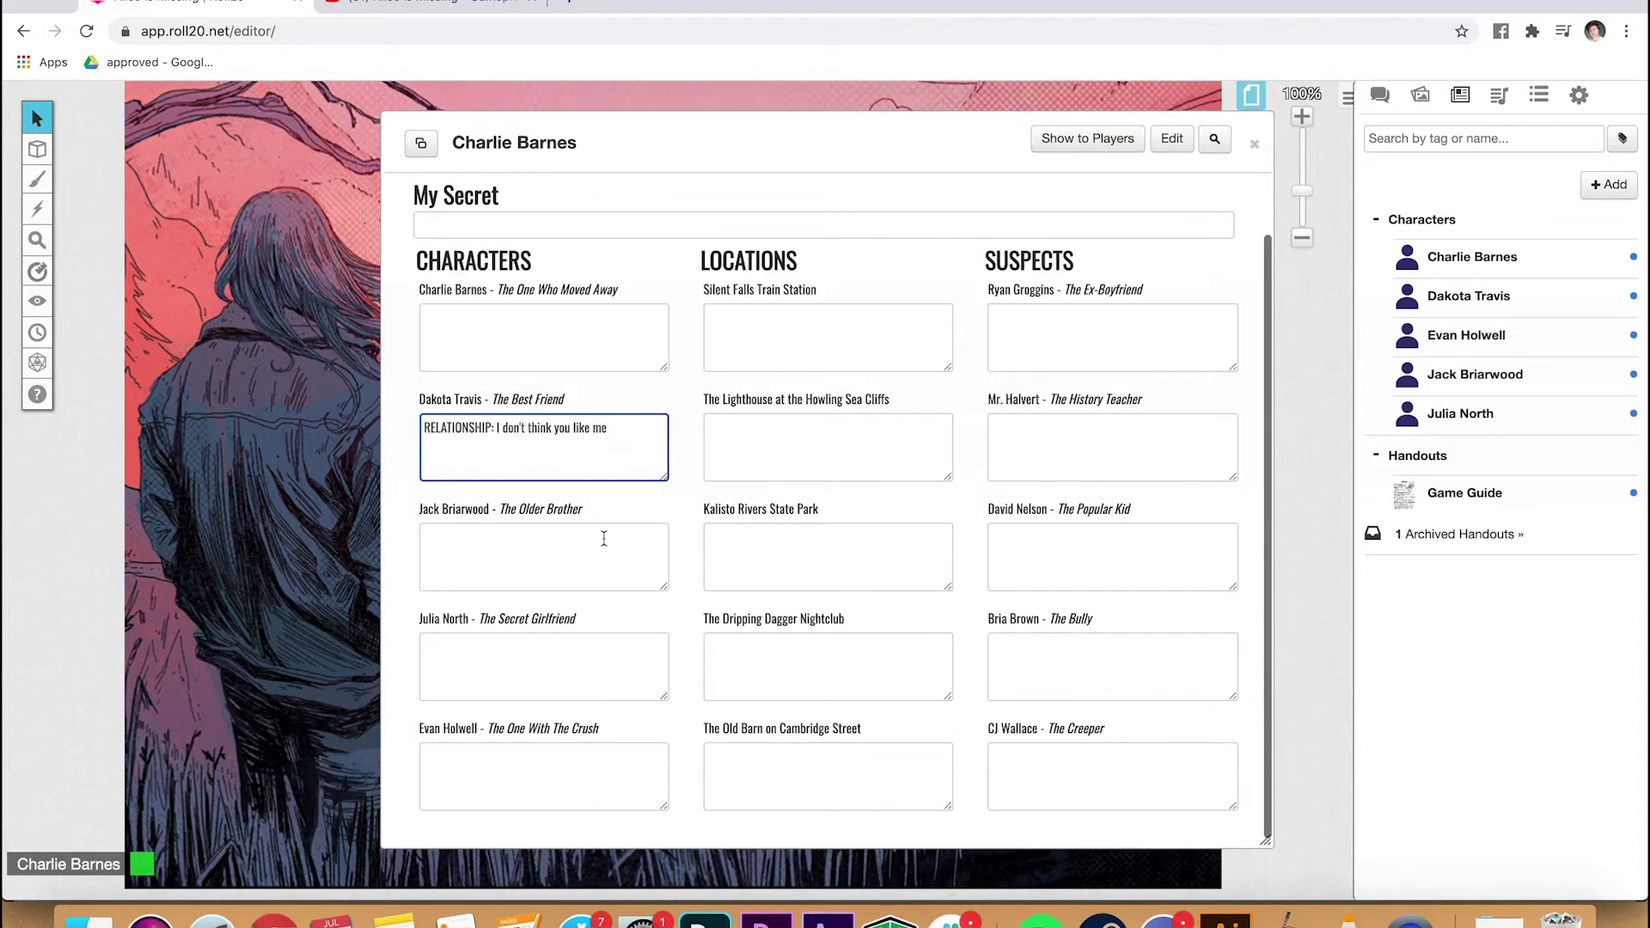
pyautogui.doubleClick(612, 429)
pyautogui.tripleClick(613, 428)
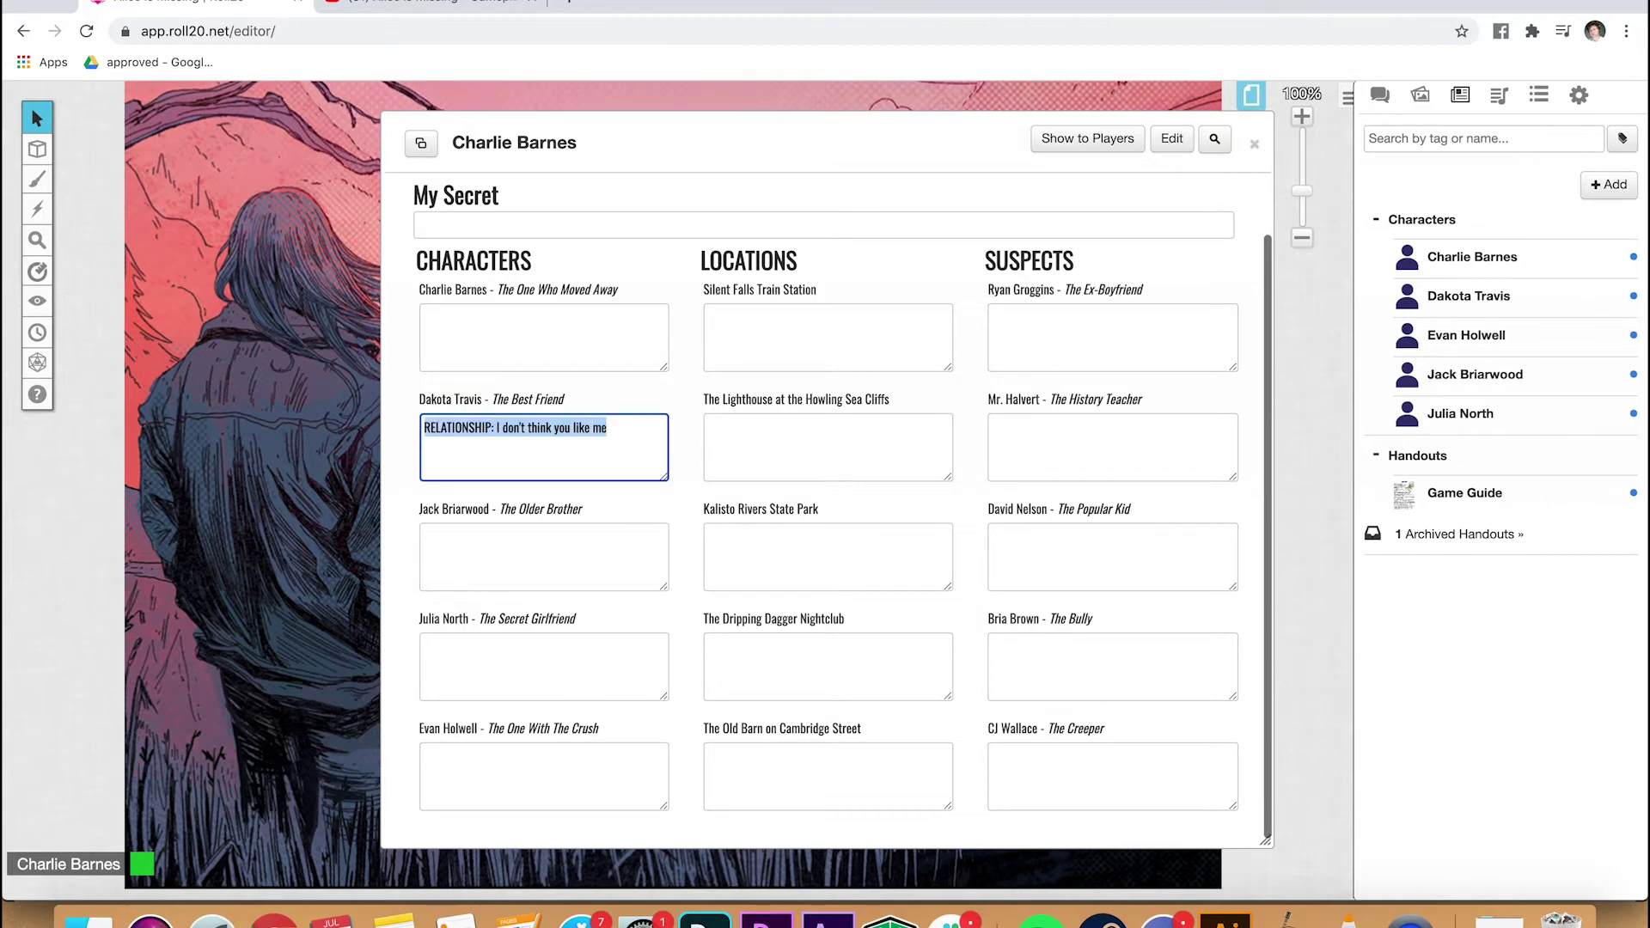
pyautogui.press('BackSpace')
pyautogui.click(512, 351)
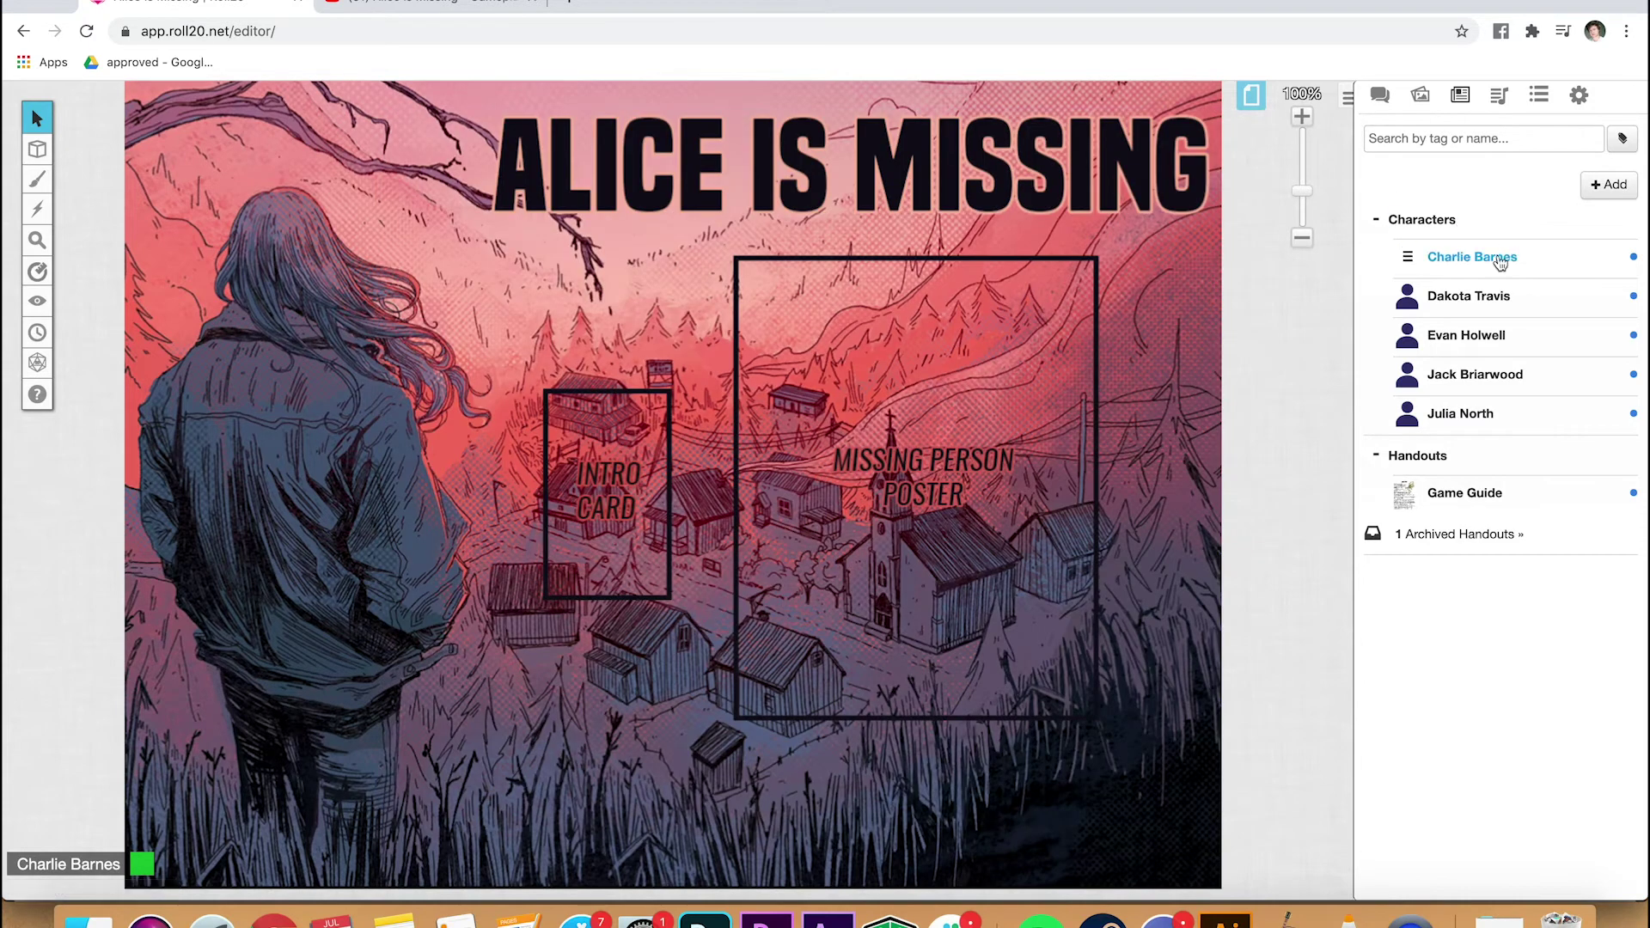
# Step: Check the second, third and fourth characters' sheets in the journal for leftover notes from the previous session
pyautogui.click(1465, 296)
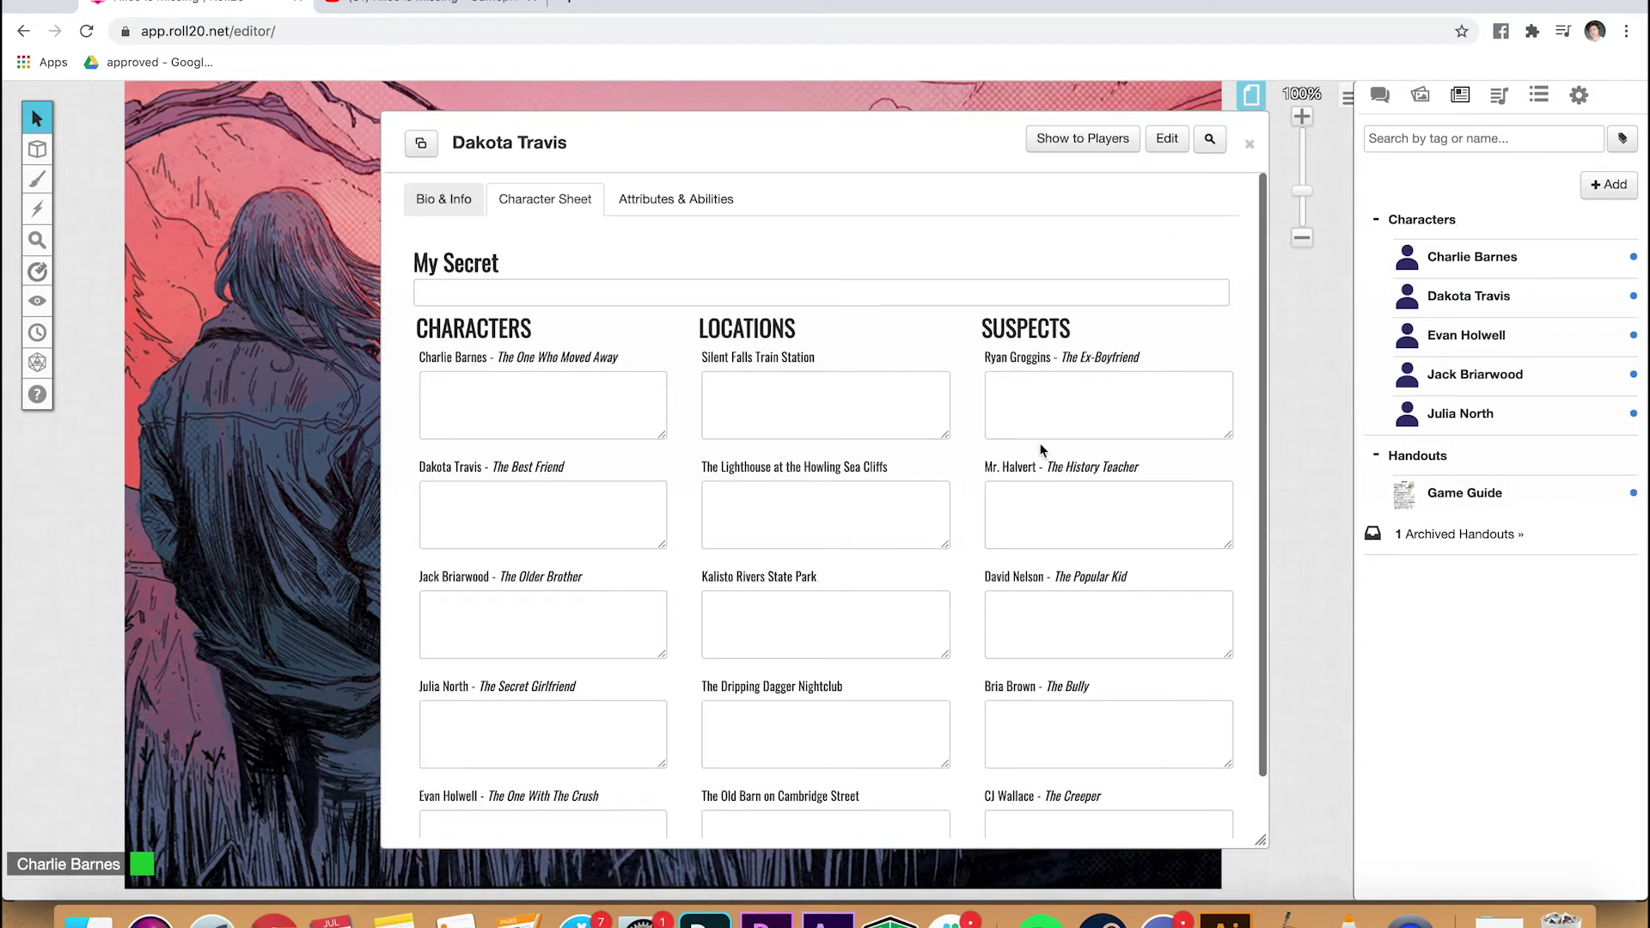
pyautogui.scroll(-2, 1040, 450)
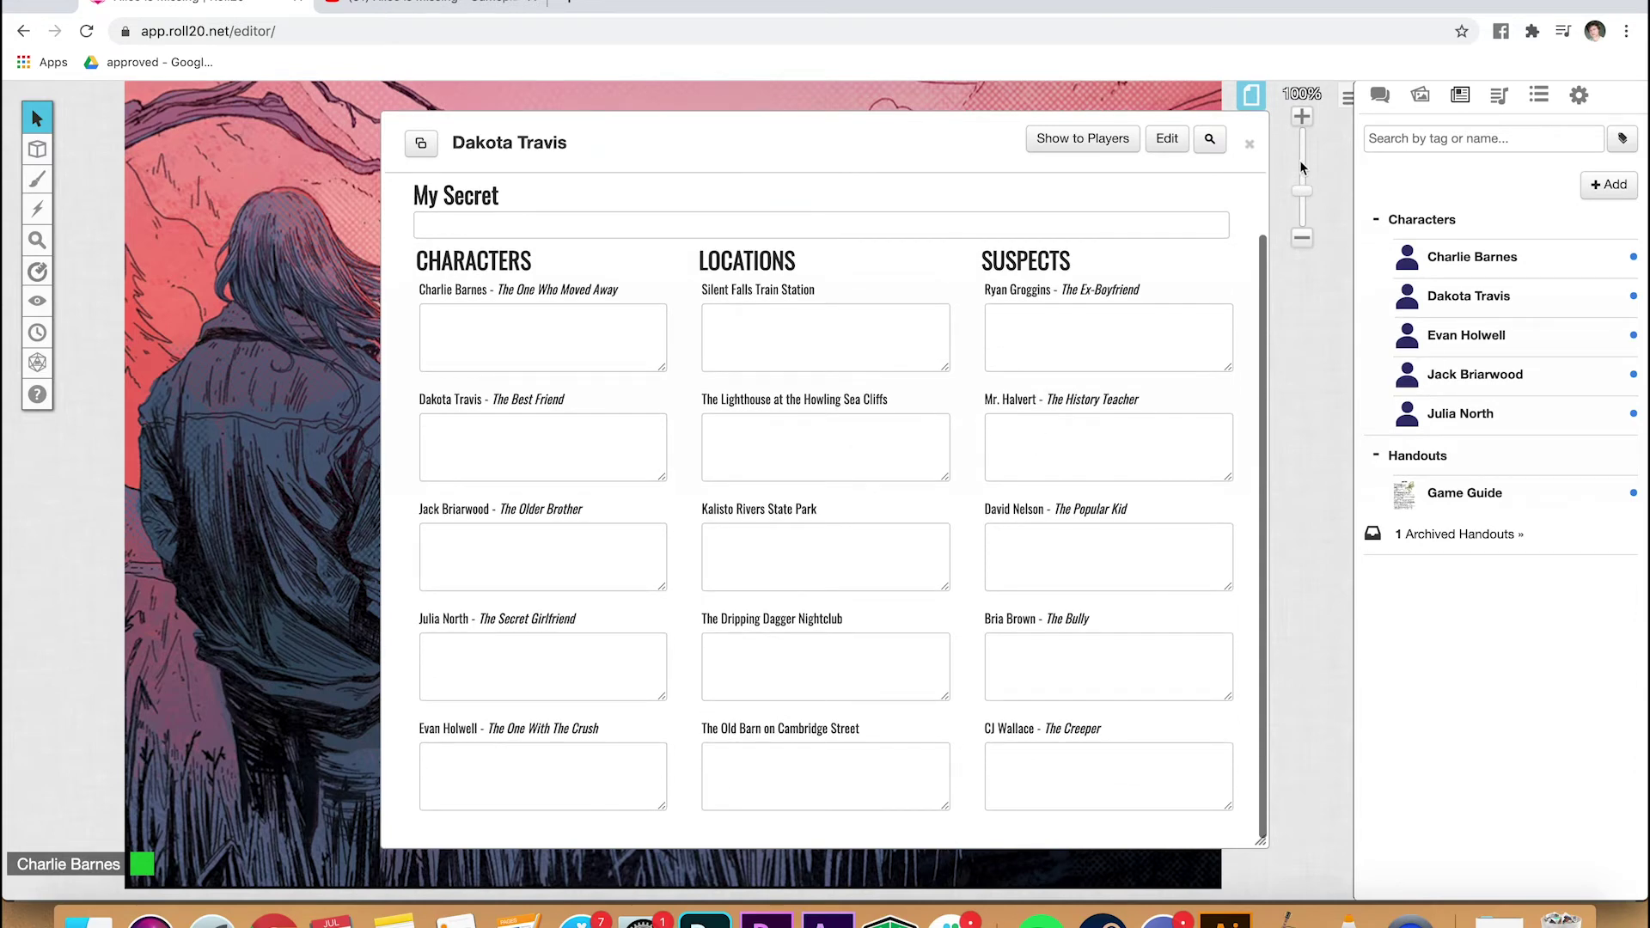
pyautogui.scroll(2, 1238, 174)
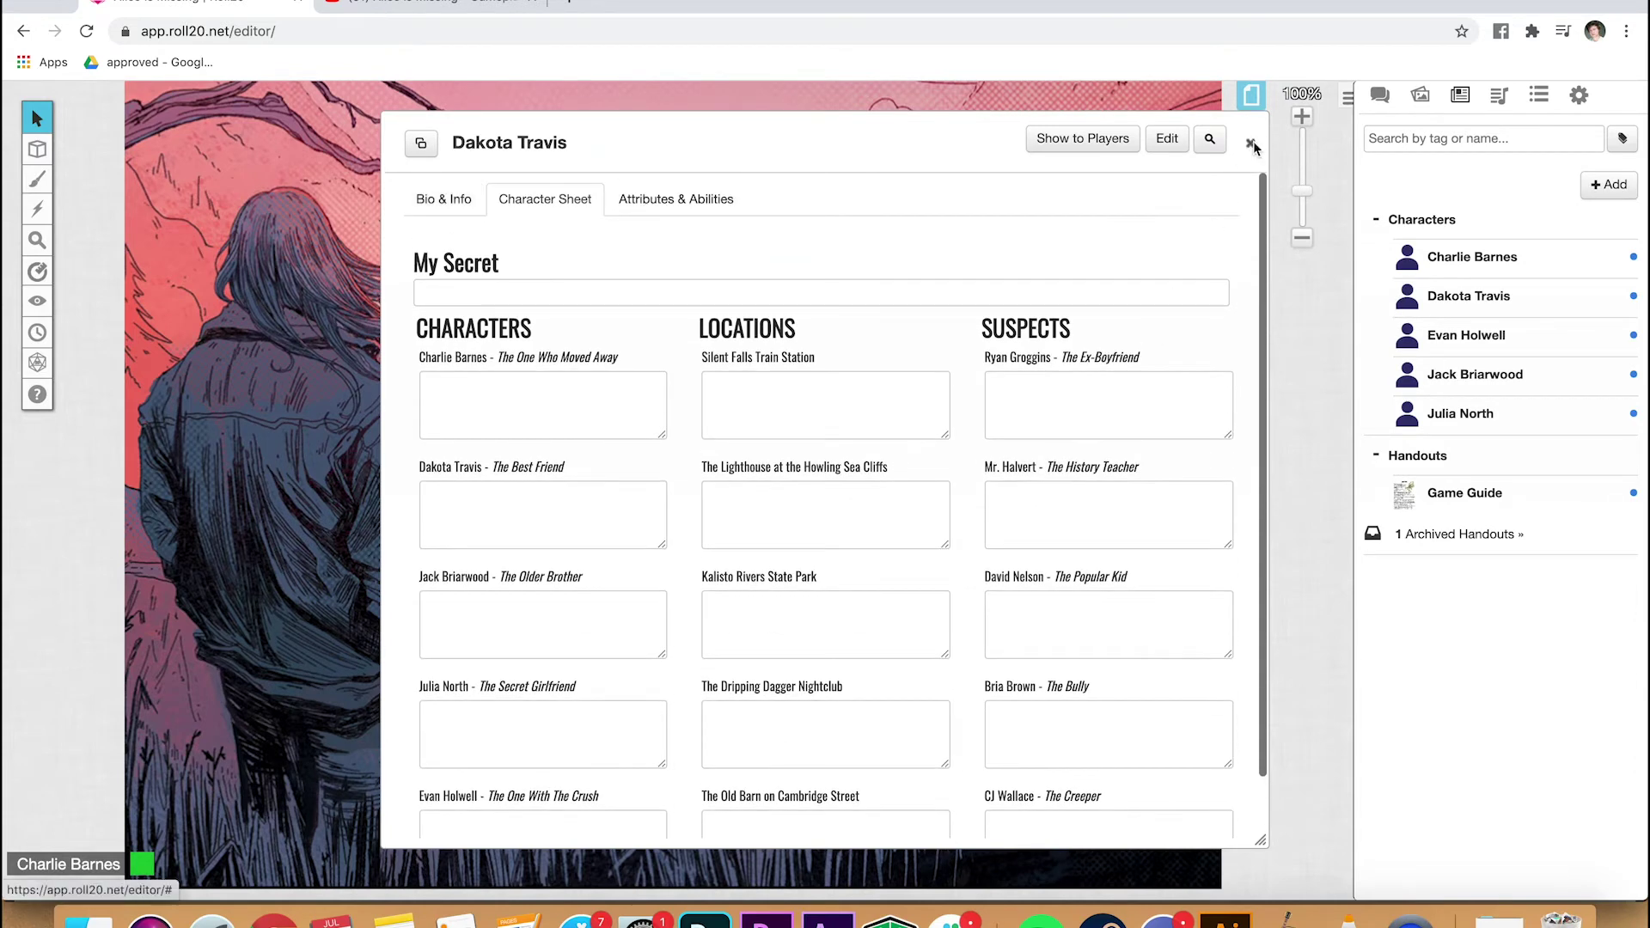
pyautogui.click(1251, 145)
pyautogui.click(1512, 335)
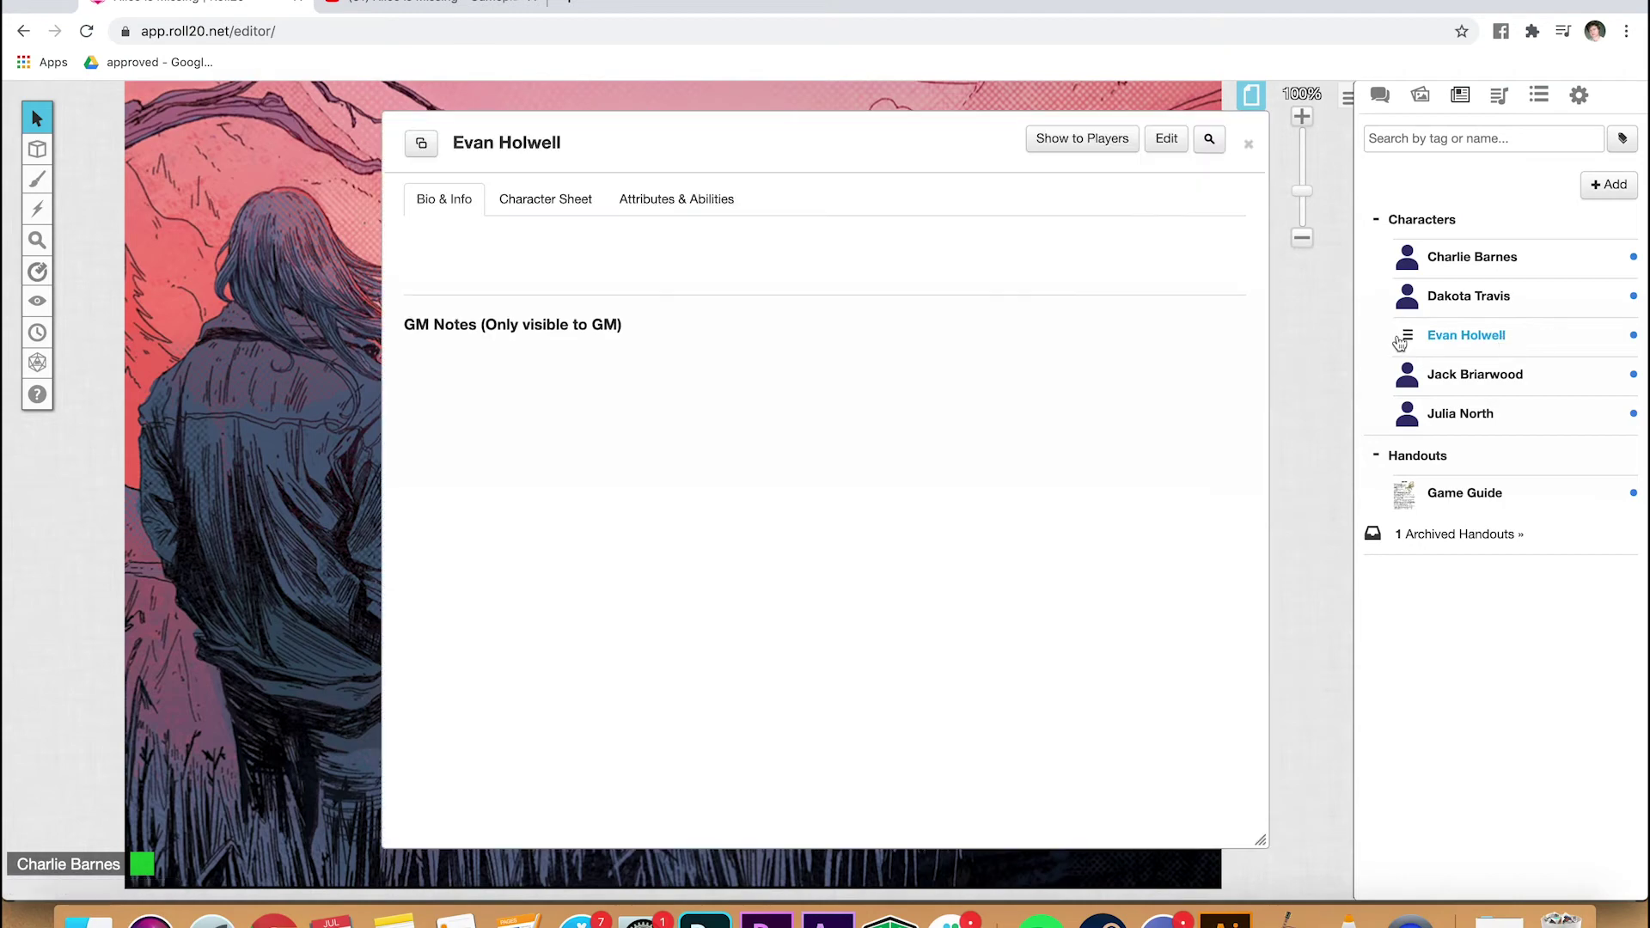
pyautogui.click(540, 203)
pyautogui.click(1249, 144)
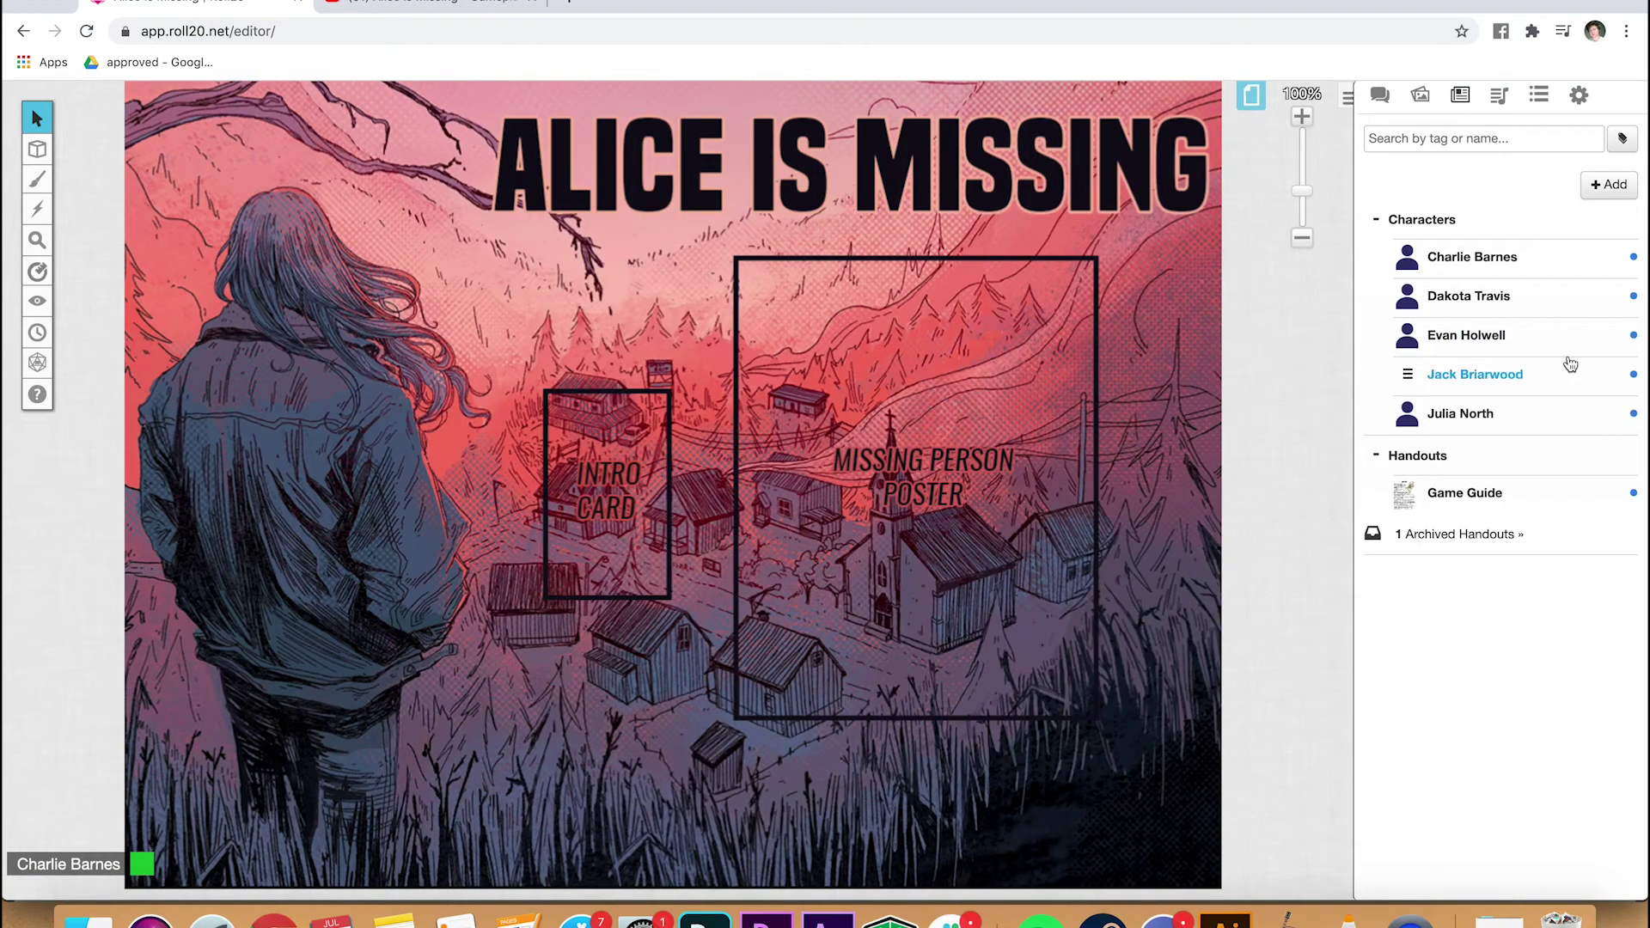
pyautogui.click(1512, 373)
pyautogui.press('Escape')
# Step: Delete the Voicemails playlist folder together with its tracks from the Jukebox
pyautogui.click(1499, 97)
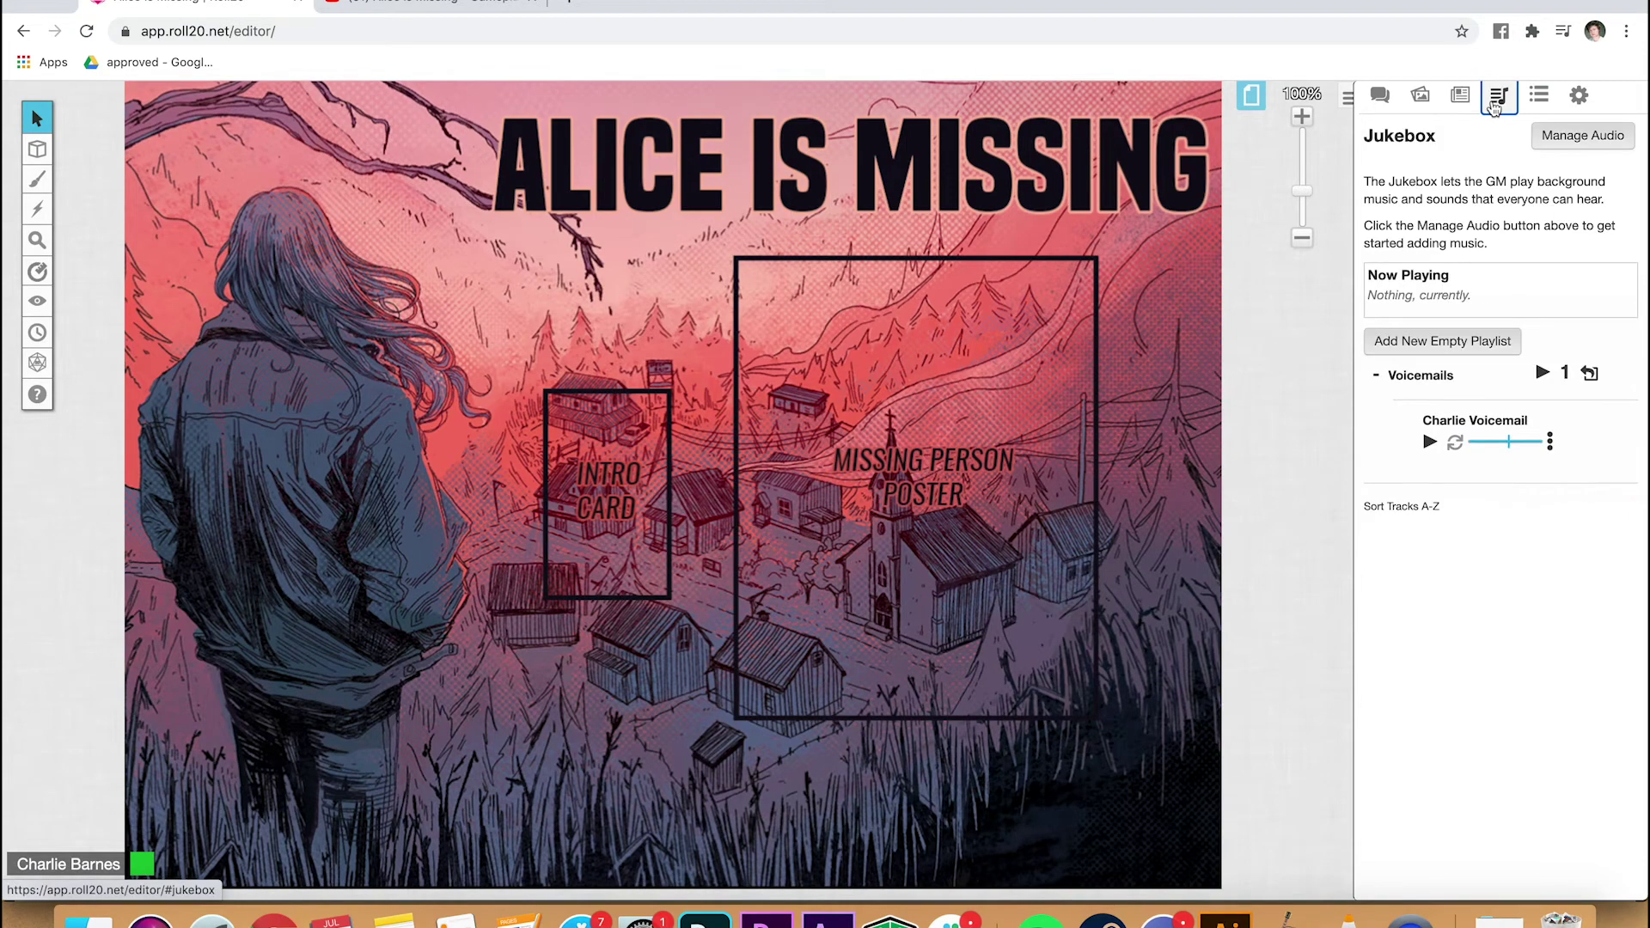
pyautogui.rightClick(1464, 382)
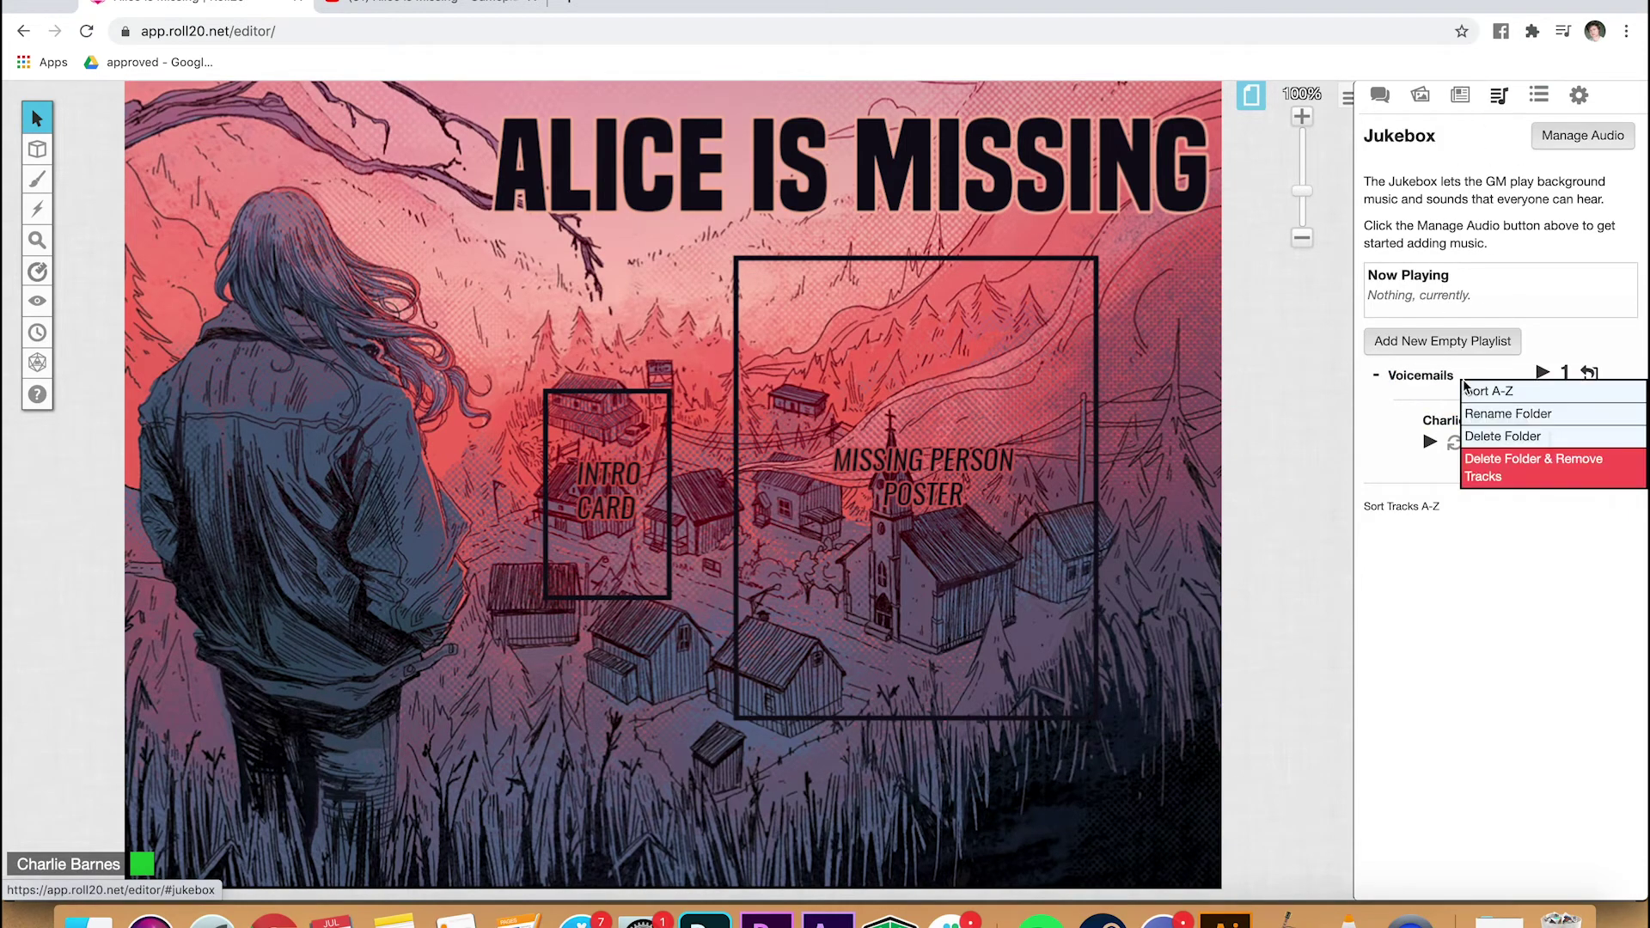
pyautogui.click(1532, 476)
pyautogui.click(992, 161)
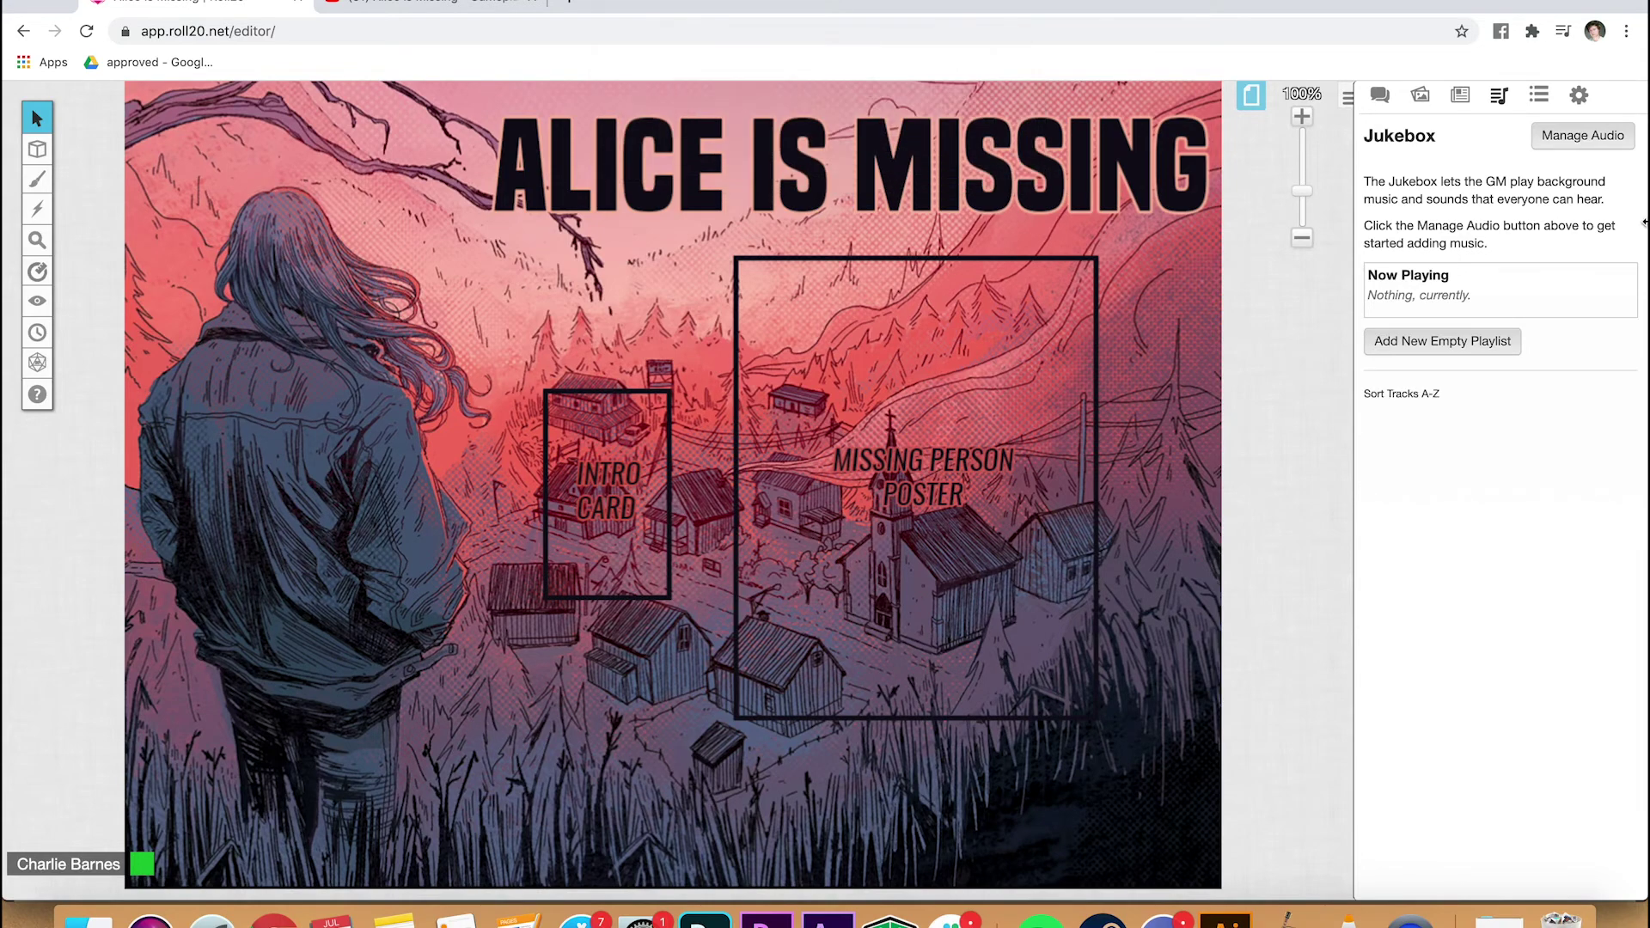
# Step: Remove the character's voicemail track from the Voicemails playlist in the audio manager
pyautogui.click(1586, 138)
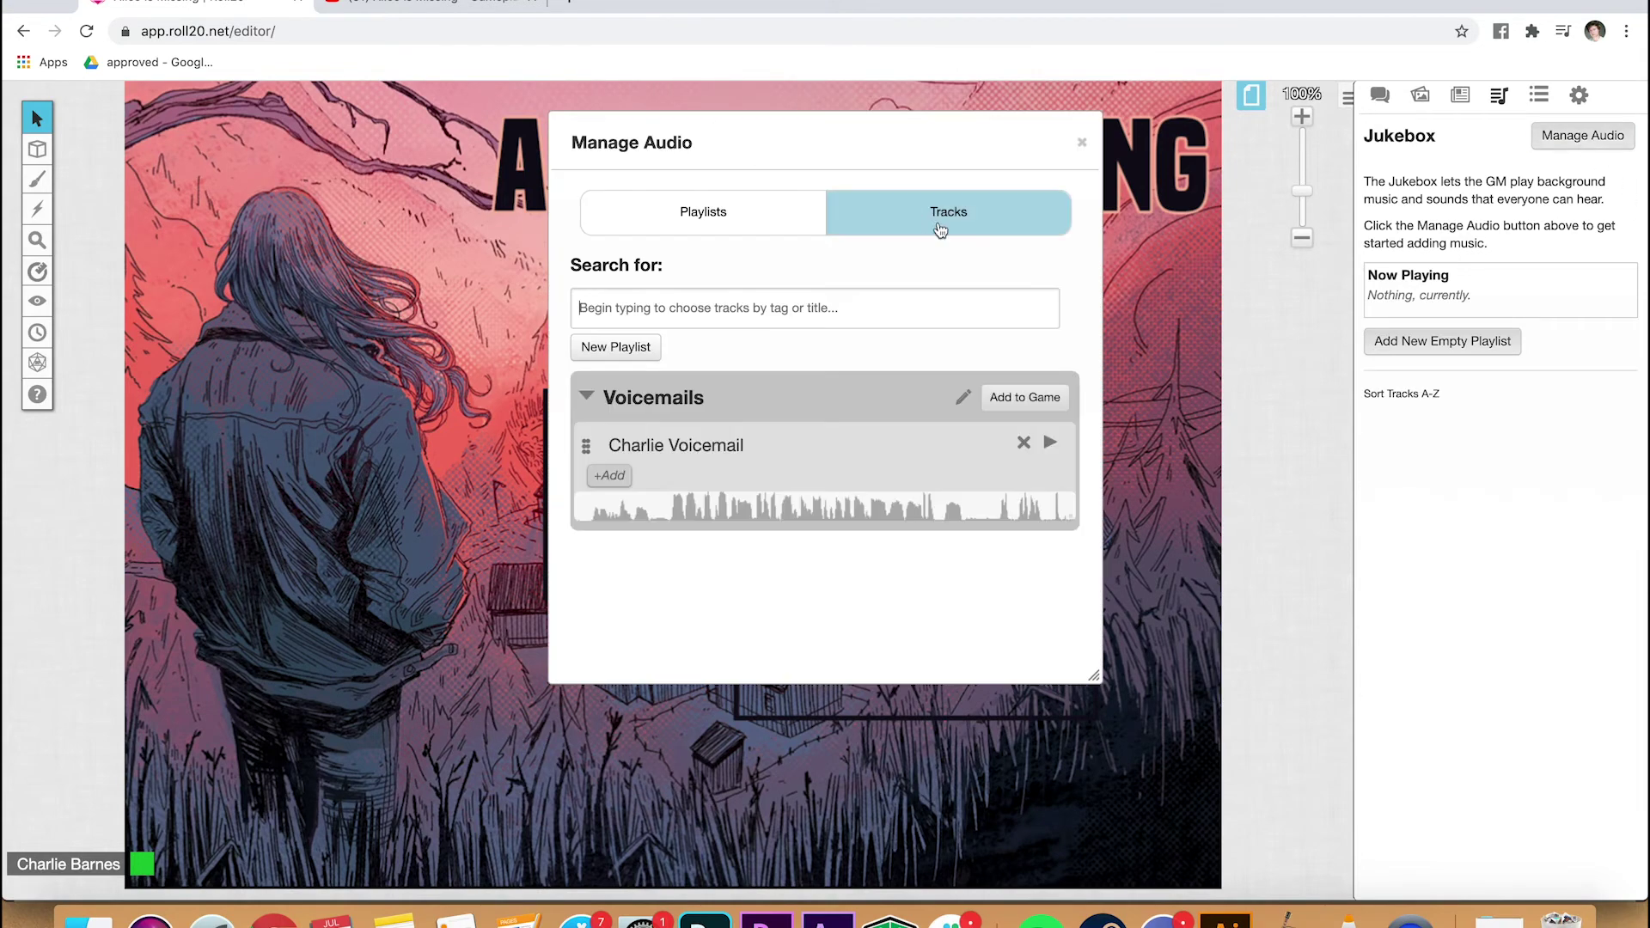
pyautogui.click(968, 226)
pyautogui.click(745, 217)
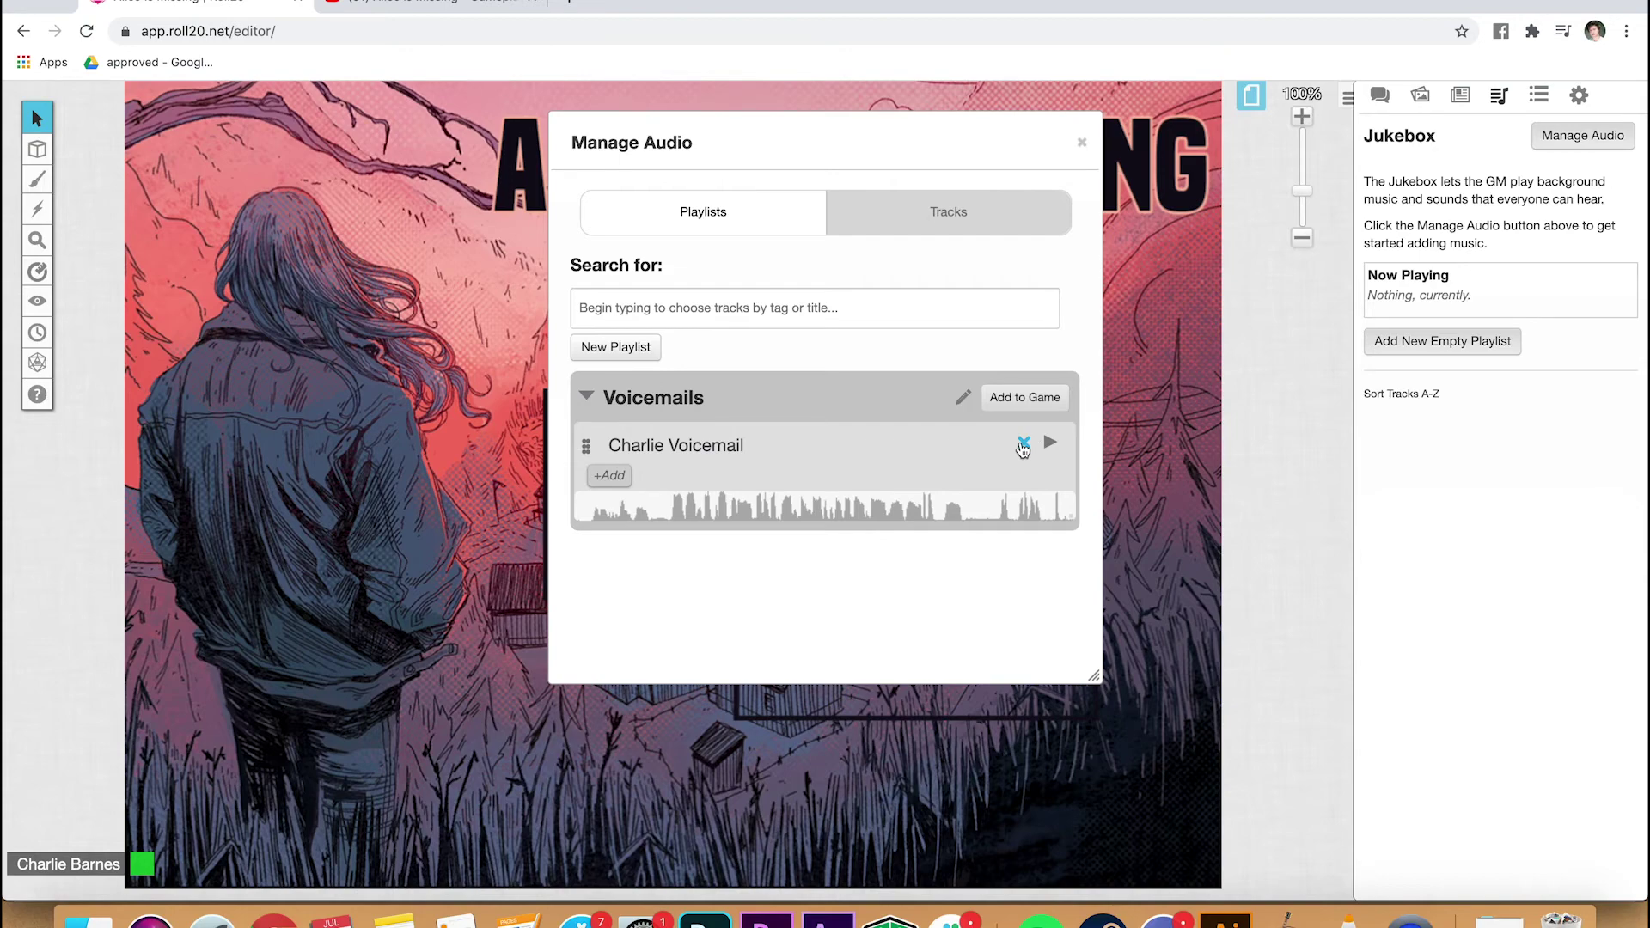
pyautogui.click(1022, 445)
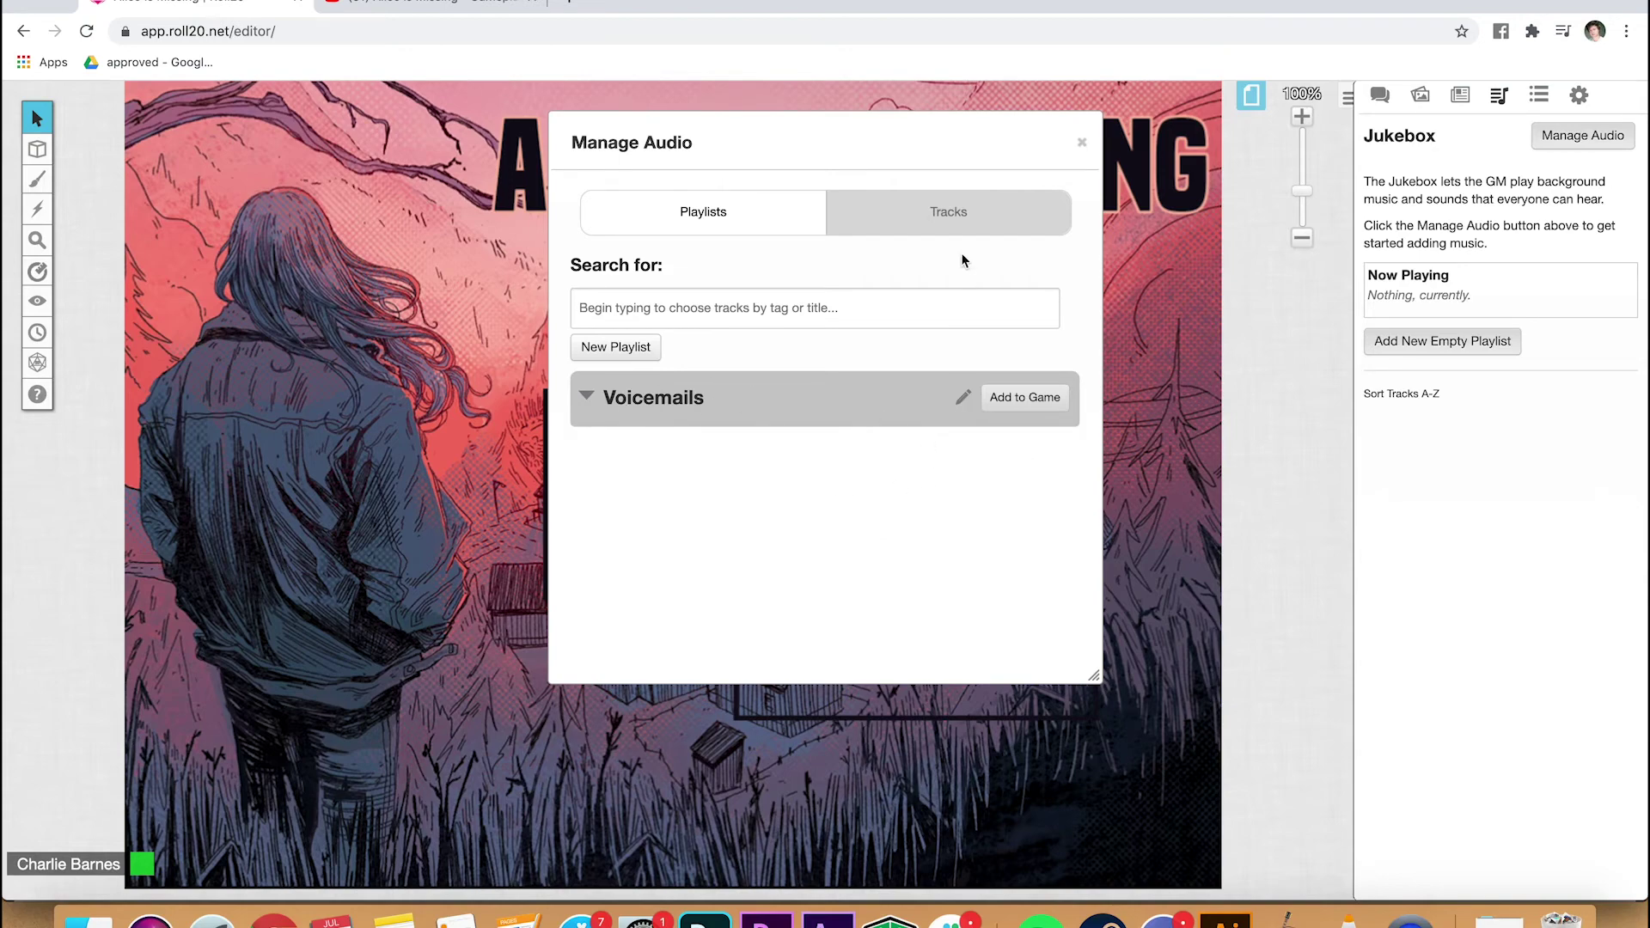
# Step: Clear the uploaded voicemail file, permanently delete the voicemail track from the audio library, and close the audio manager
pyautogui.click(949, 214)
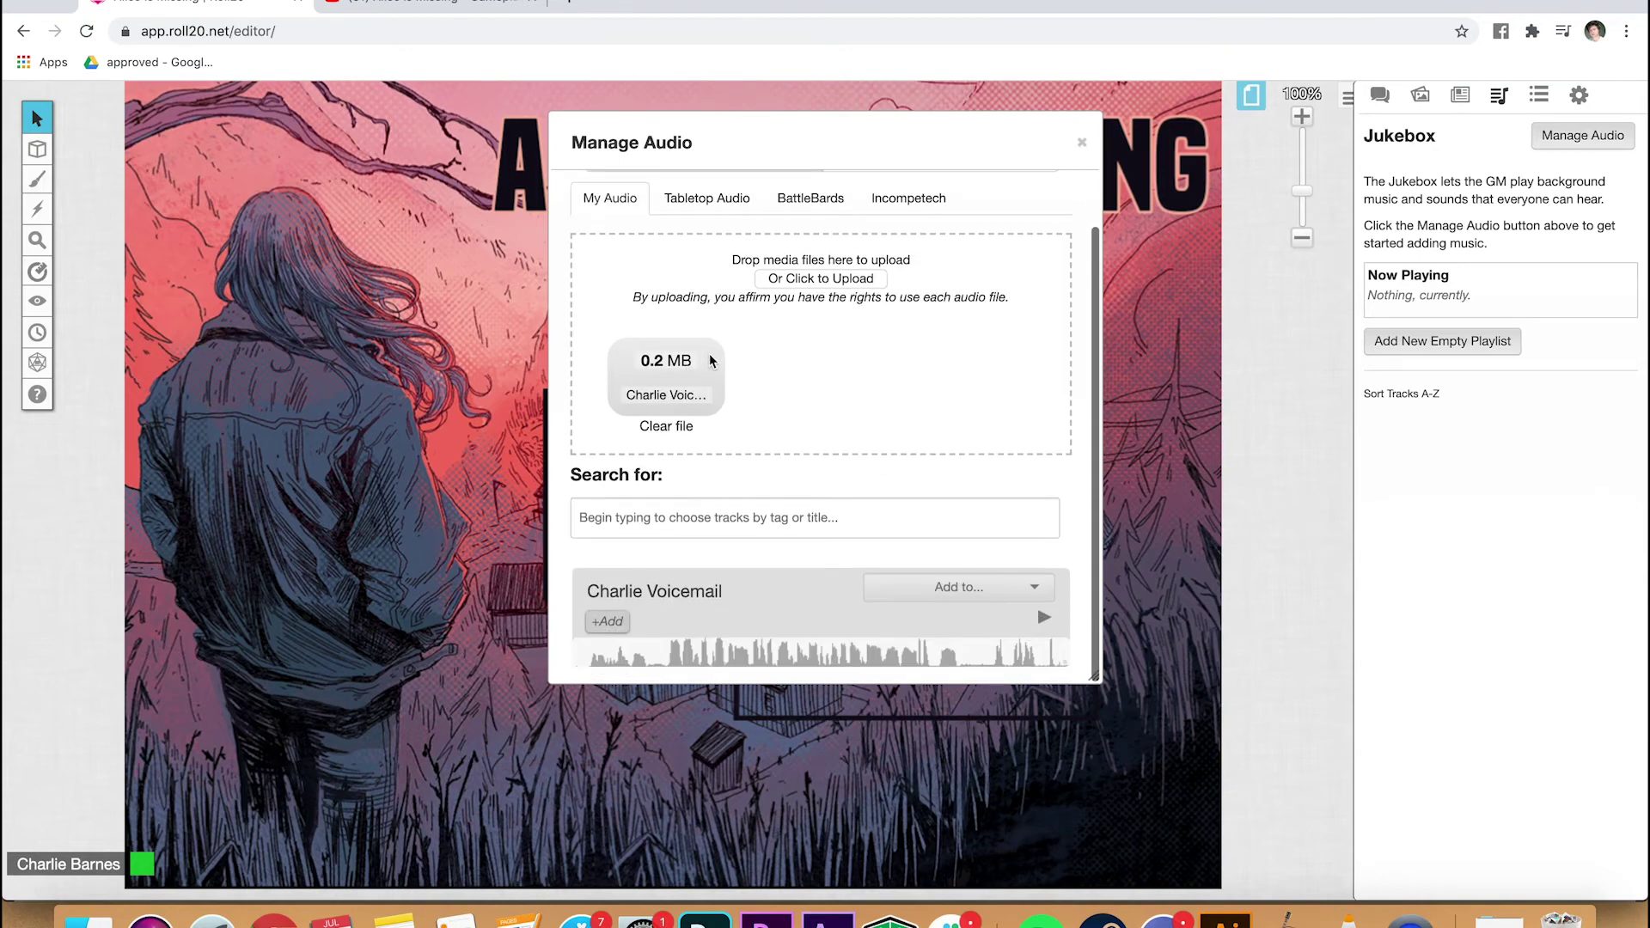
pyautogui.click(666, 426)
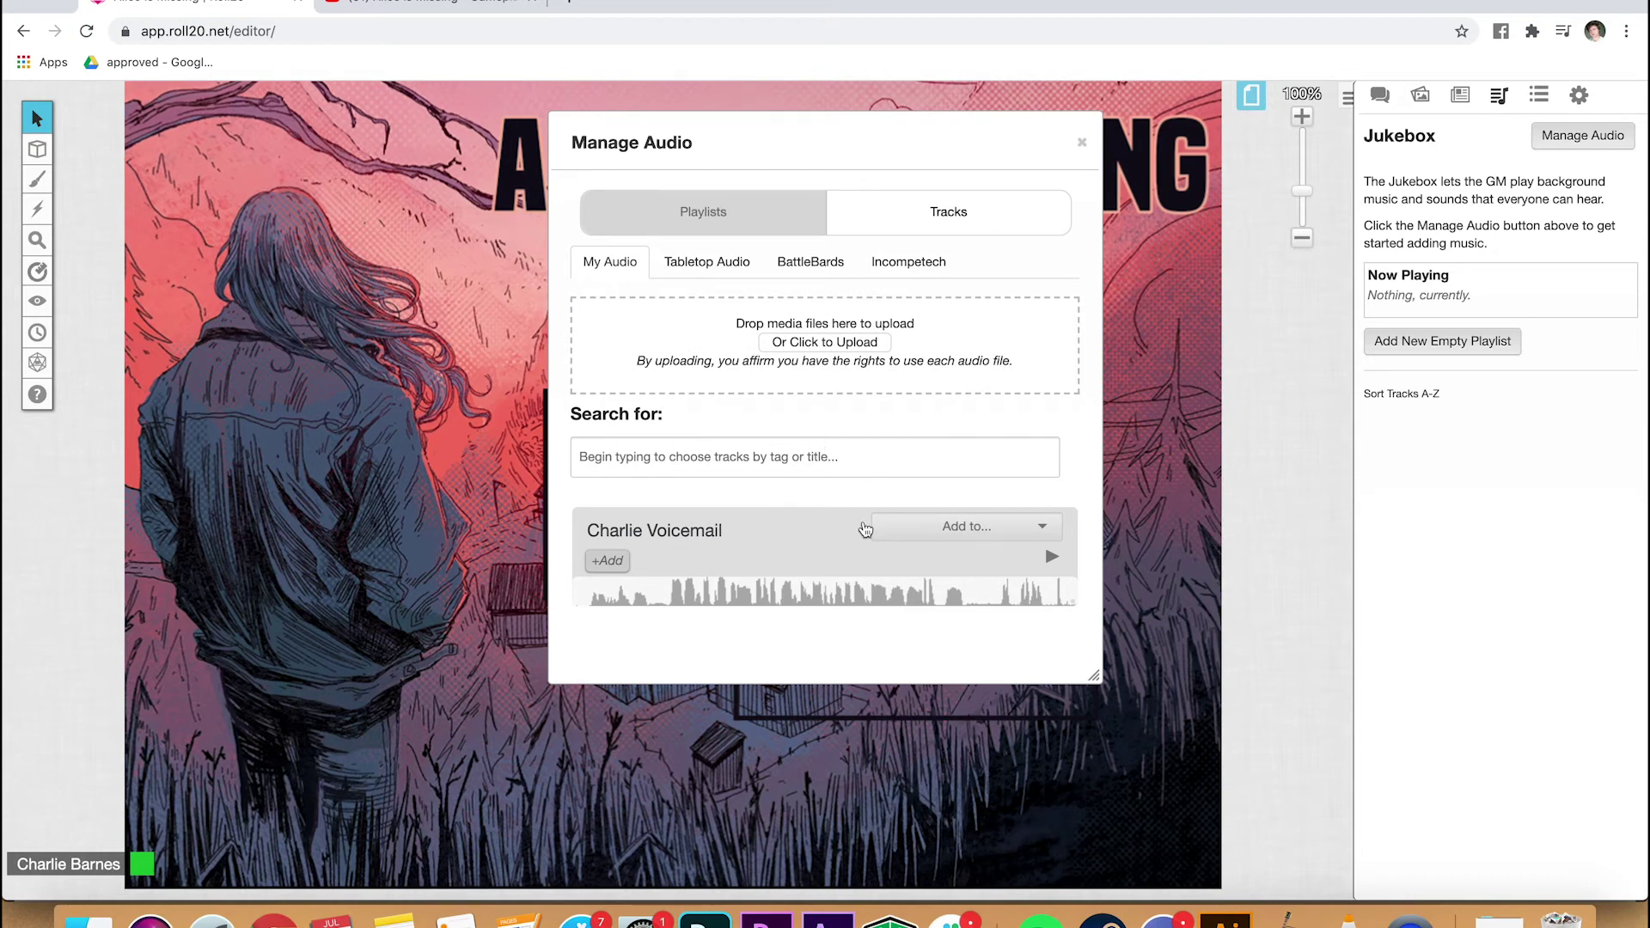
pyautogui.click(699, 529)
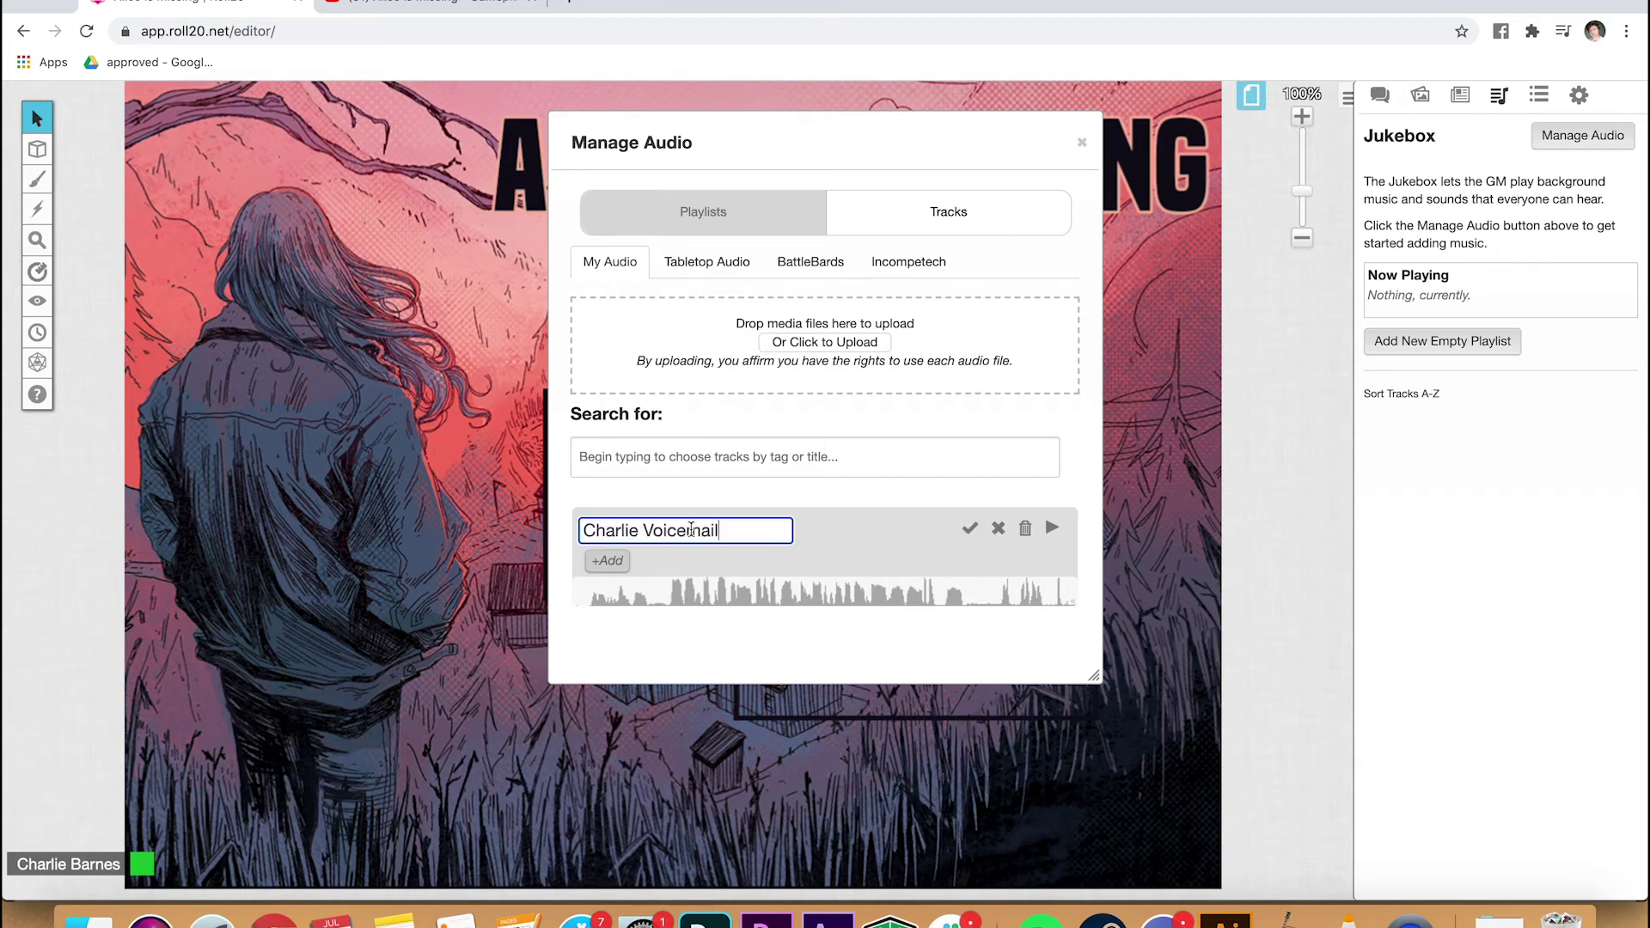
pyautogui.click(1036, 533)
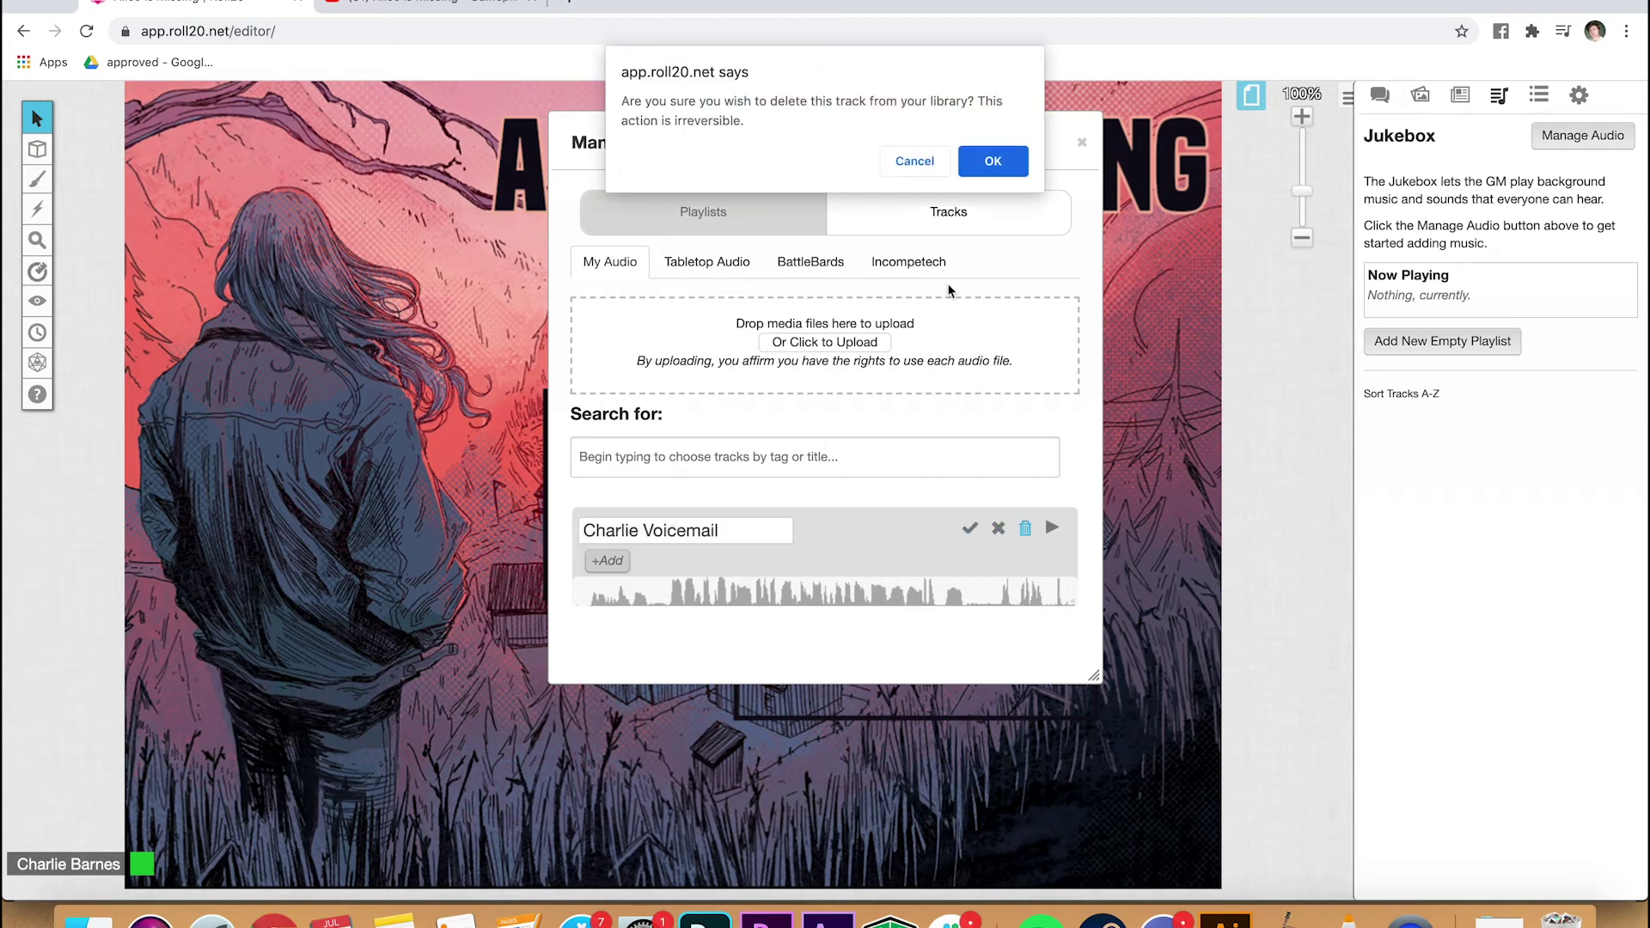
pyautogui.click(995, 168)
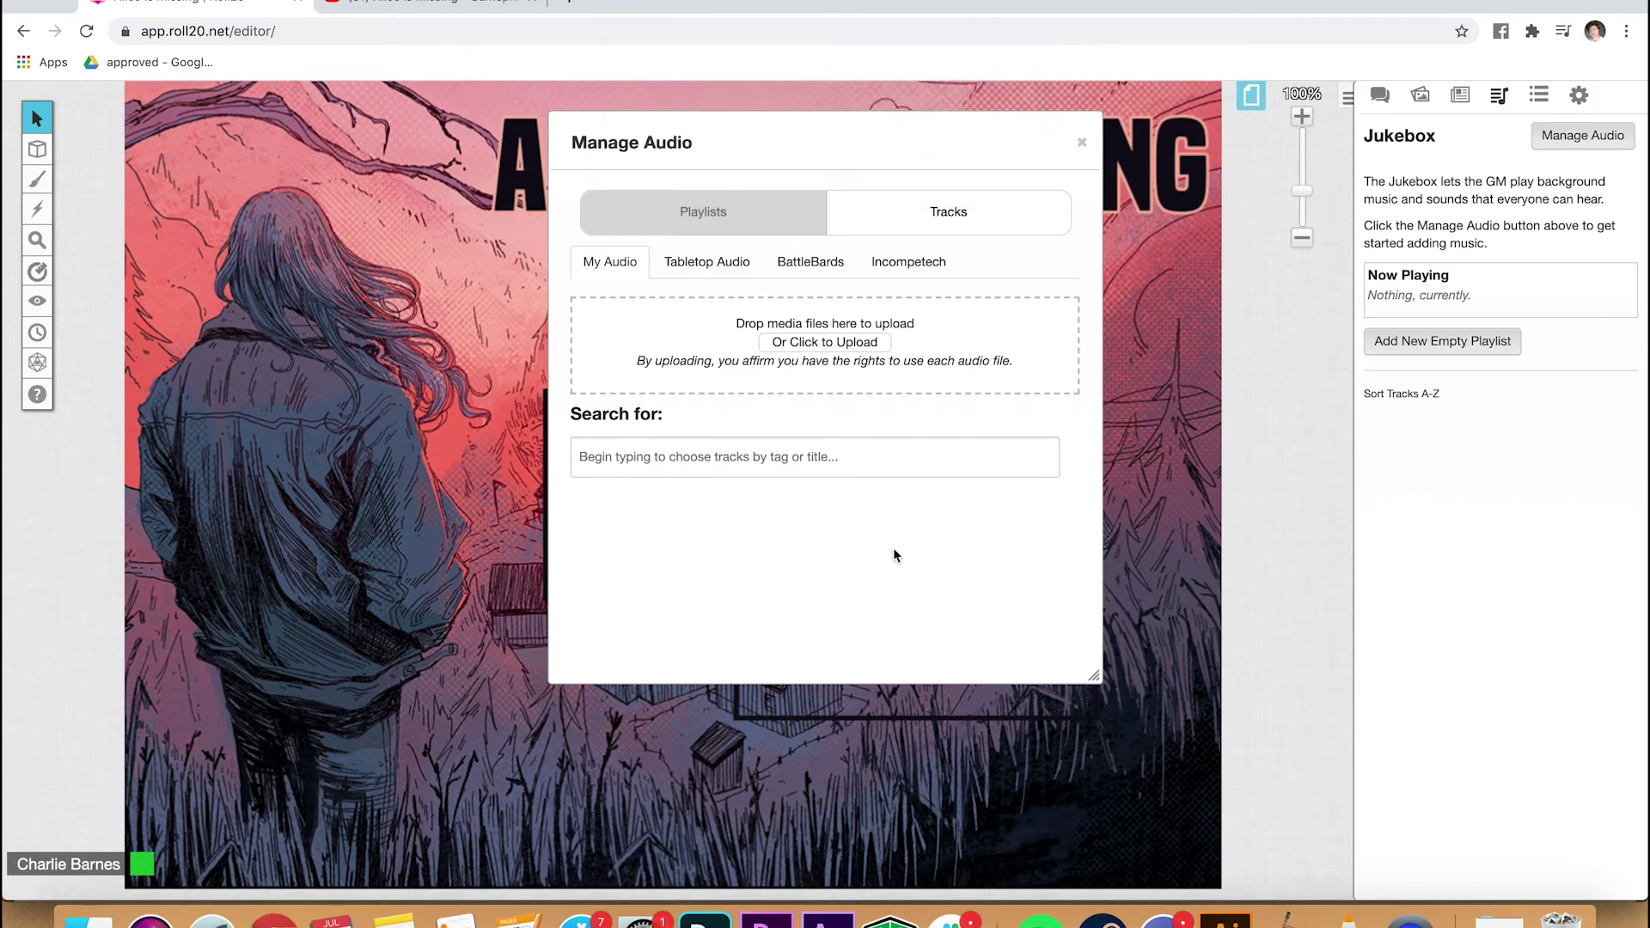
pyautogui.press('Escape')
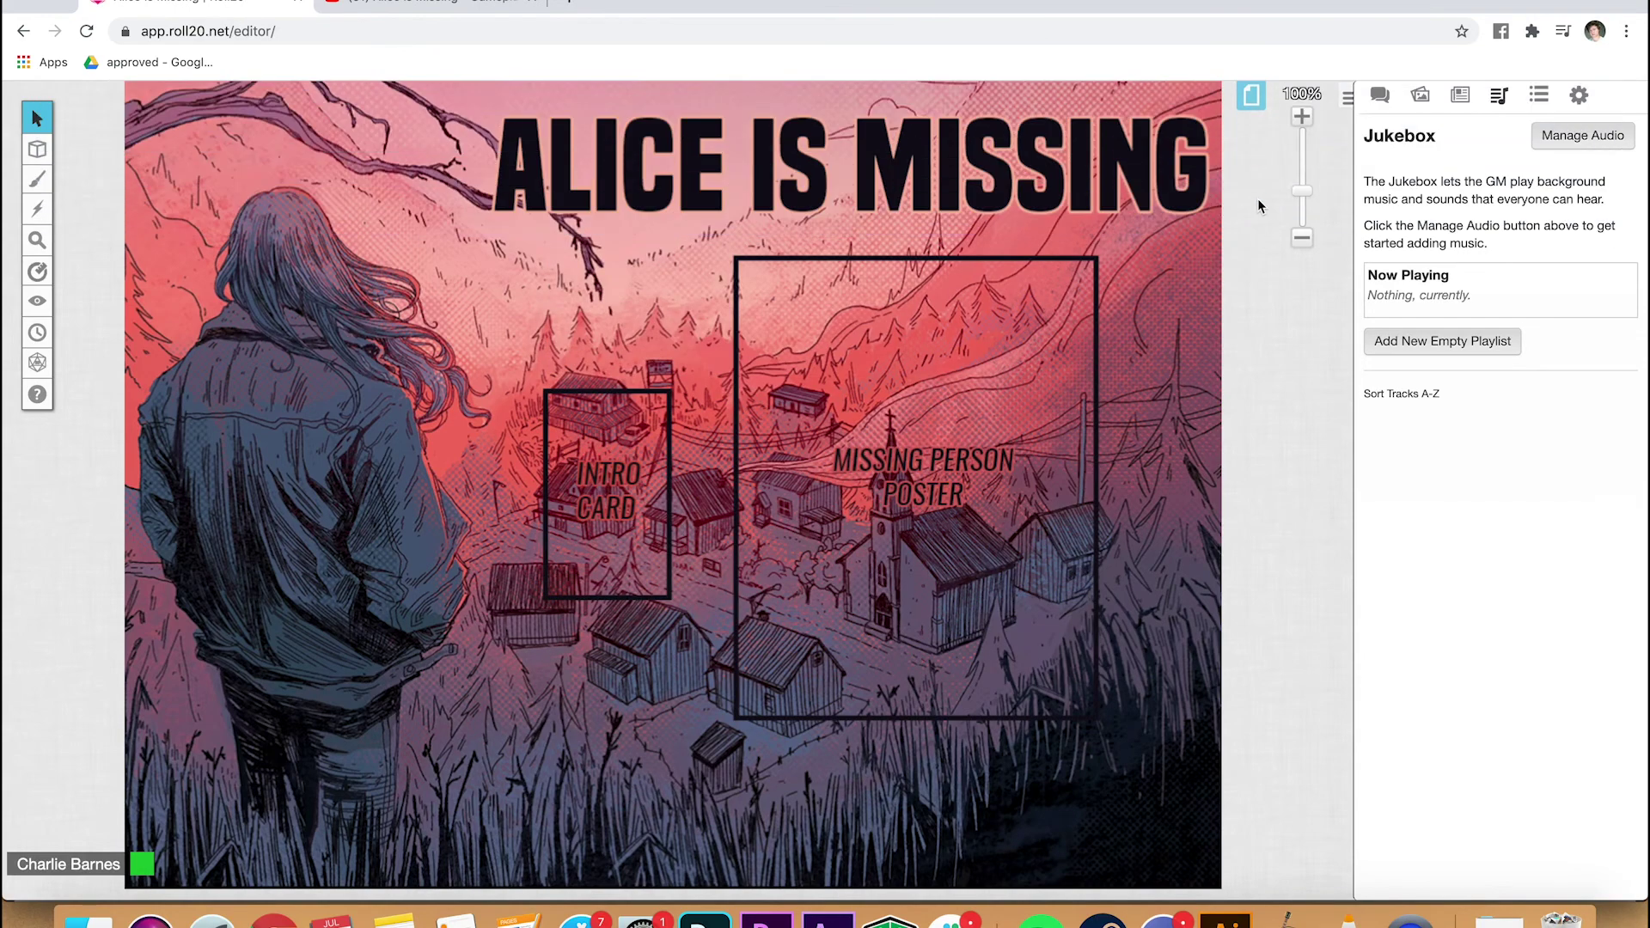
# Step: Check the Character Creation, Starting Hunches, Clues Setup and Gameplay pages for leftover cards
pyautogui.click(1251, 95)
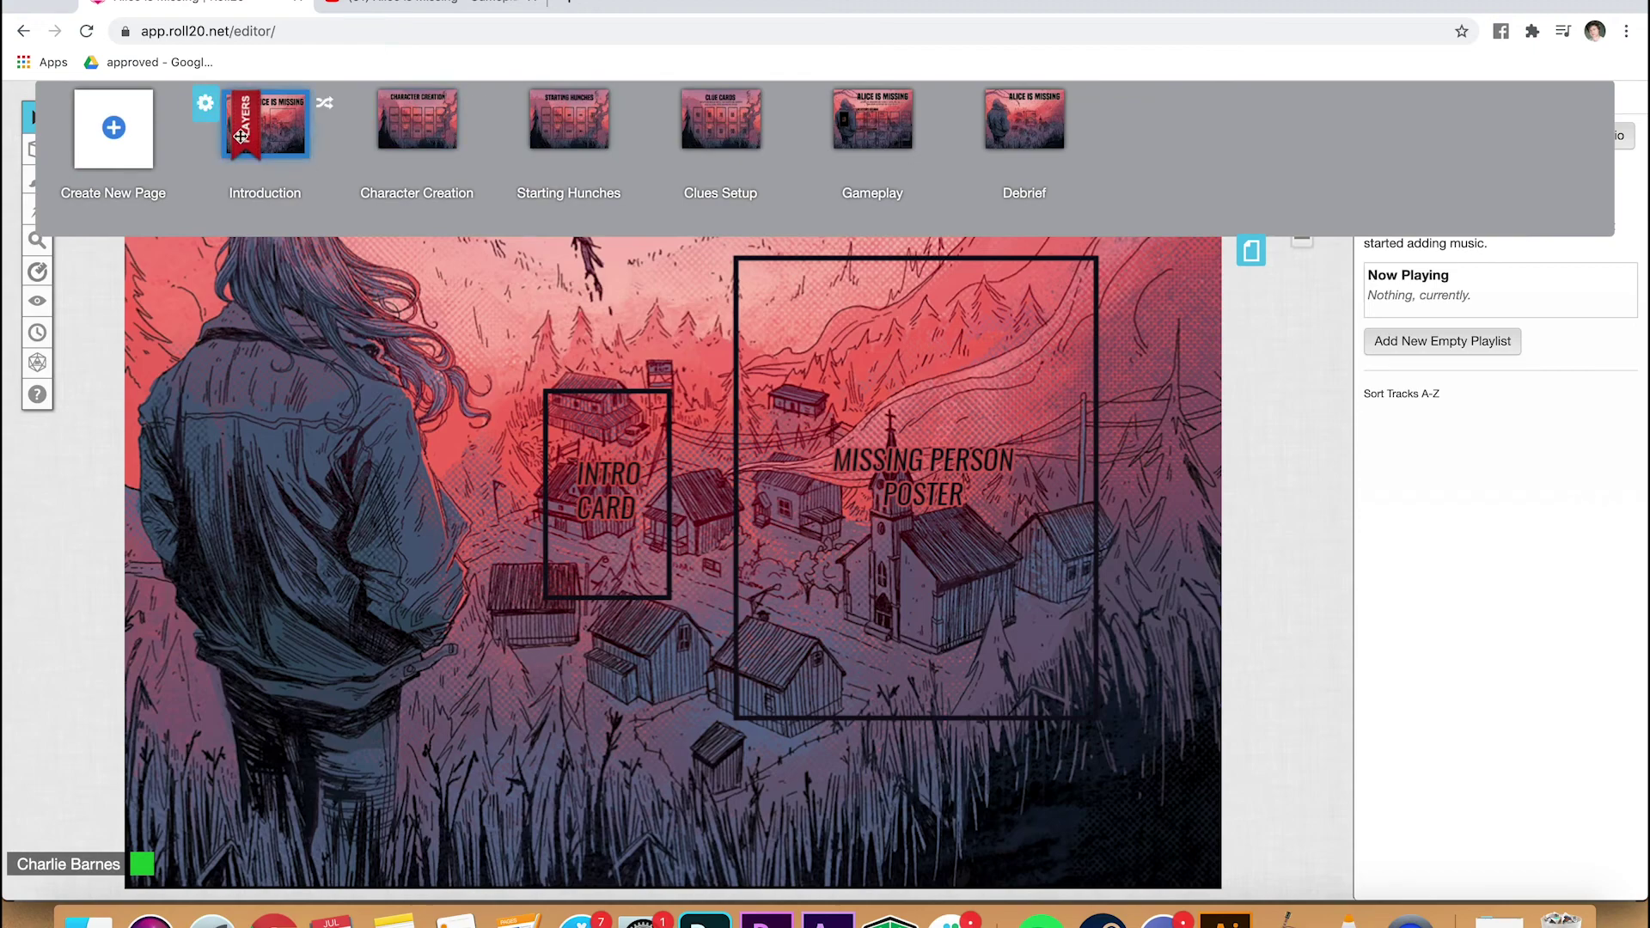
pyautogui.click(459, 142)
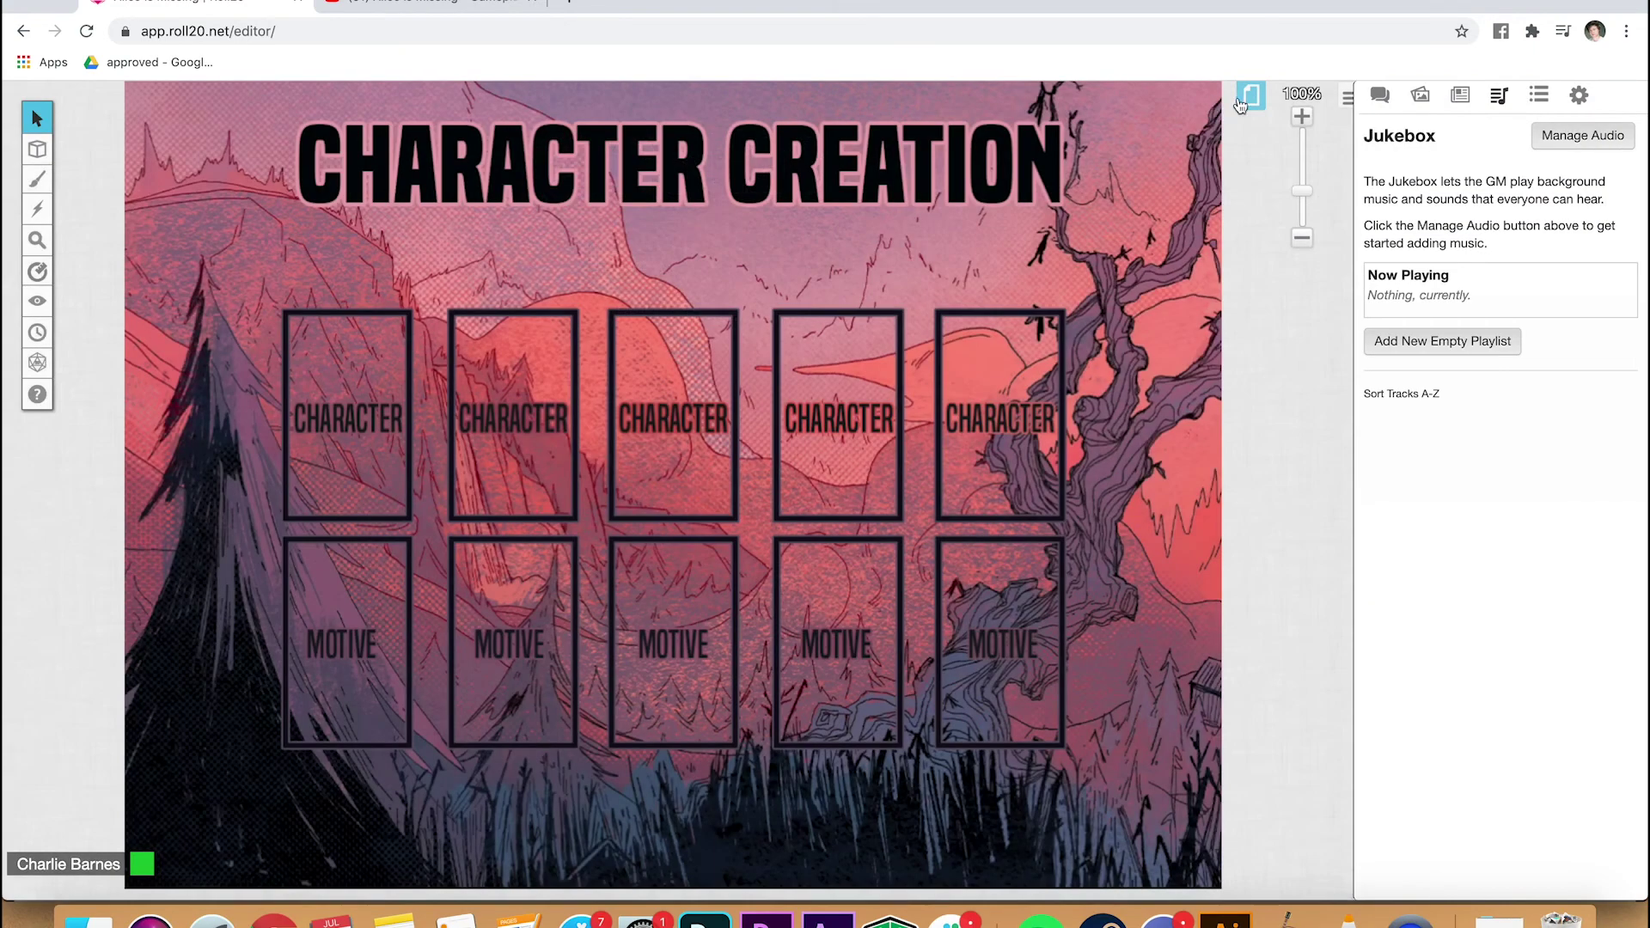
pyautogui.click(1247, 99)
pyautogui.click(567, 107)
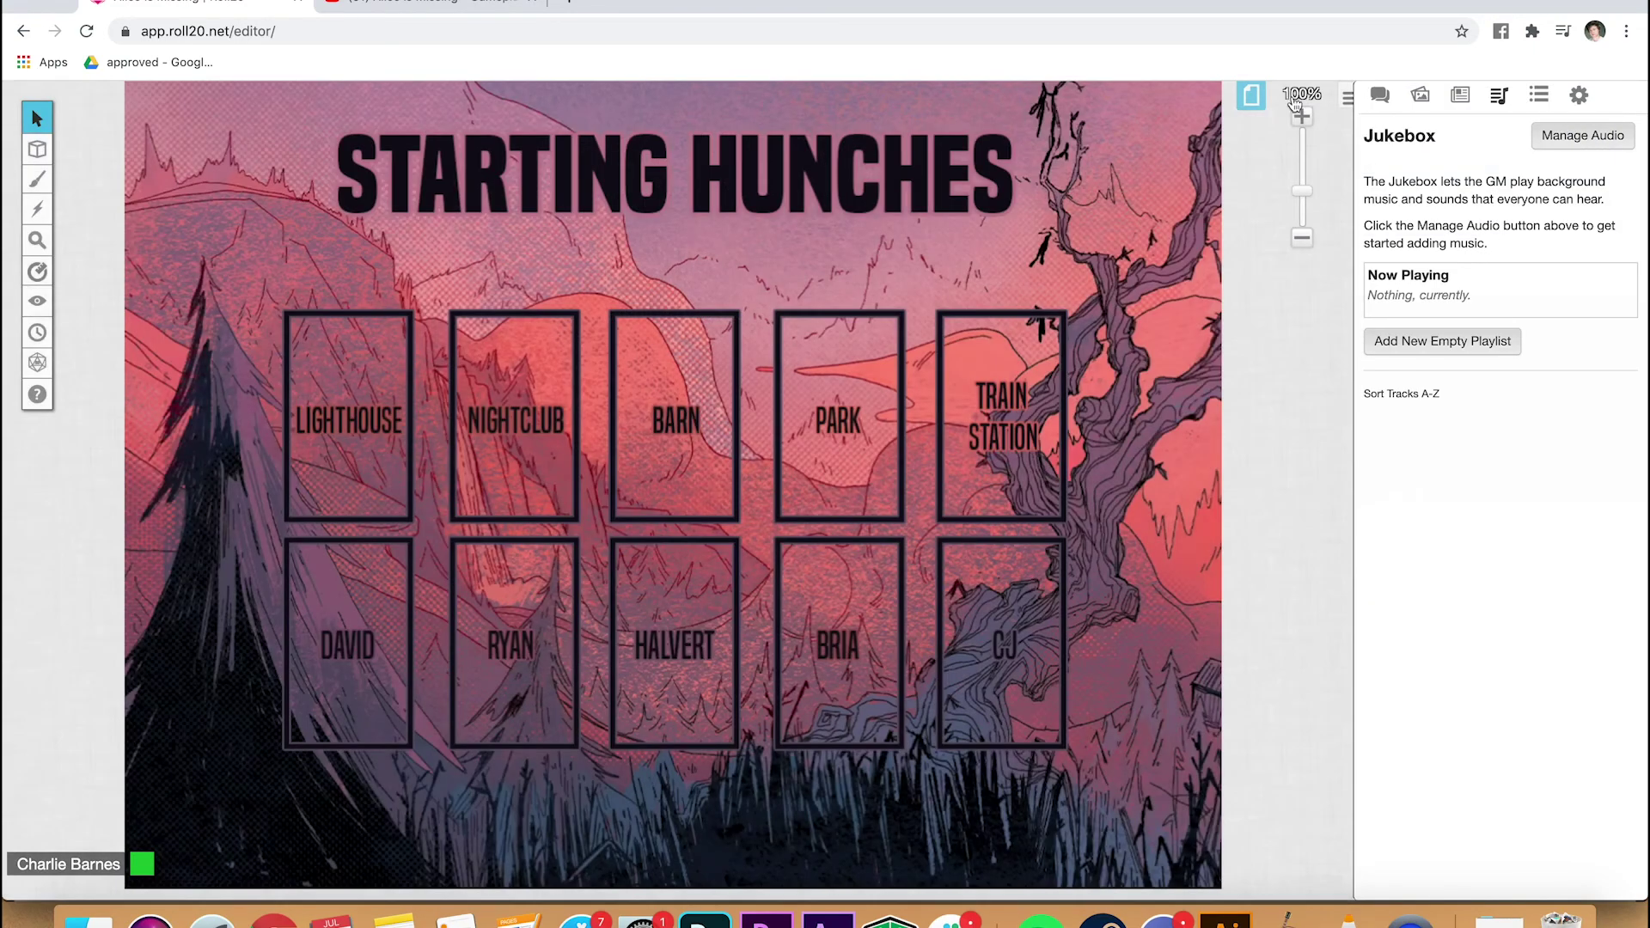
pyautogui.click(1251, 97)
pyautogui.click(720, 116)
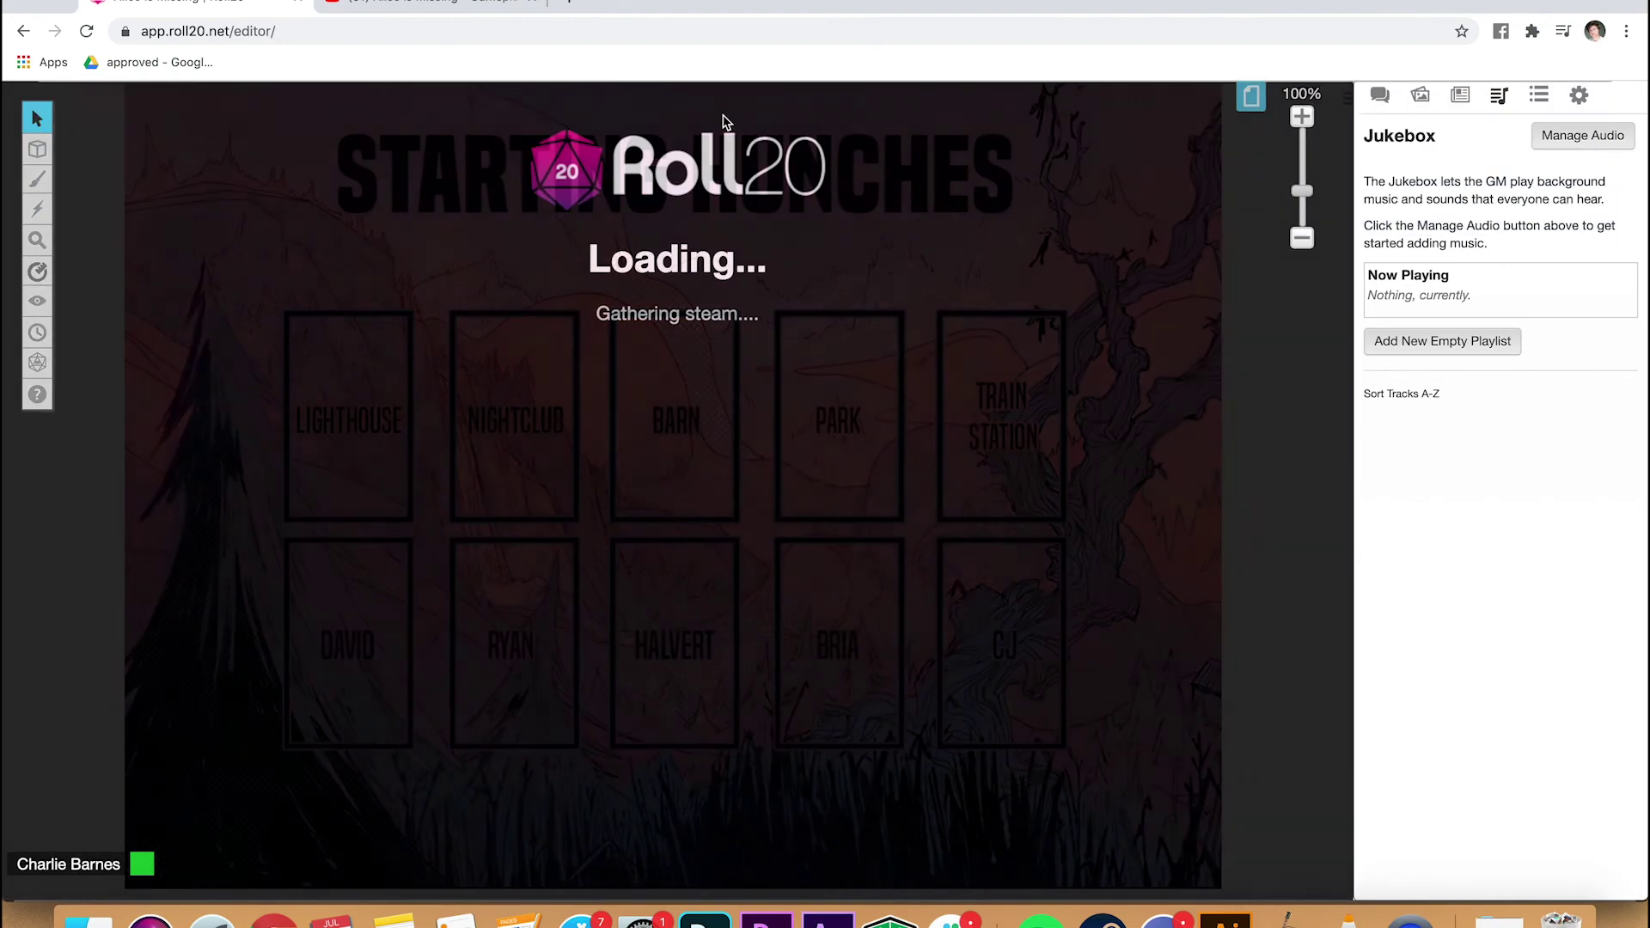
pyautogui.click(1251, 97)
pyautogui.moveTo(890, 120)
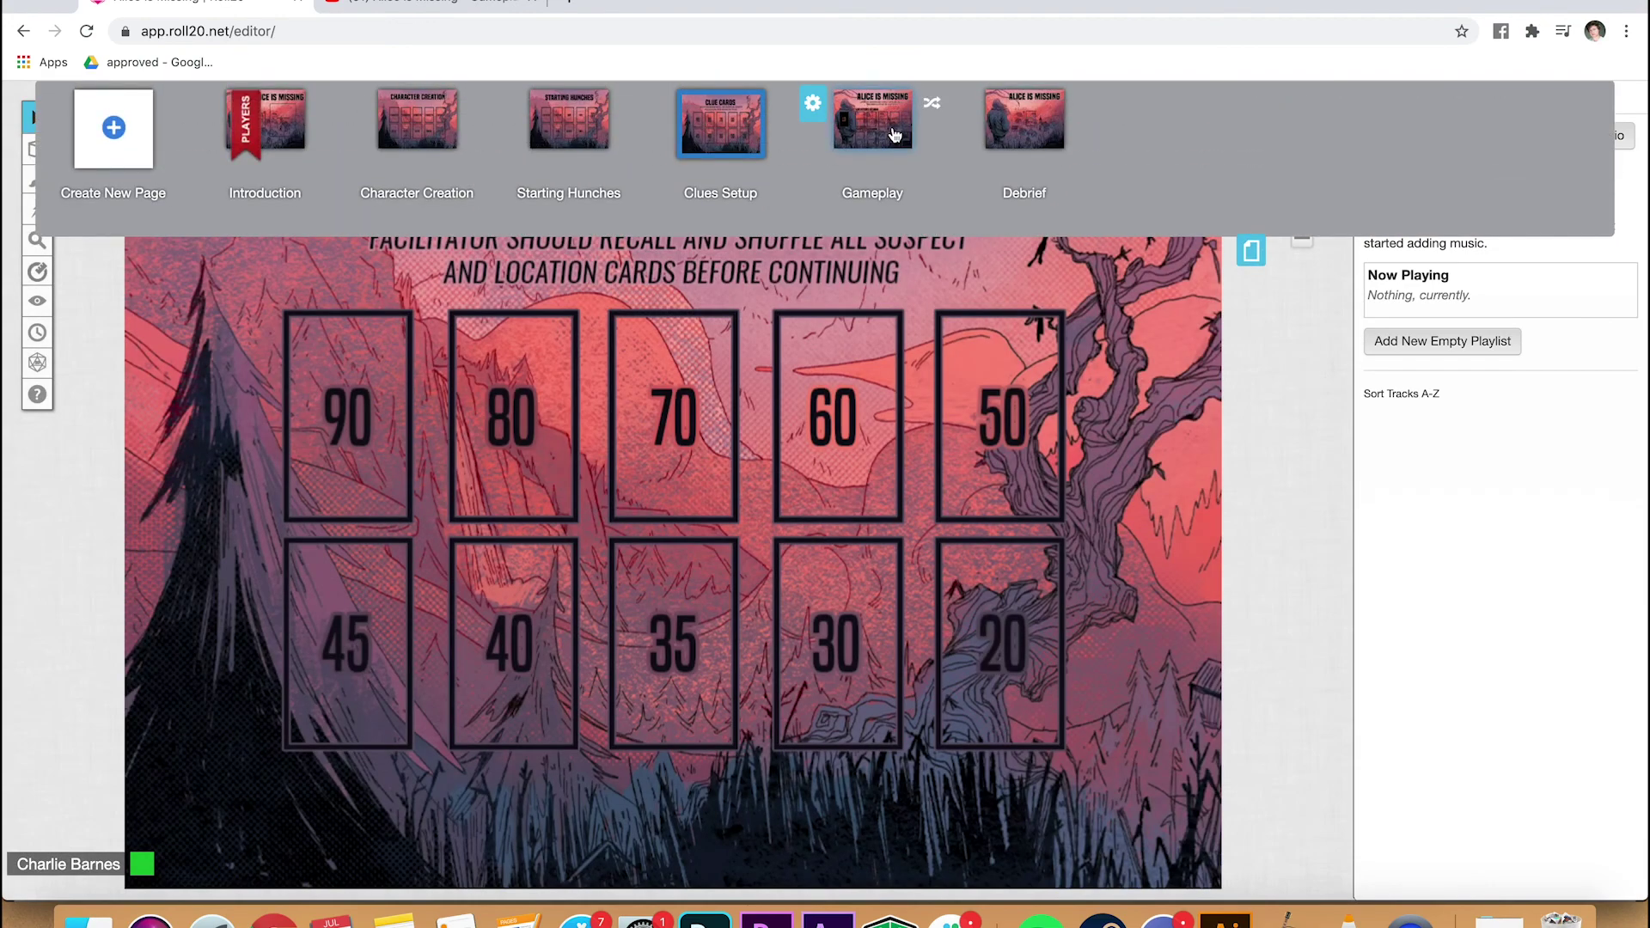
pyautogui.click(894, 135)
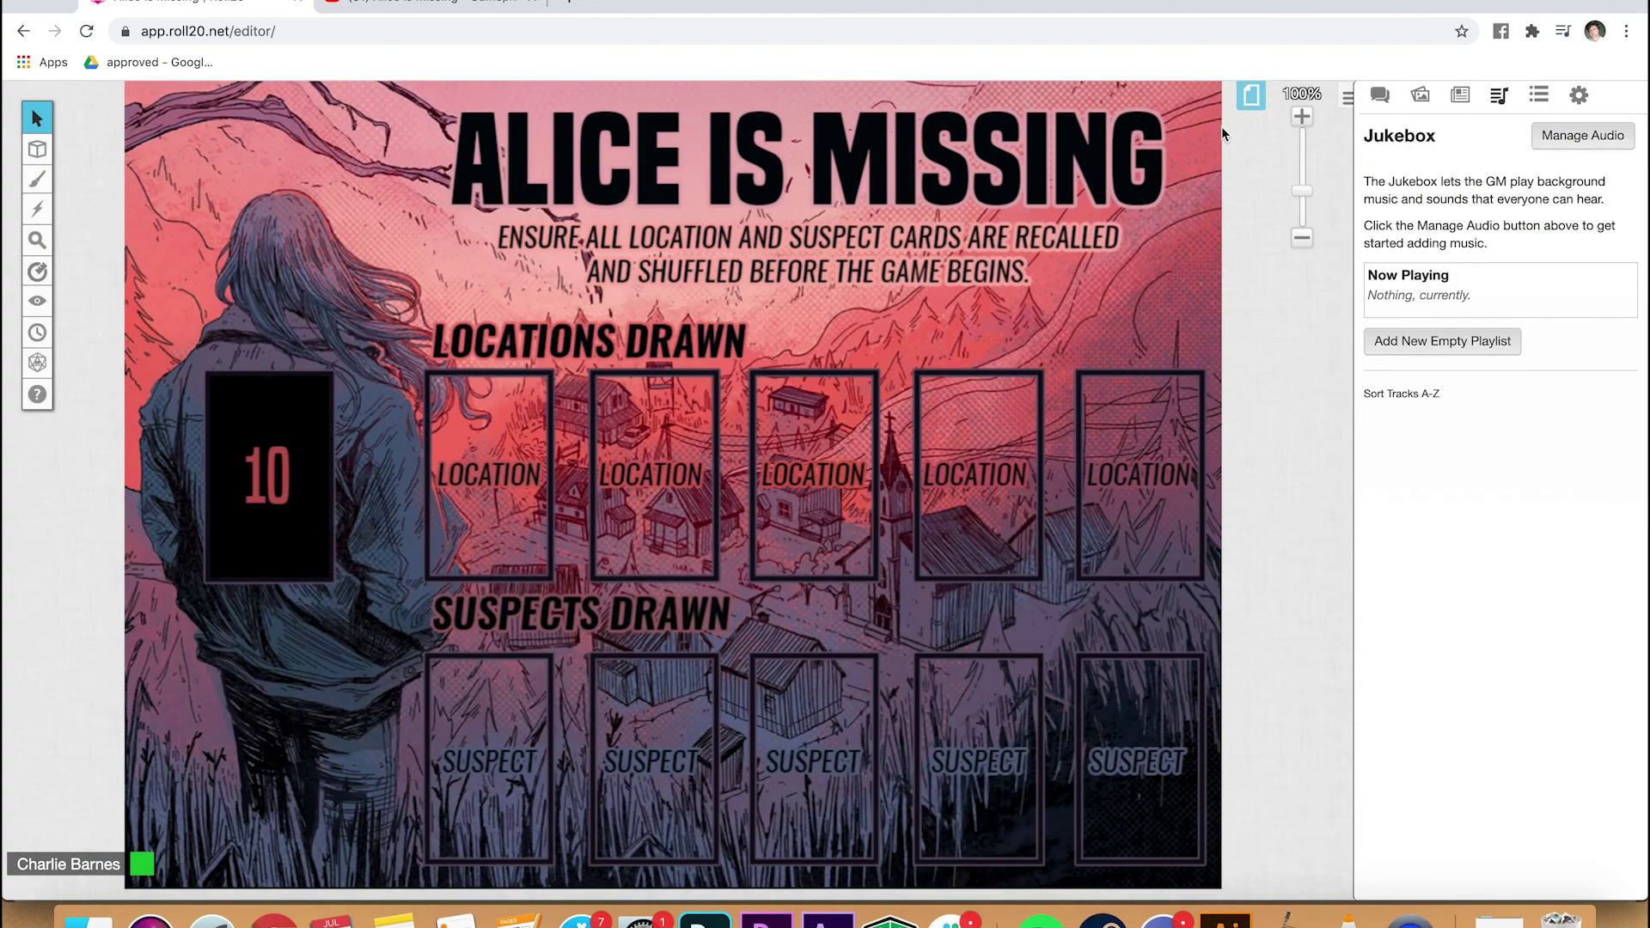